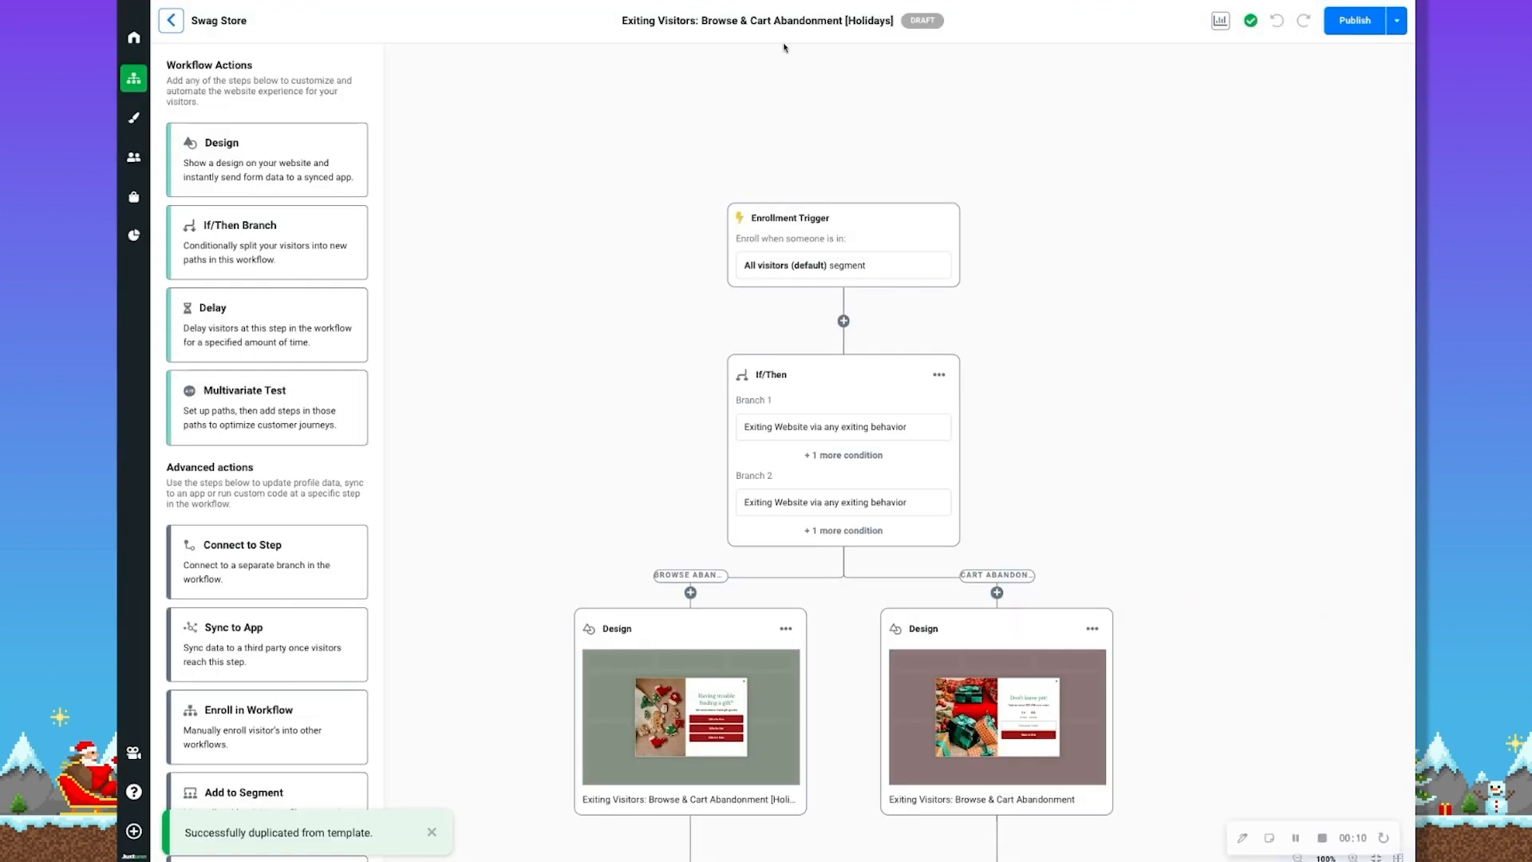
# Review the workflow's enrollment trigger and enrollment settings, and save the settings as they are
pyautogui.scroll(-1, 1115, 350)
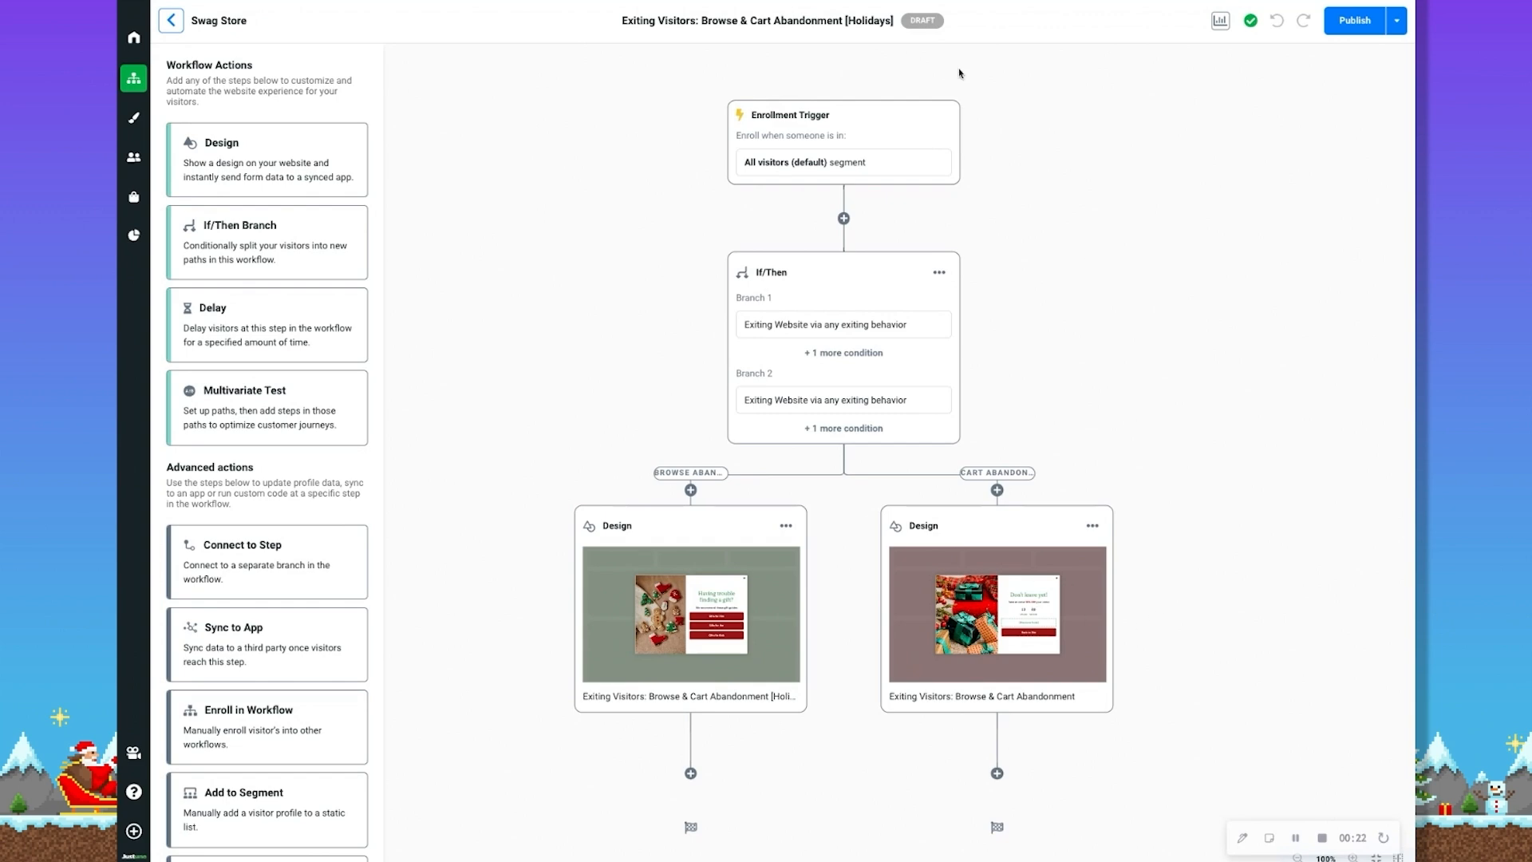
pyautogui.click(913, 124)
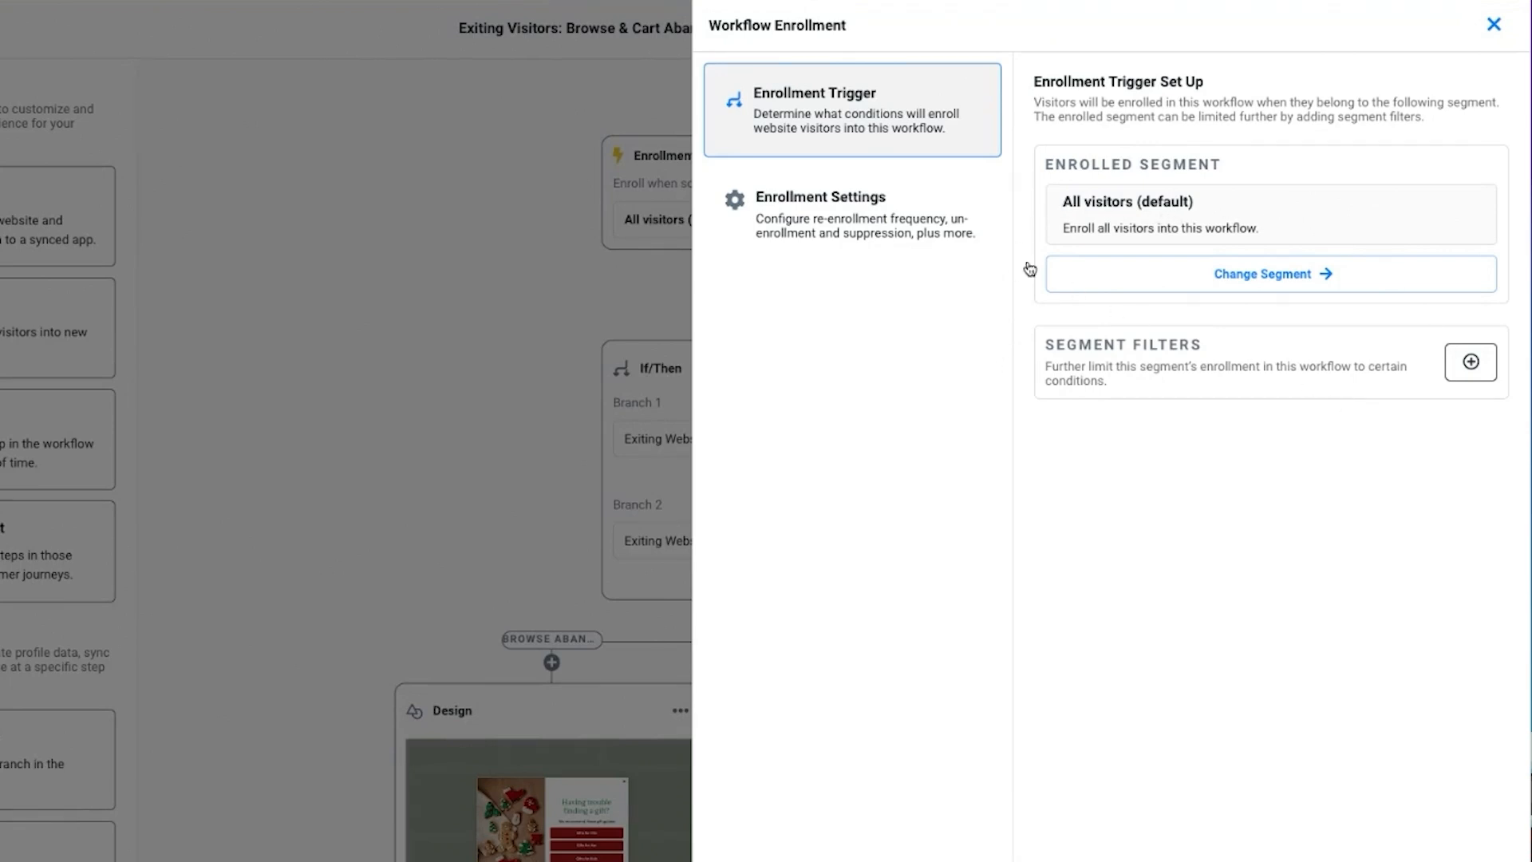
pyautogui.click(884, 222)
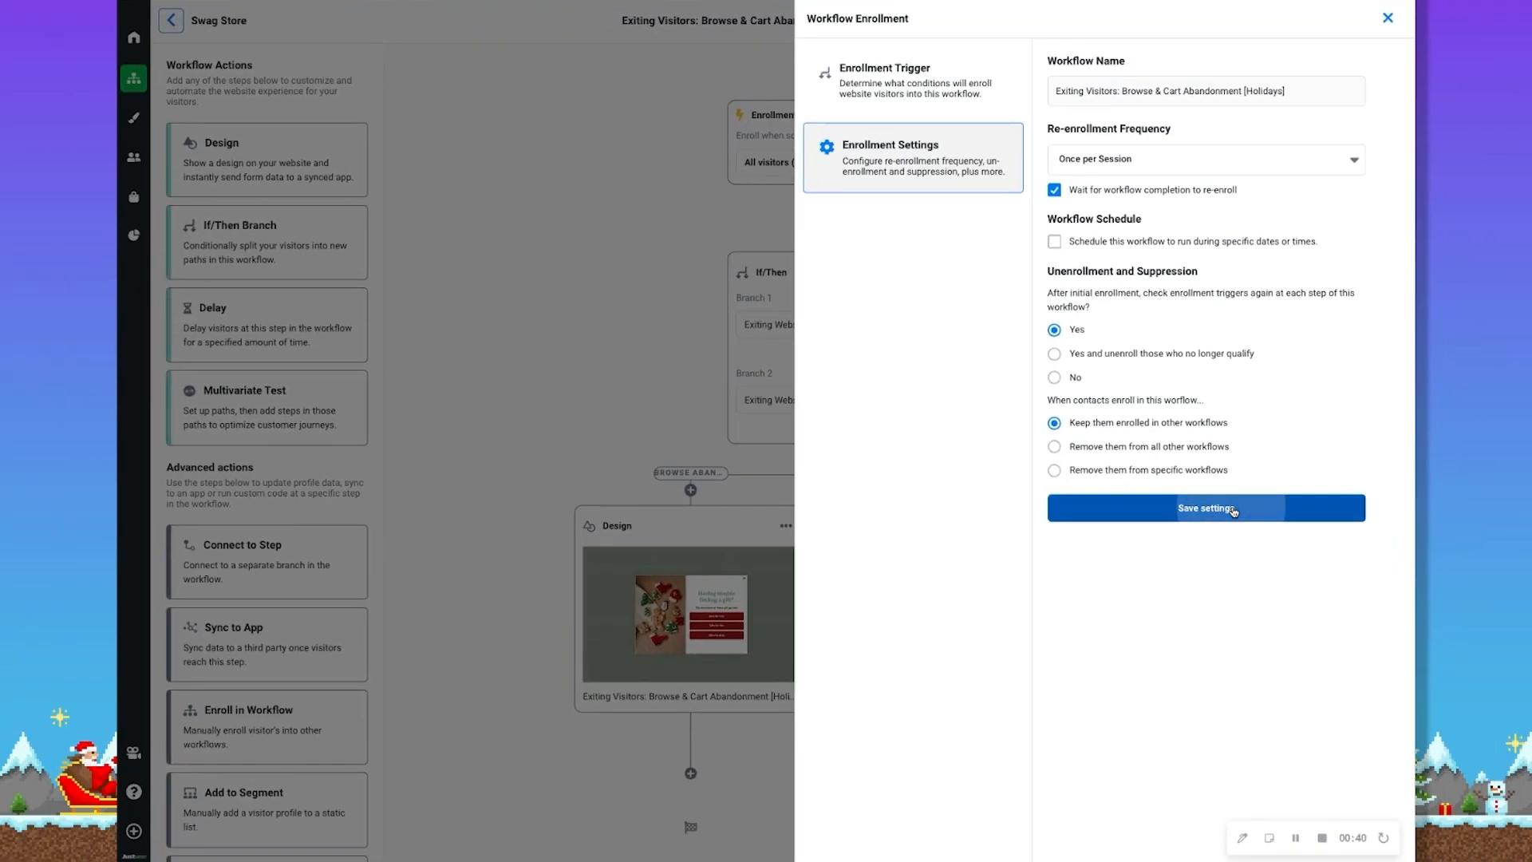
pyautogui.click(1233, 687)
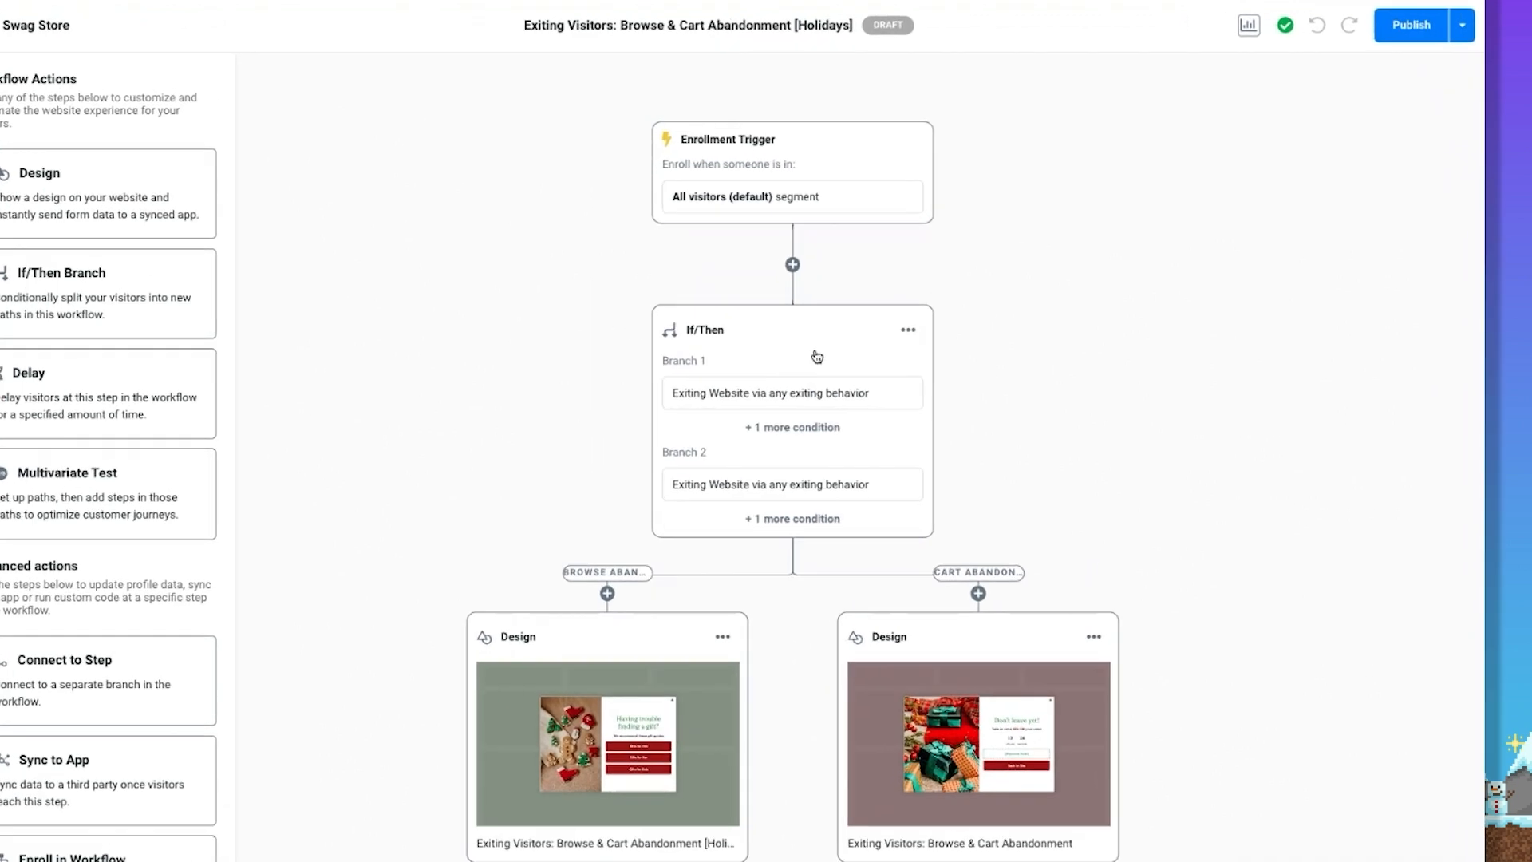
# Examine the condition sets of the Browse Abandonment and Cart Abandonment branches in the If/Then step
pyautogui.click(868, 291)
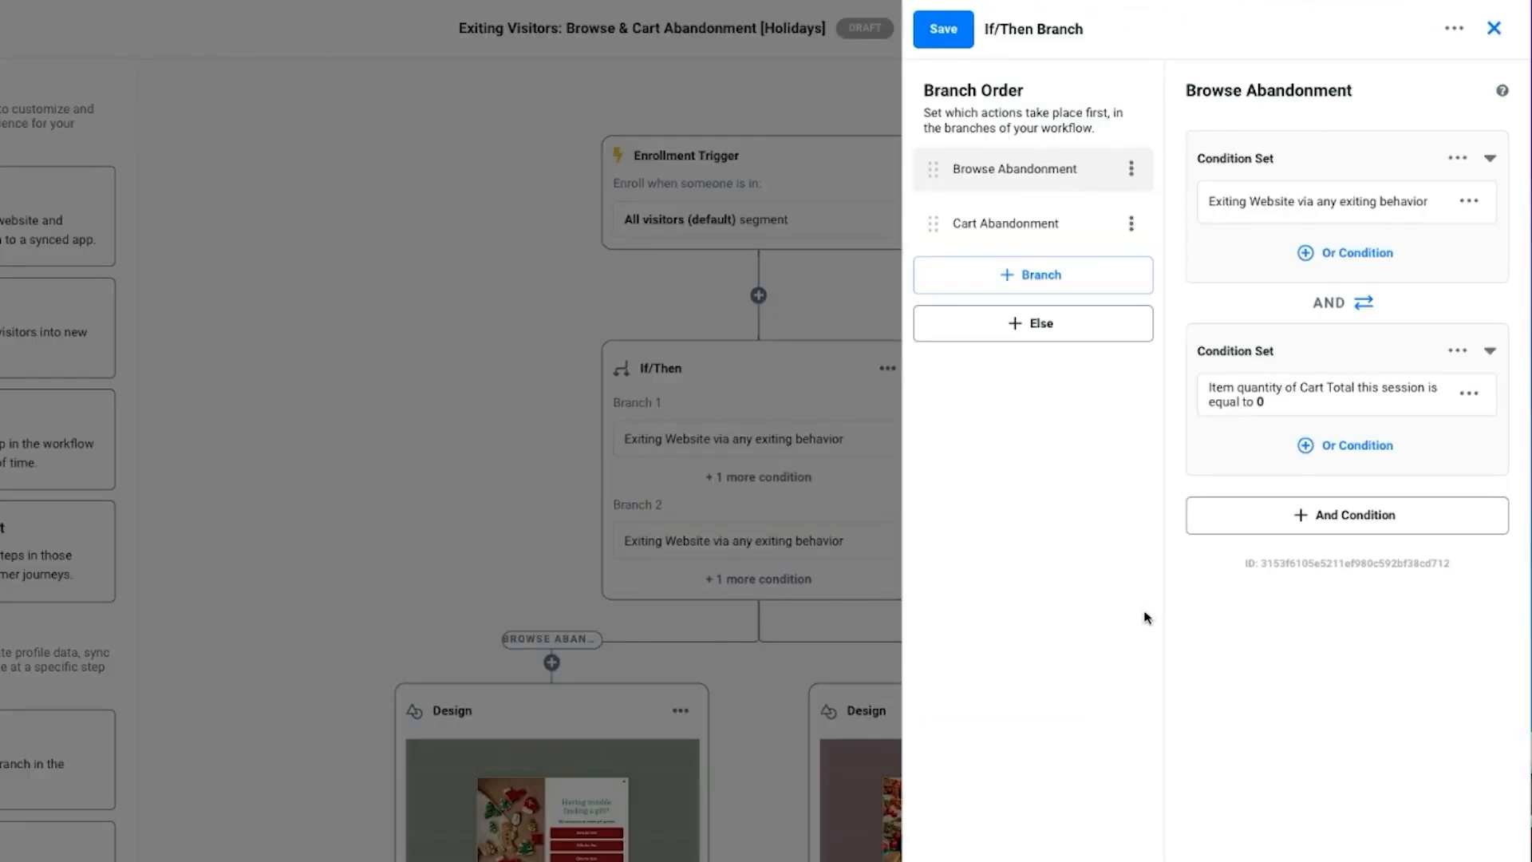
pyautogui.click(1062, 222)
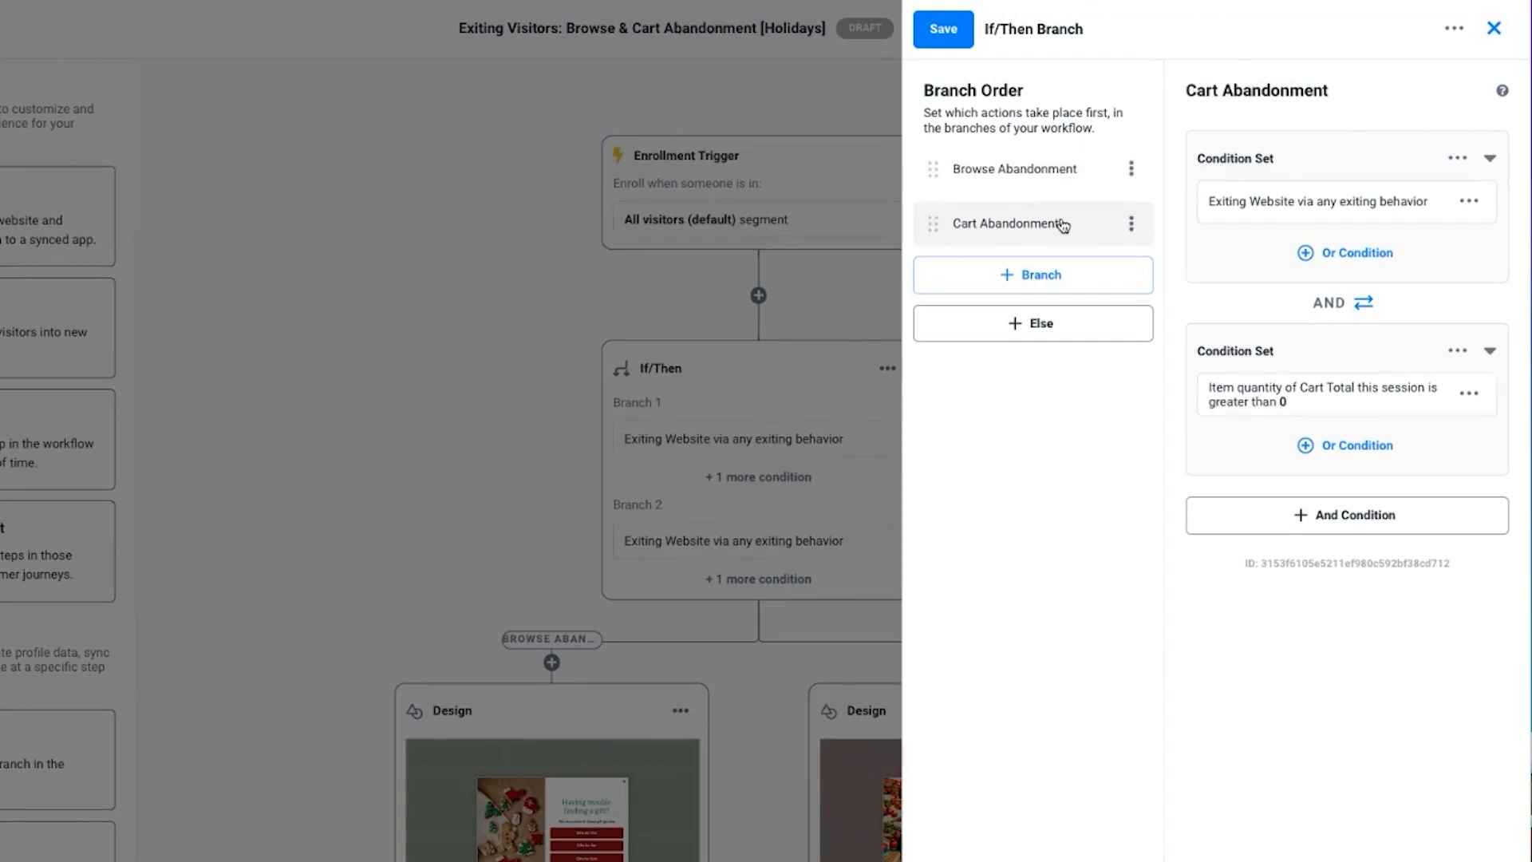
pyautogui.click(1052, 176)
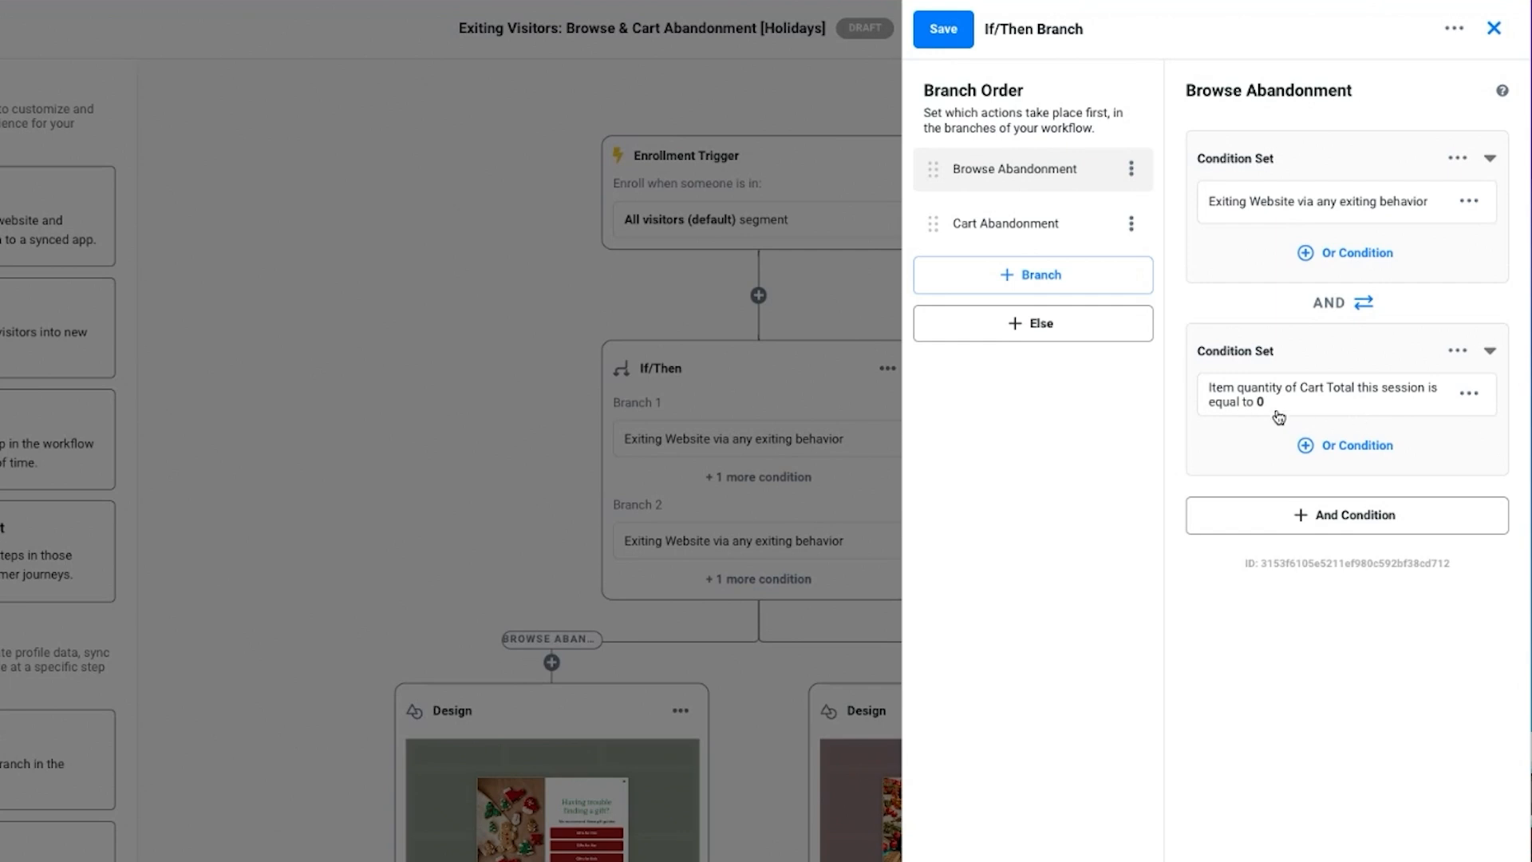
pyautogui.click(1000, 227)
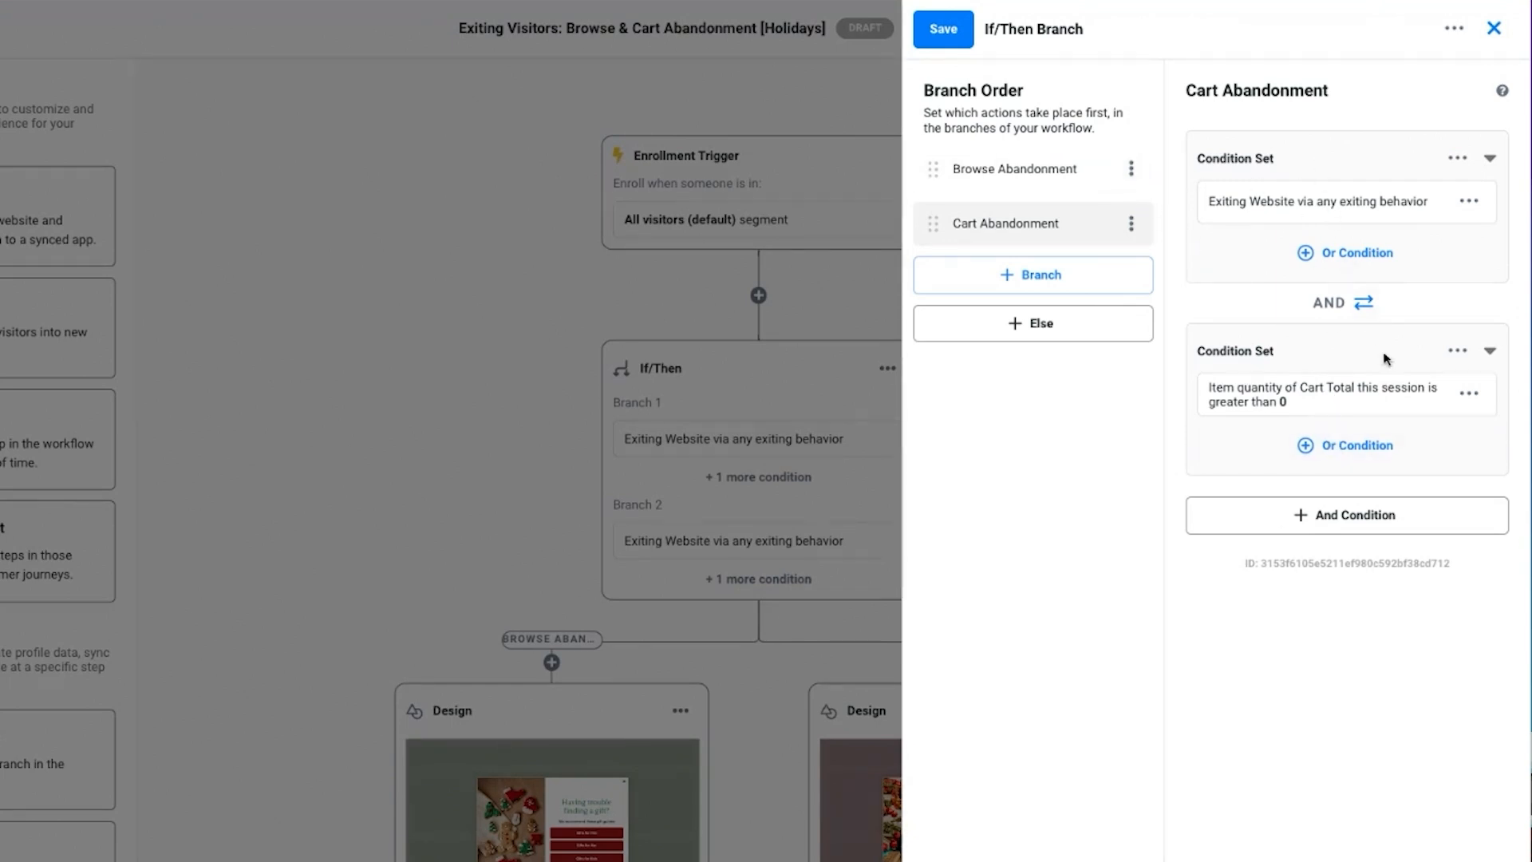
# Open the Cart Abandonment branch's Cart Total condition for editing and apply it with item quantity greater than 0 this session
pyautogui.click(1472, 396)
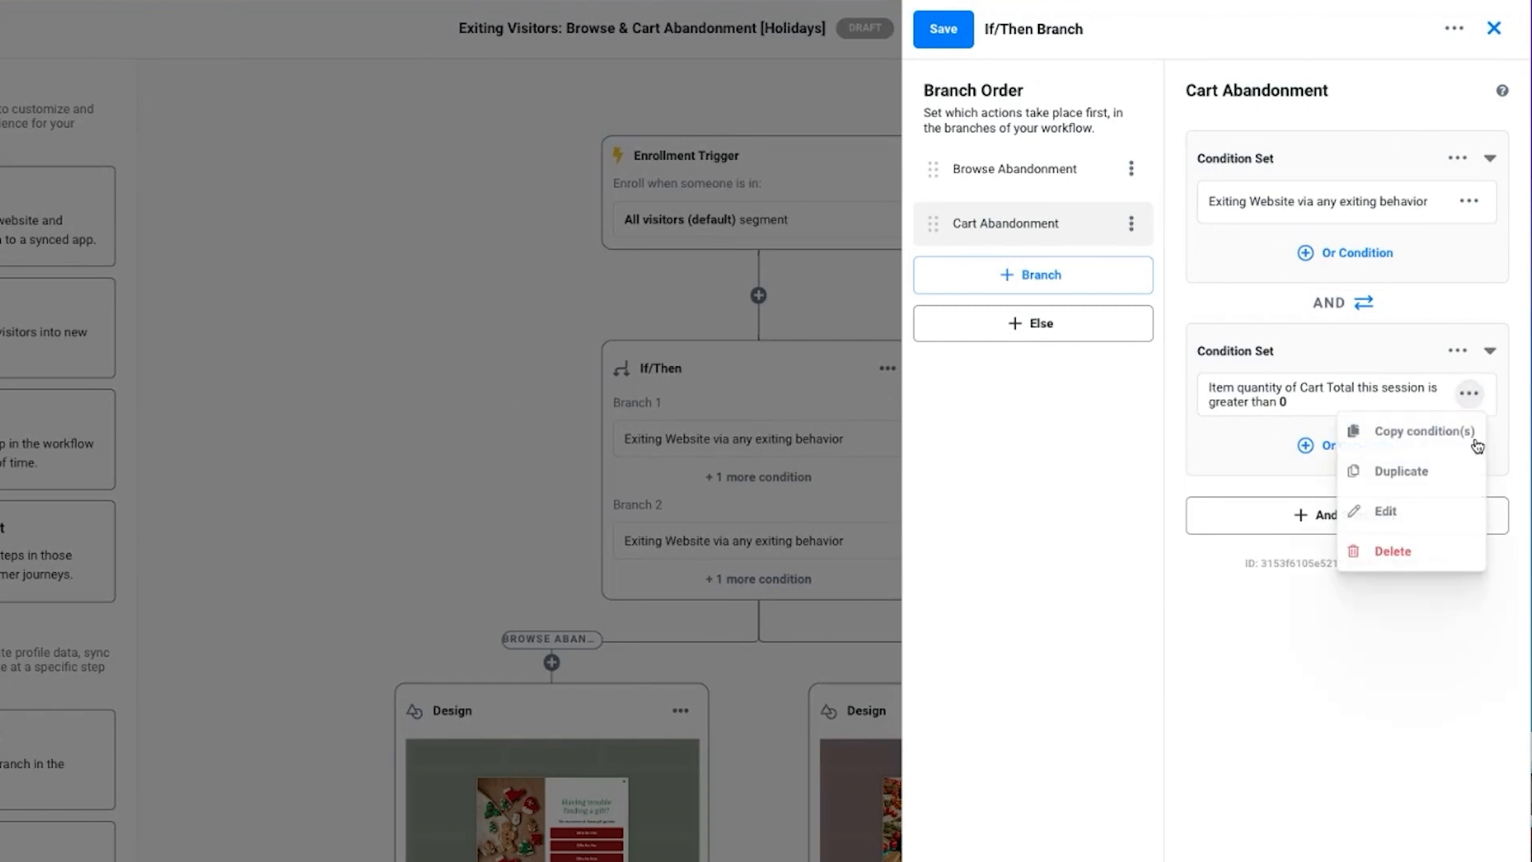
pyautogui.click(1429, 515)
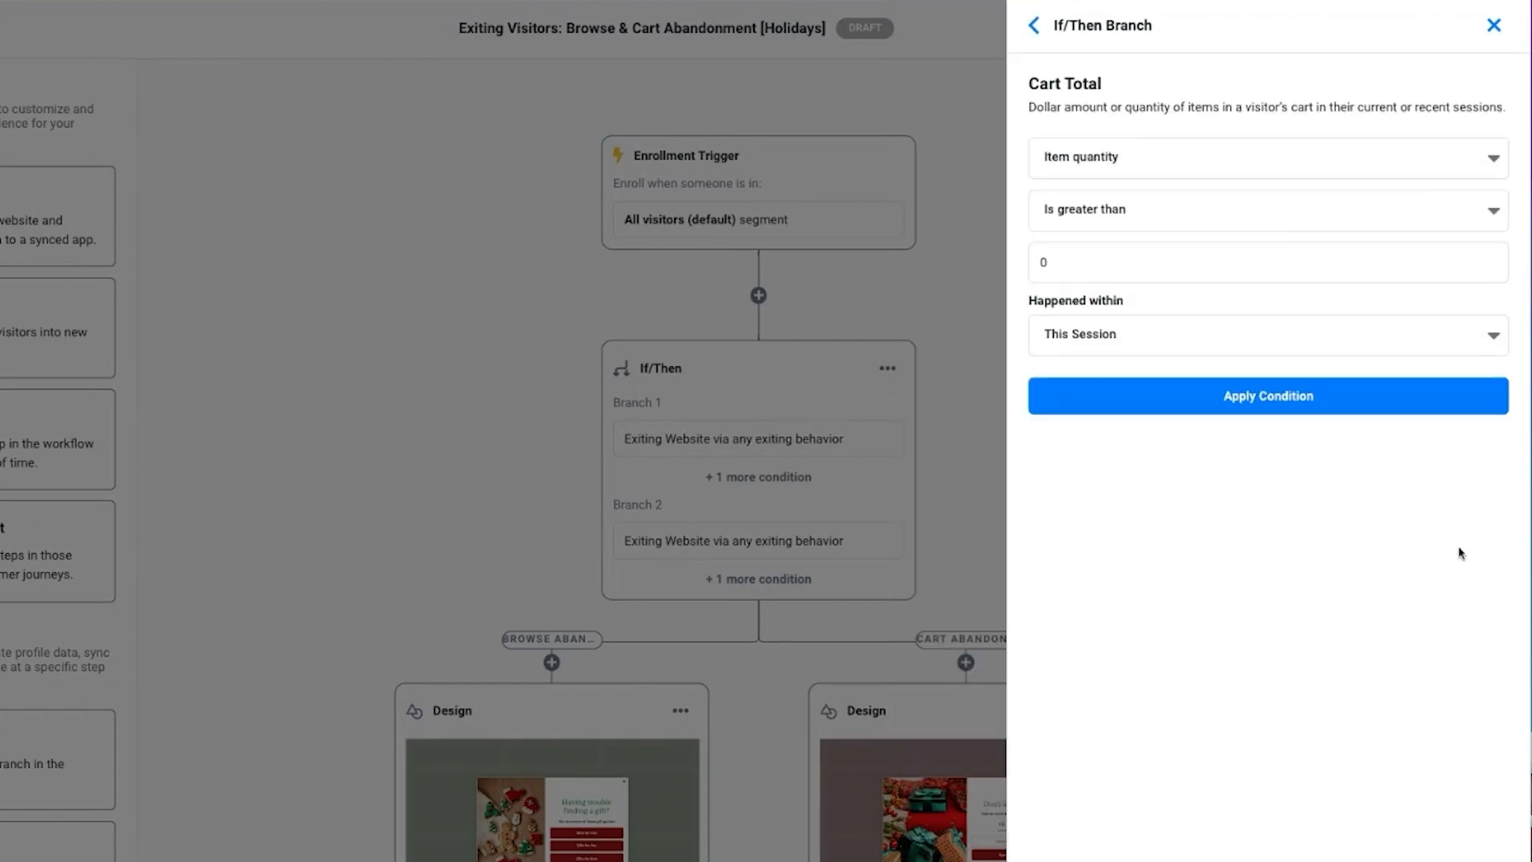
pyautogui.click(1202, 404)
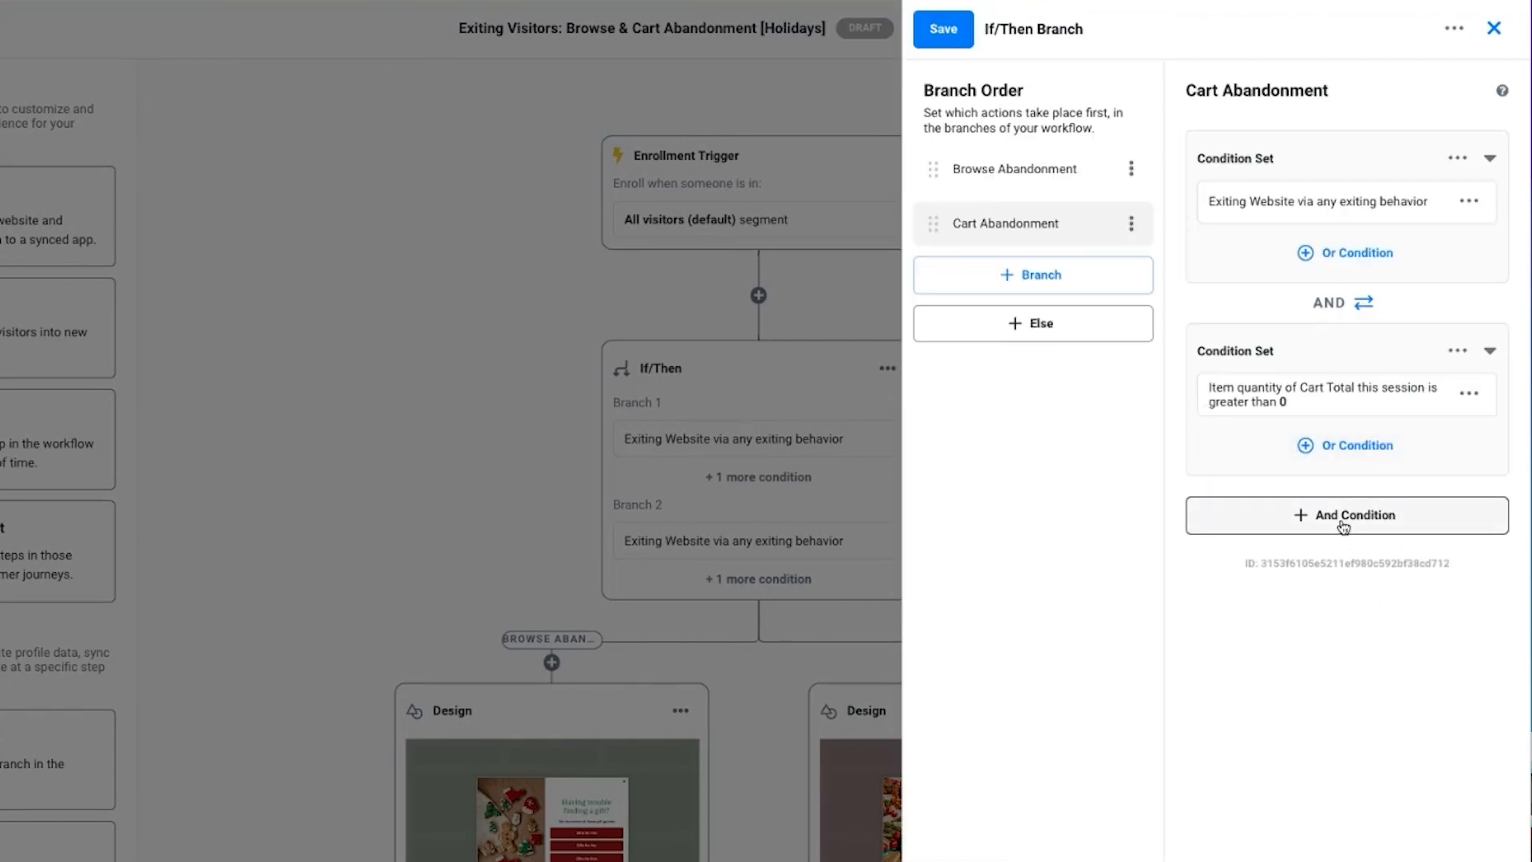
# Browse the conditions available for an additional AND condition in the Cart Abandonment branch
pyautogui.click(1345, 526)
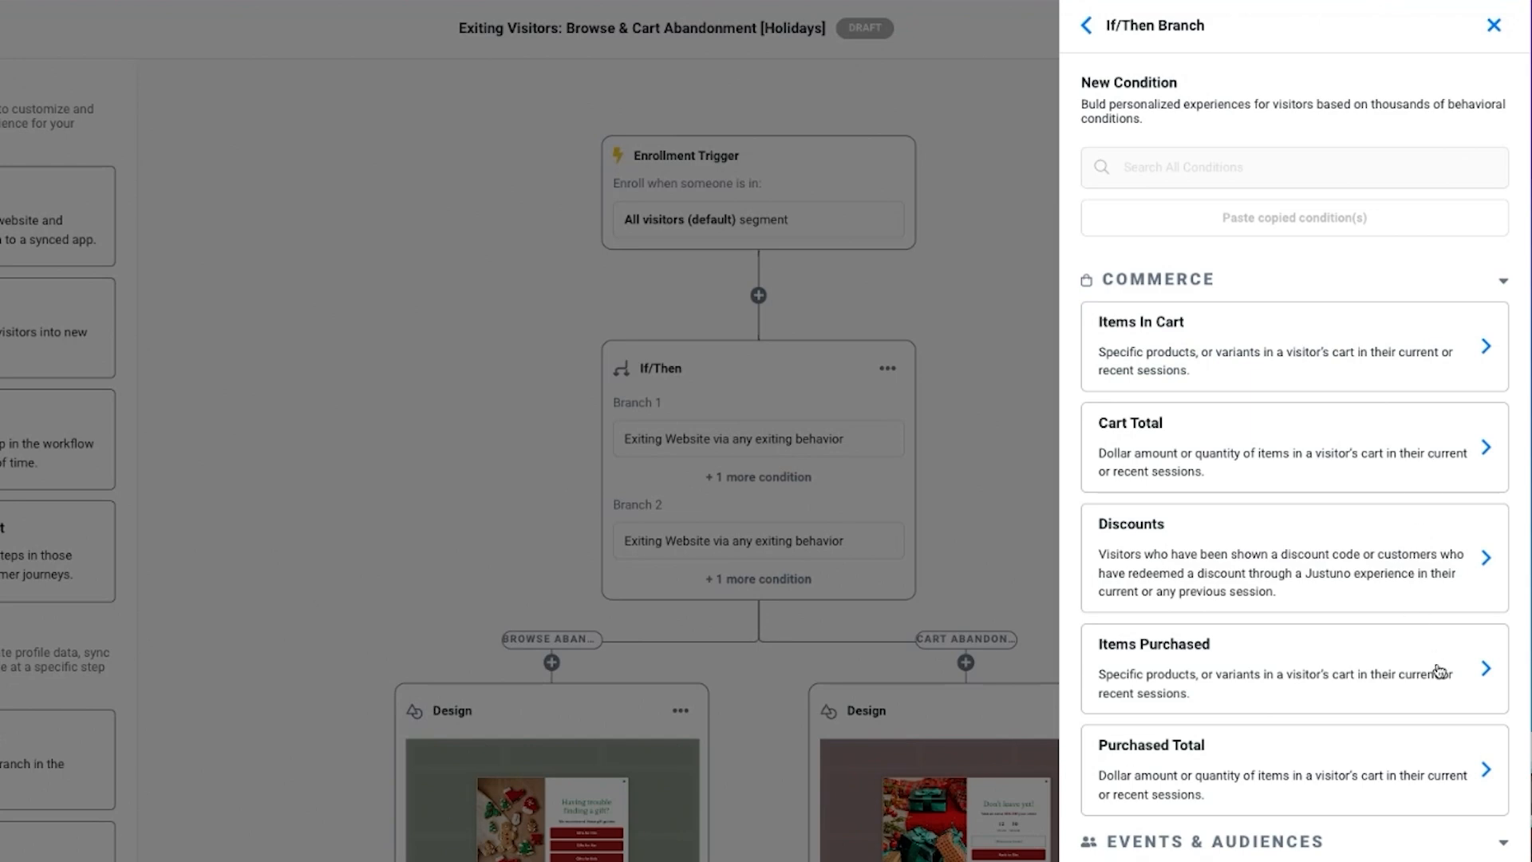
pyautogui.scroll(-10, 1429, 662)
pyautogui.click(1086, 27)
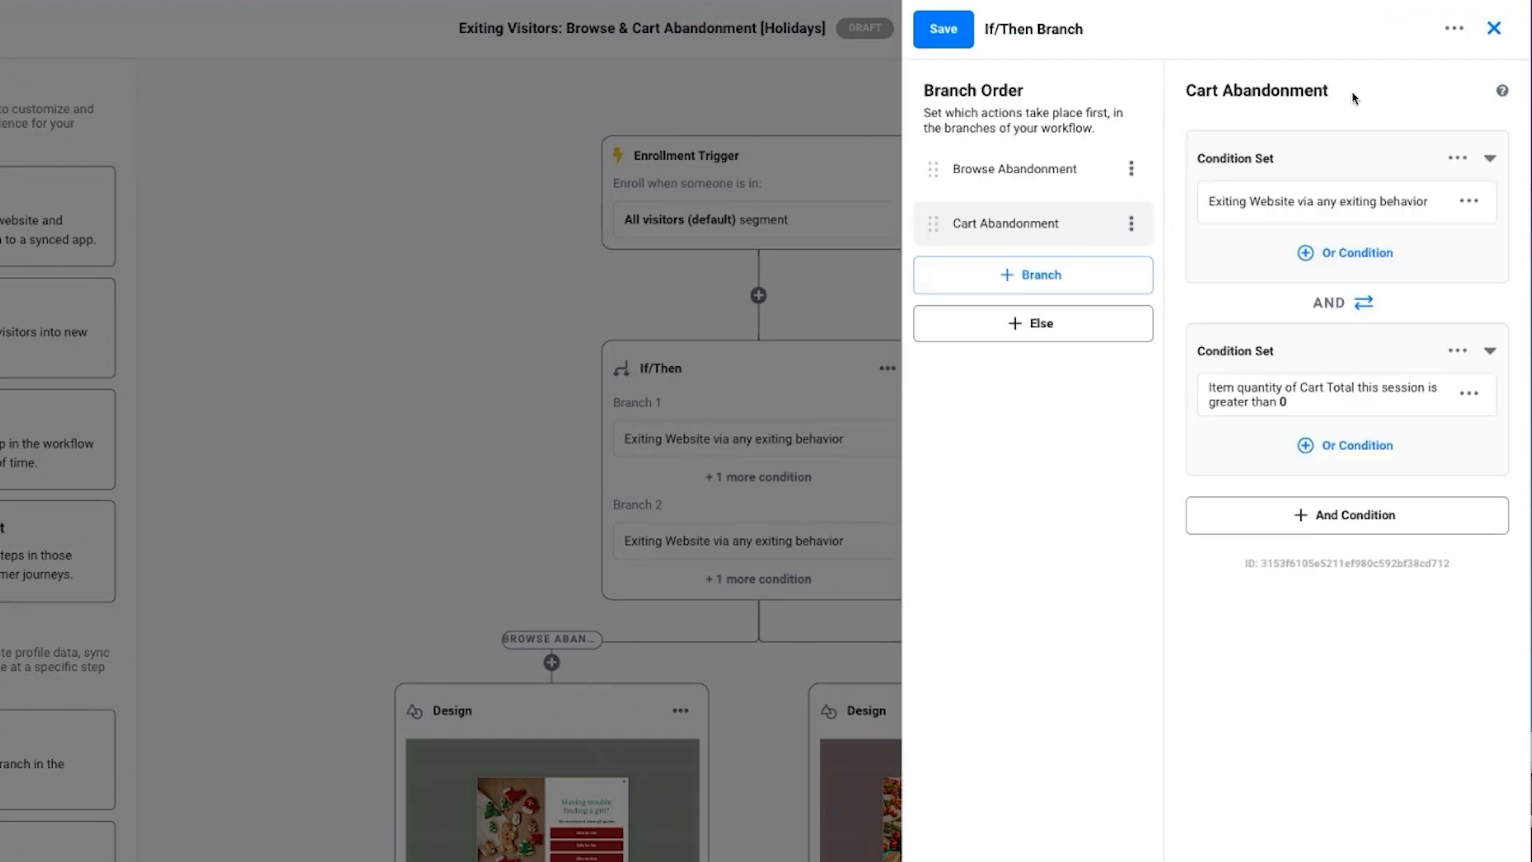
# Save the second branch's name as Cart Abandonment and save the If/Then step
pyautogui.moveTo(1331, 97)
pyautogui.click(1343, 91)
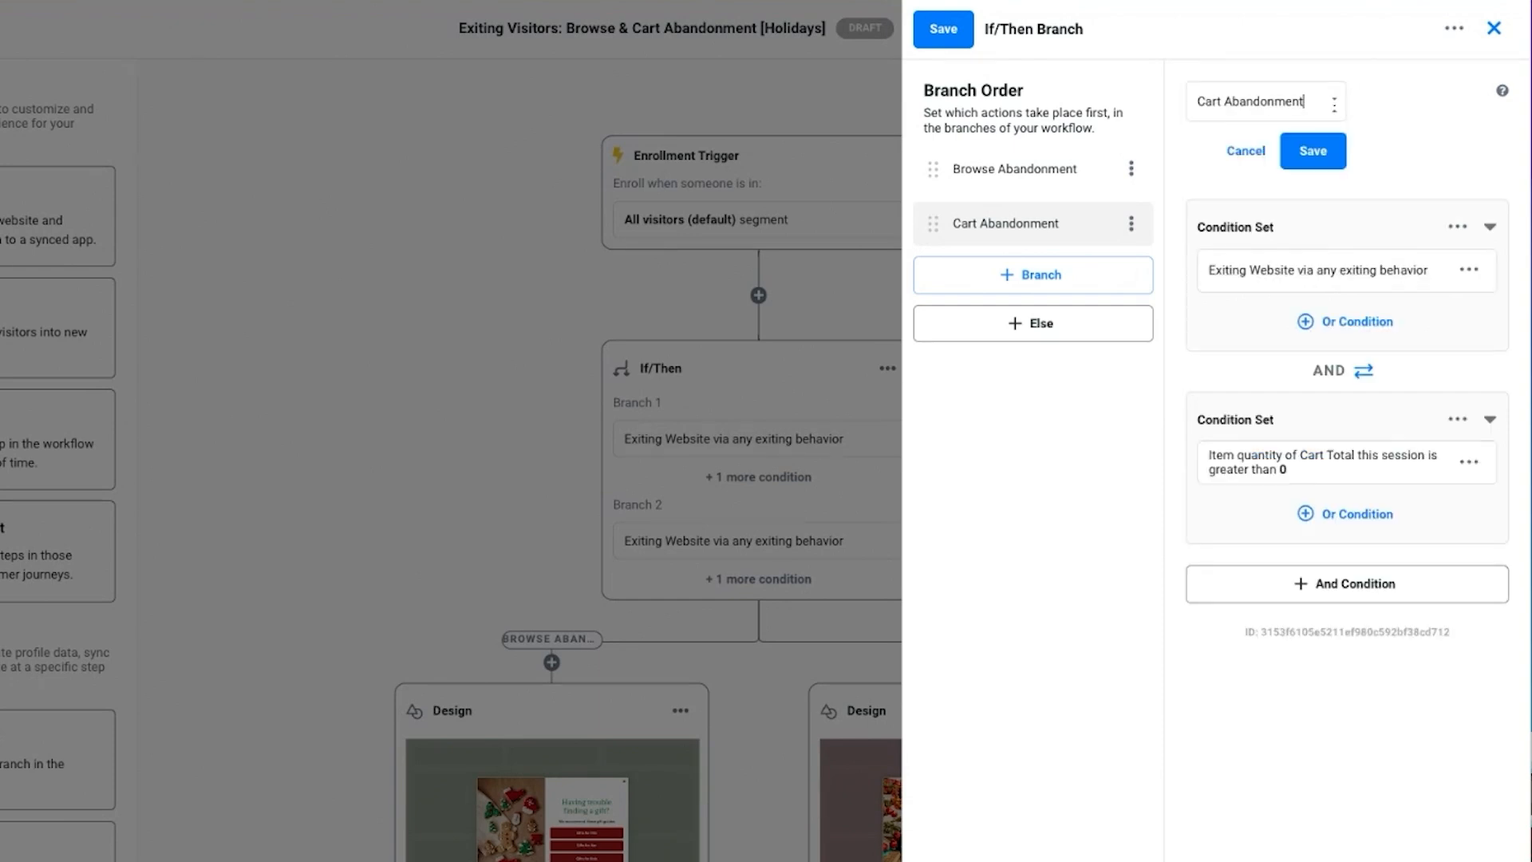
pyautogui.click(1313, 152)
pyautogui.click(943, 29)
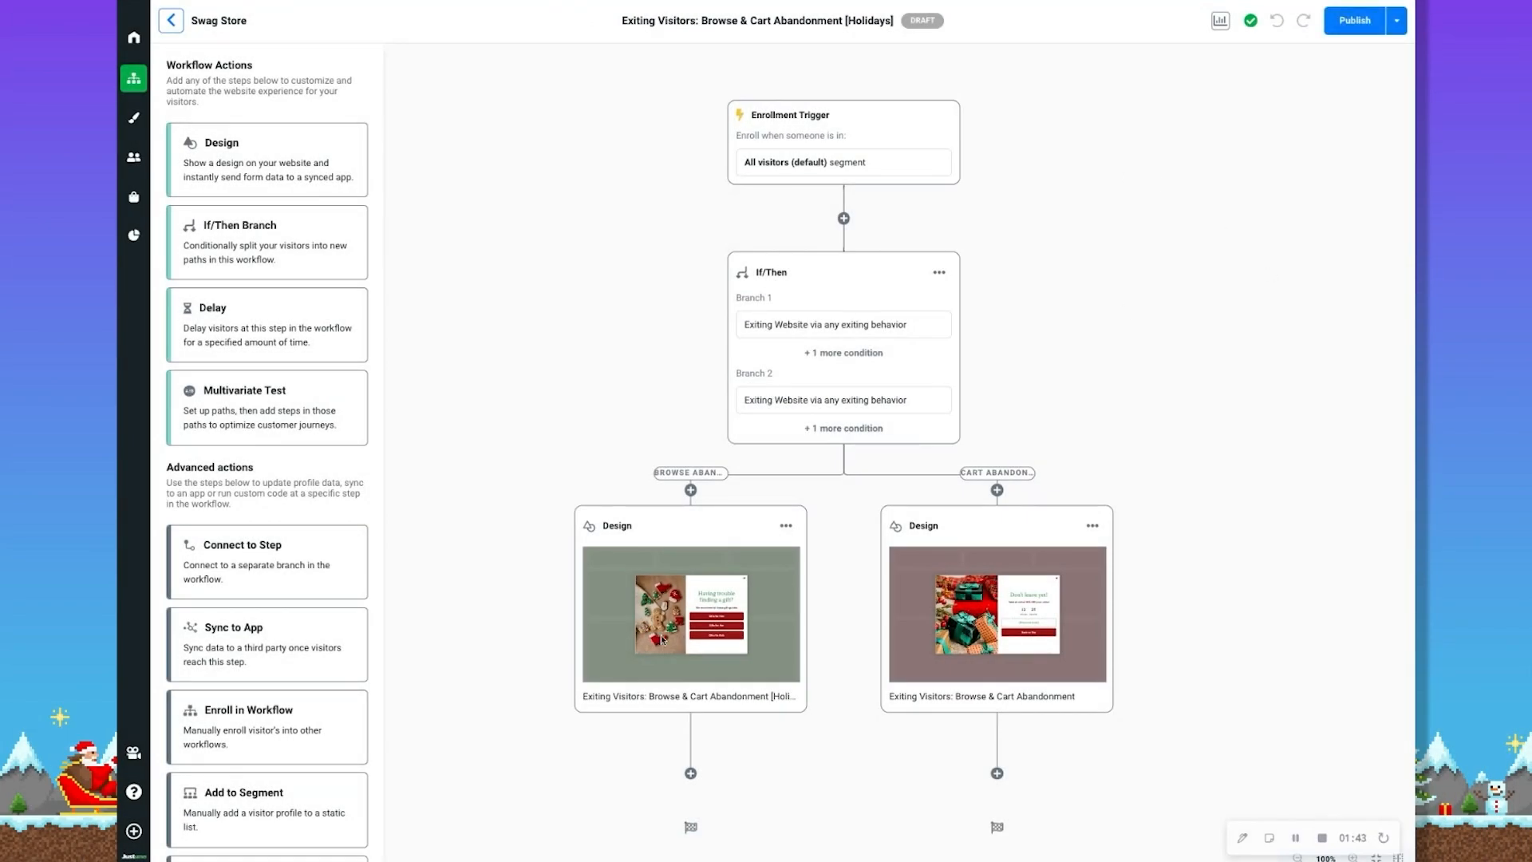
# Open the Browse Abandonment branch's design in the design editor and make its title editable
pyautogui.click(662, 639)
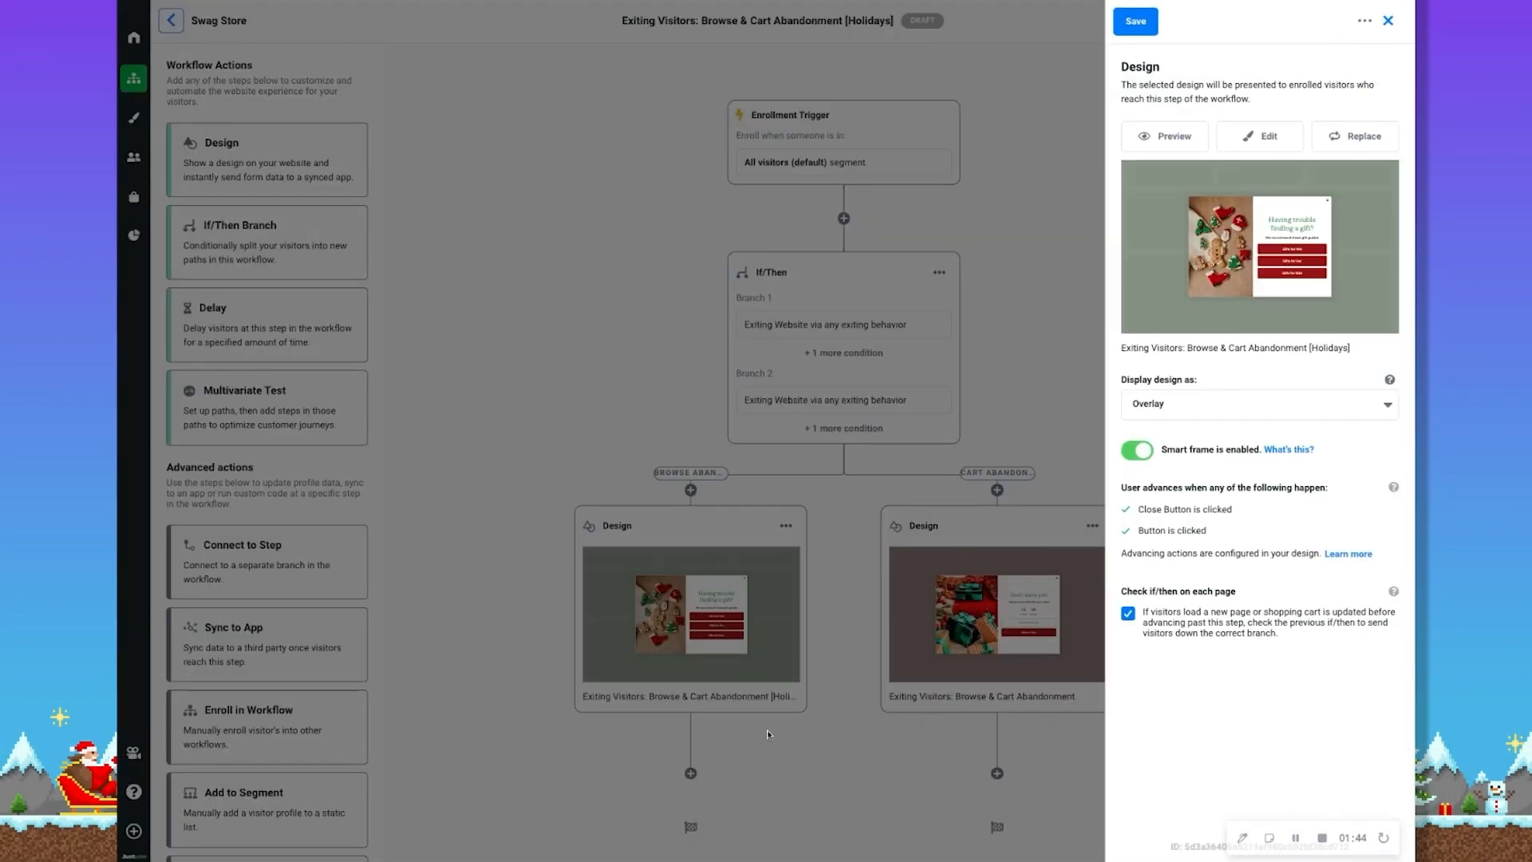
pyautogui.click(1267, 141)
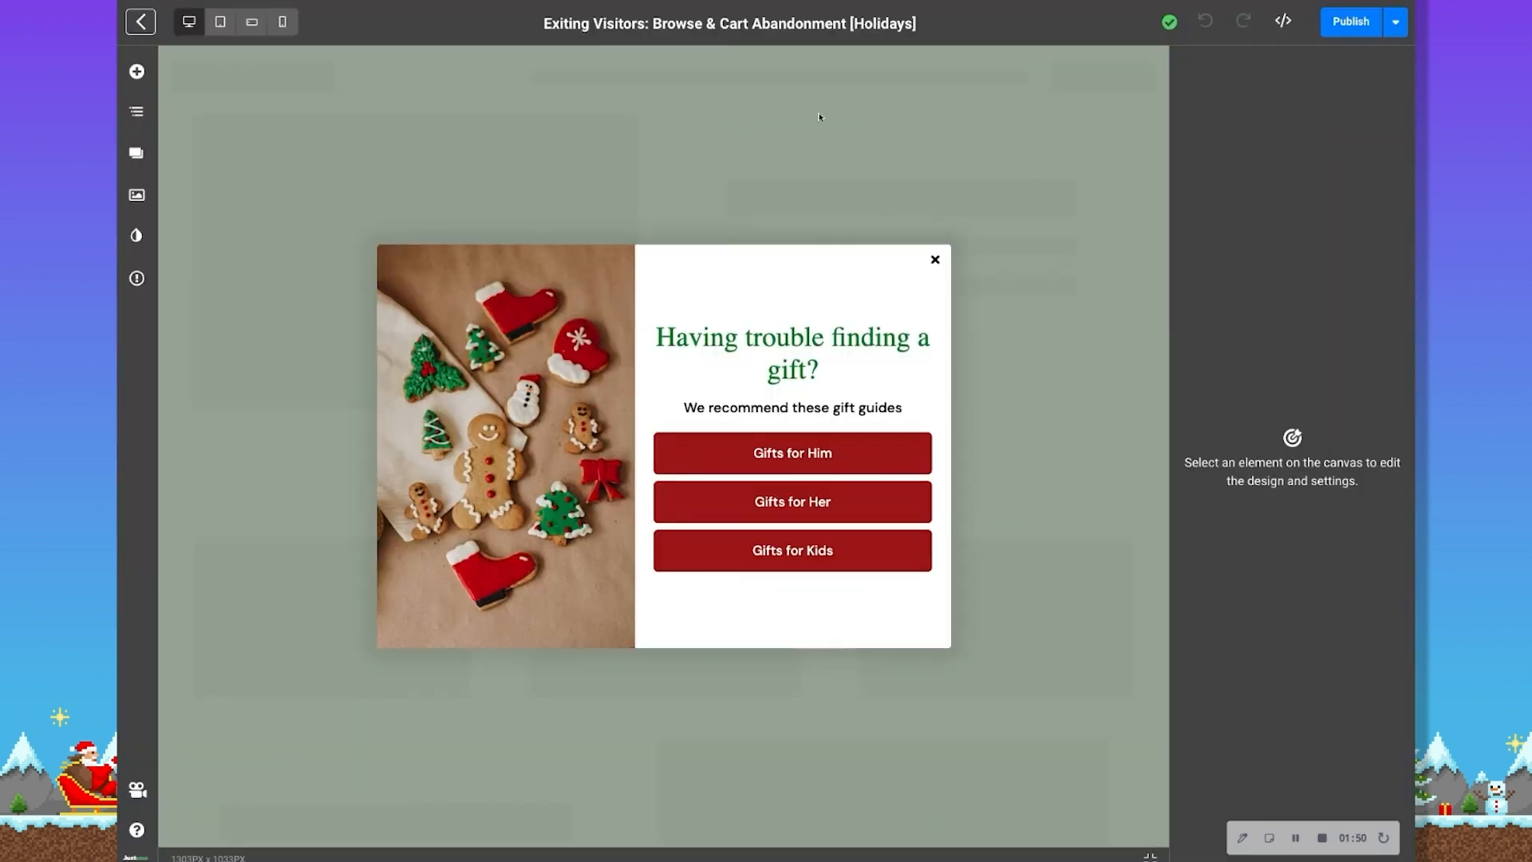
pyautogui.click(793, 24)
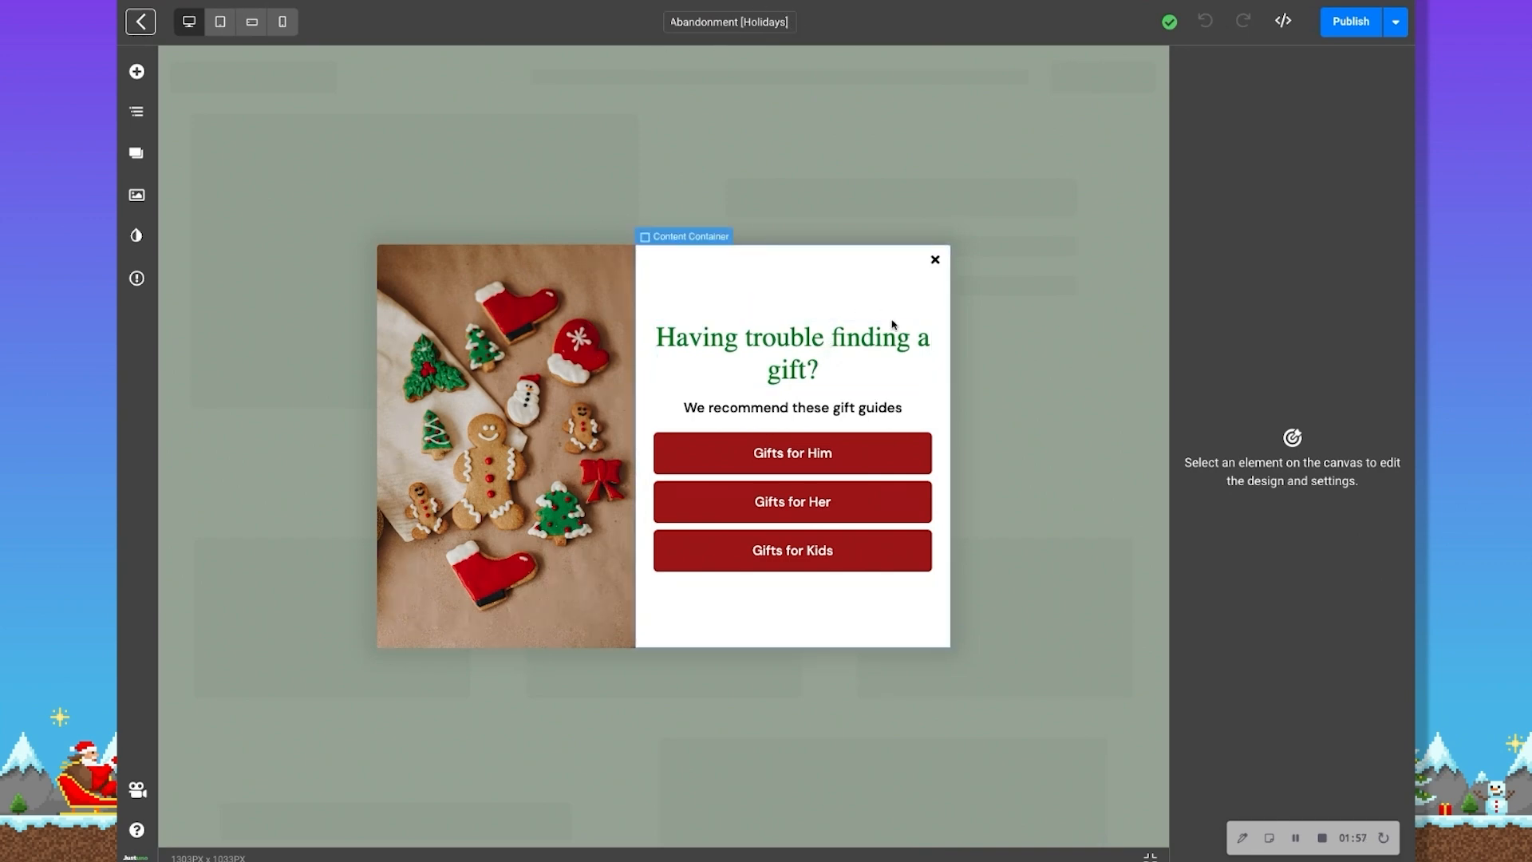
pyautogui.click(912, 291)
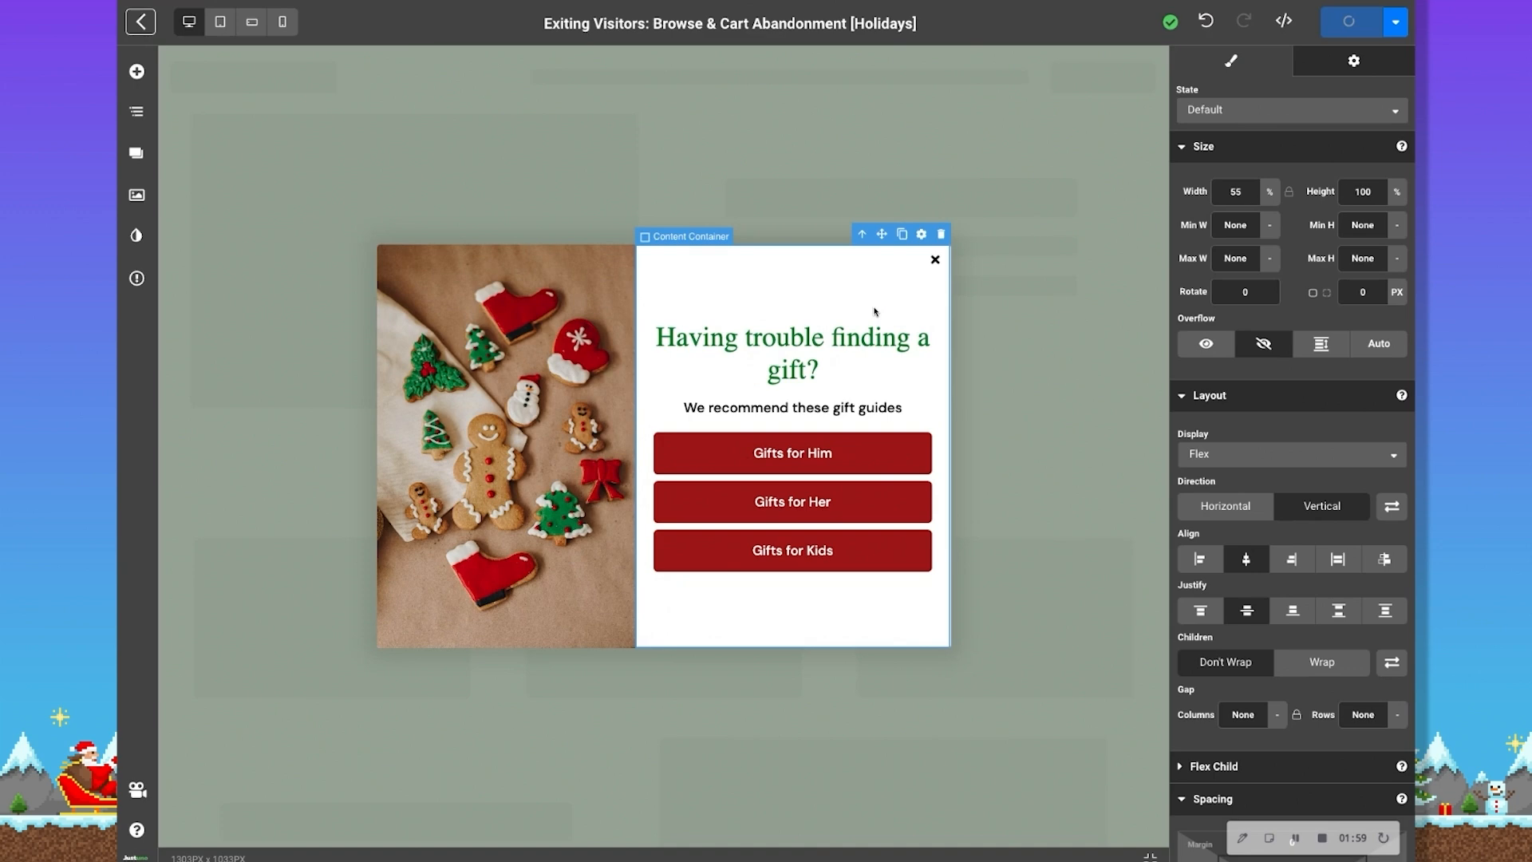
# Start replacing the popup's cookie image and search the stock photos for "holidays"
pyautogui.click(535, 474)
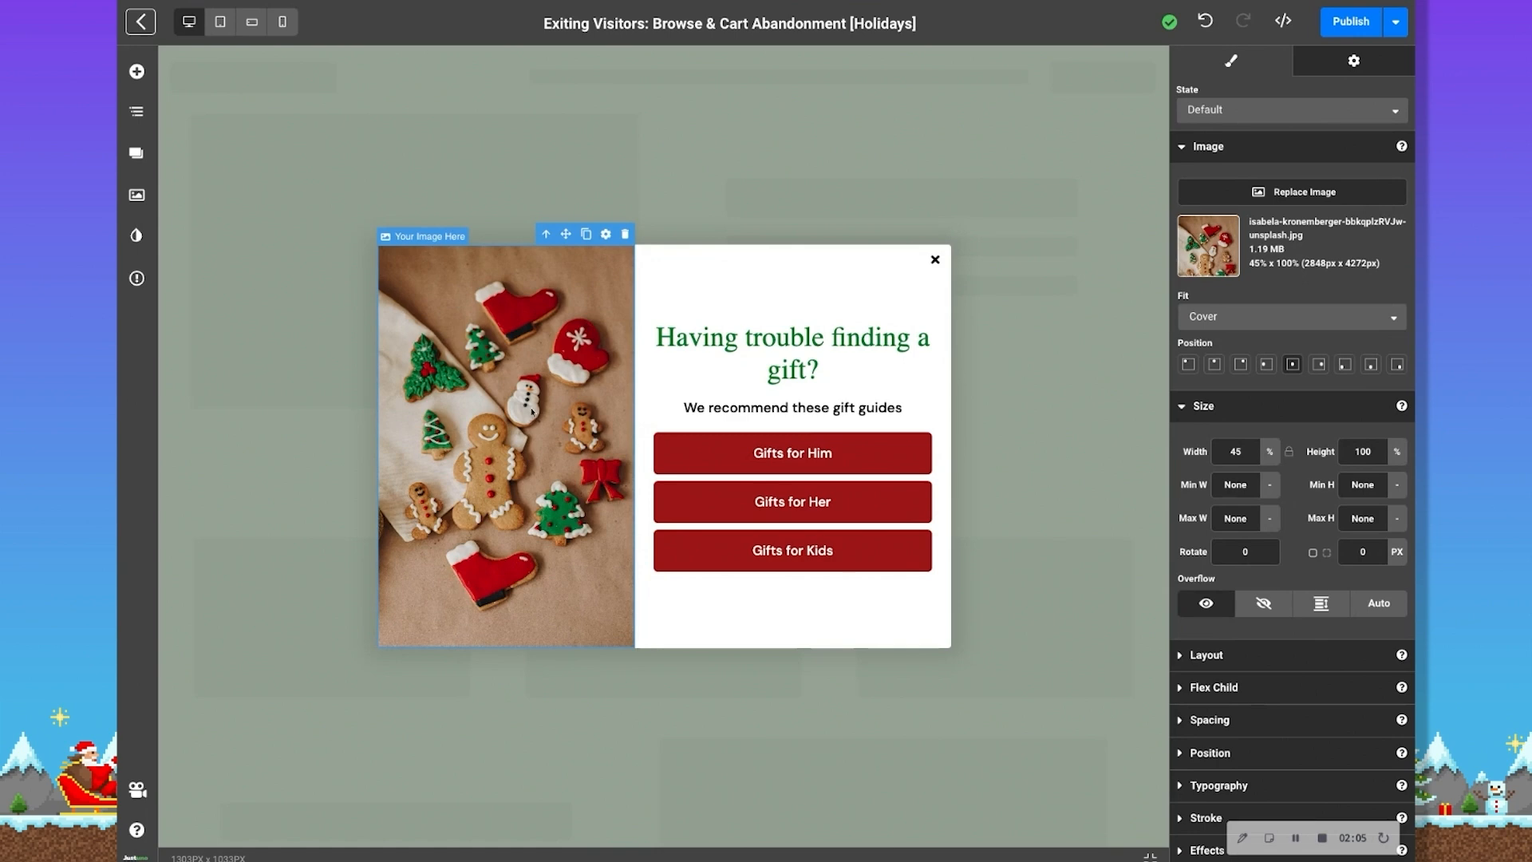
pyautogui.click(1322, 194)
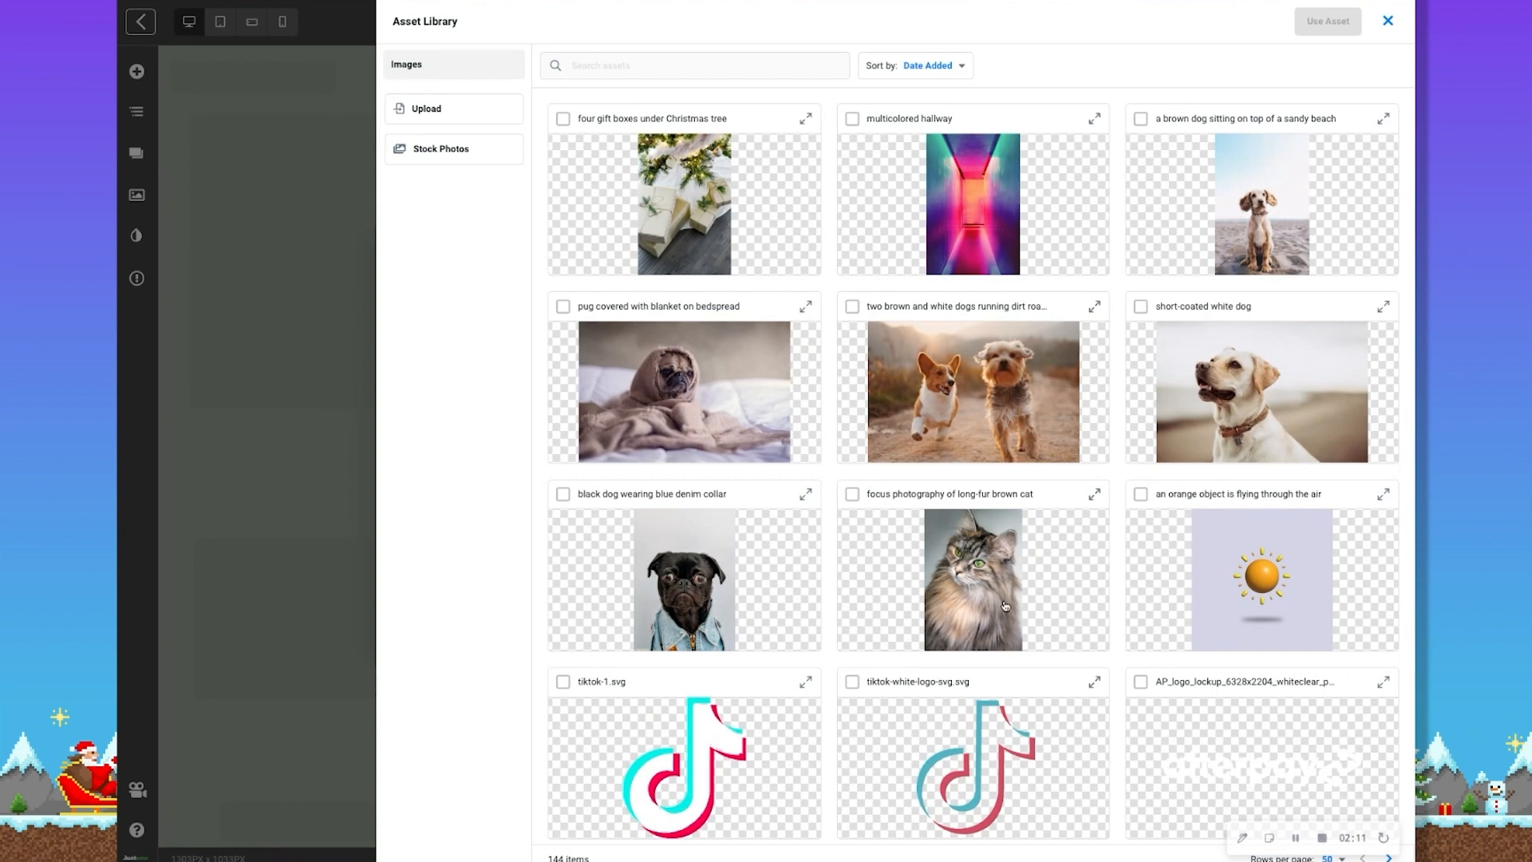
pyautogui.scroll(-1, 1005, 606)
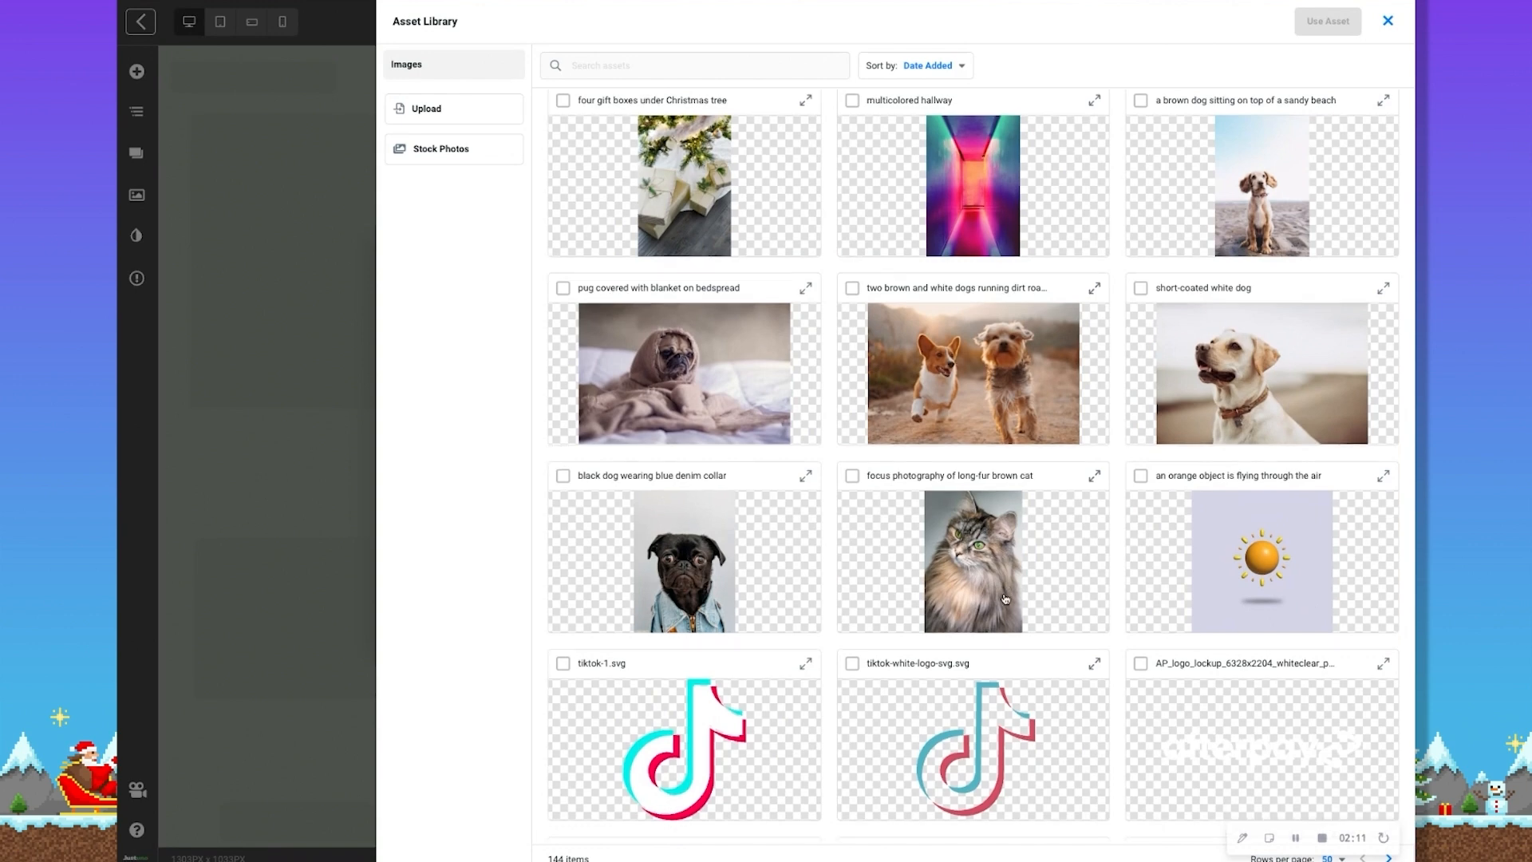
pyautogui.click(444, 108)
pyautogui.click(447, 152)
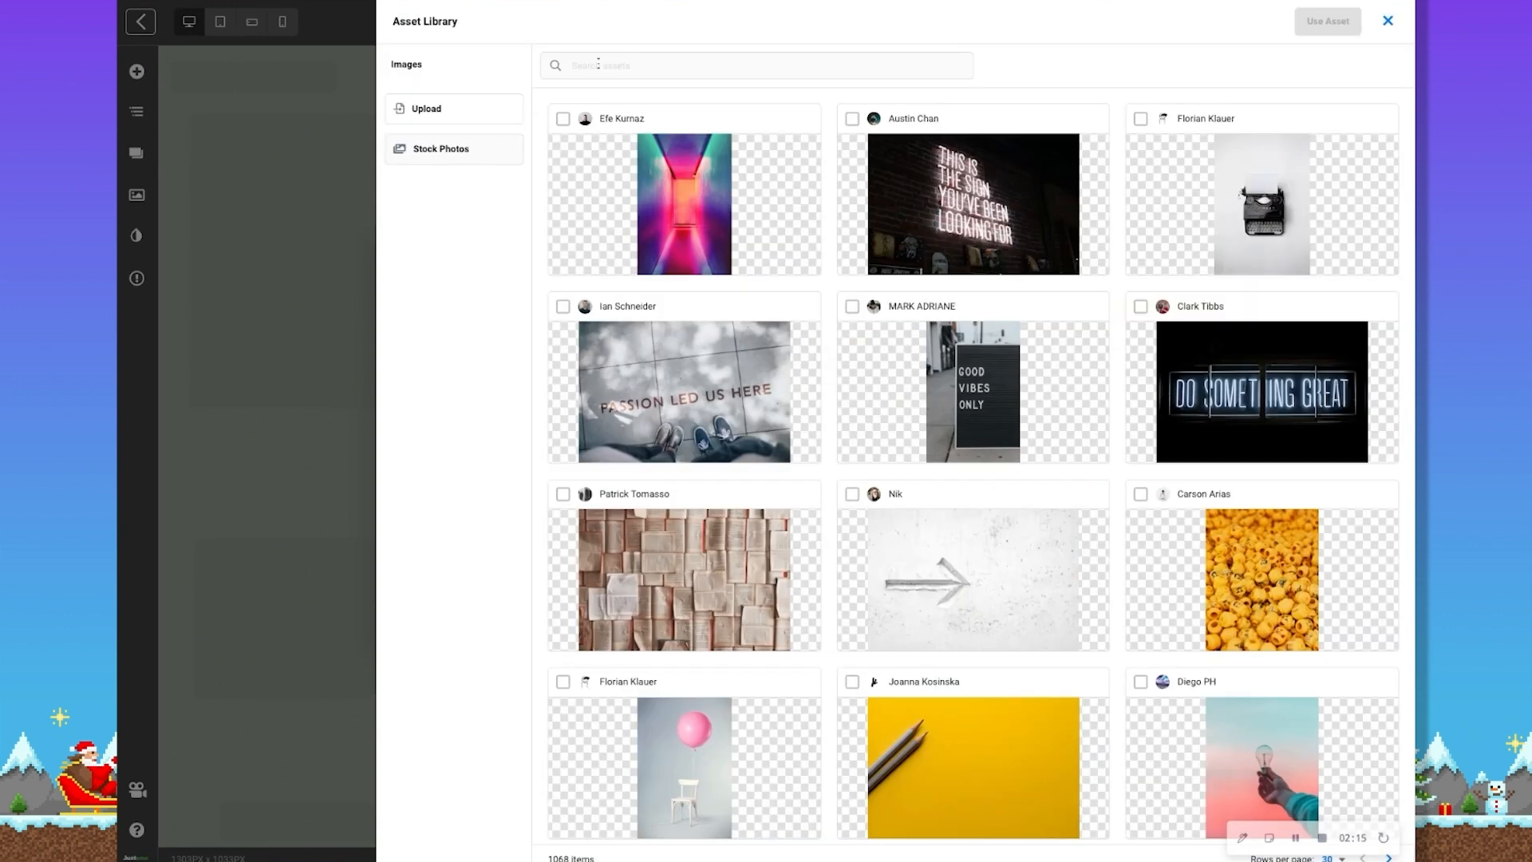
pyautogui.write('holidays')
pyautogui.press('Return')
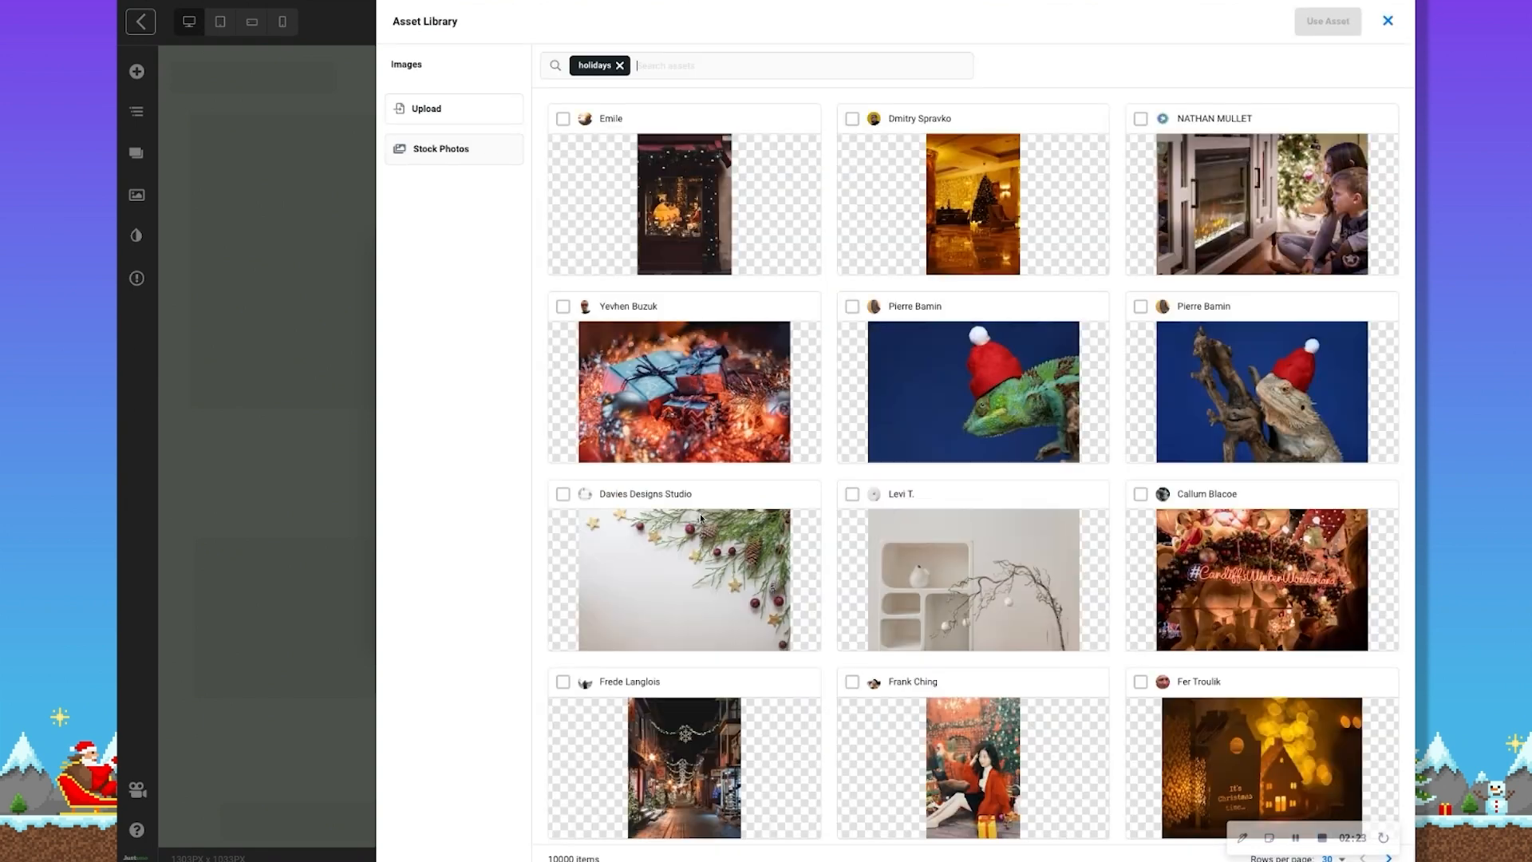
# Try the Christmas storefront stock photo as the popup's image by adding it to the asset library, and undo the replacement
pyautogui.click(717, 186)
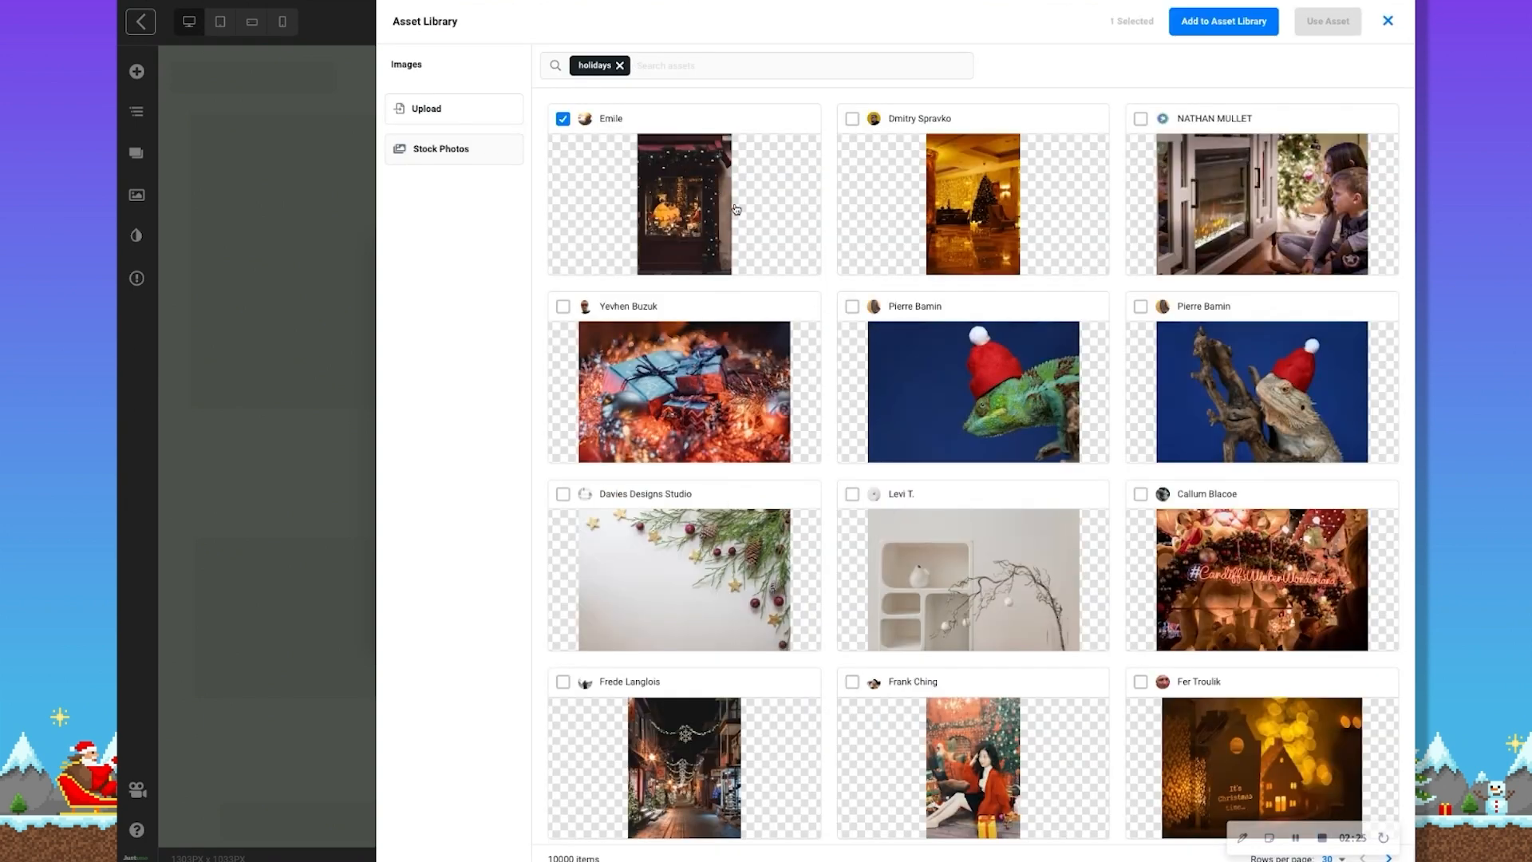
pyautogui.click(1233, 21)
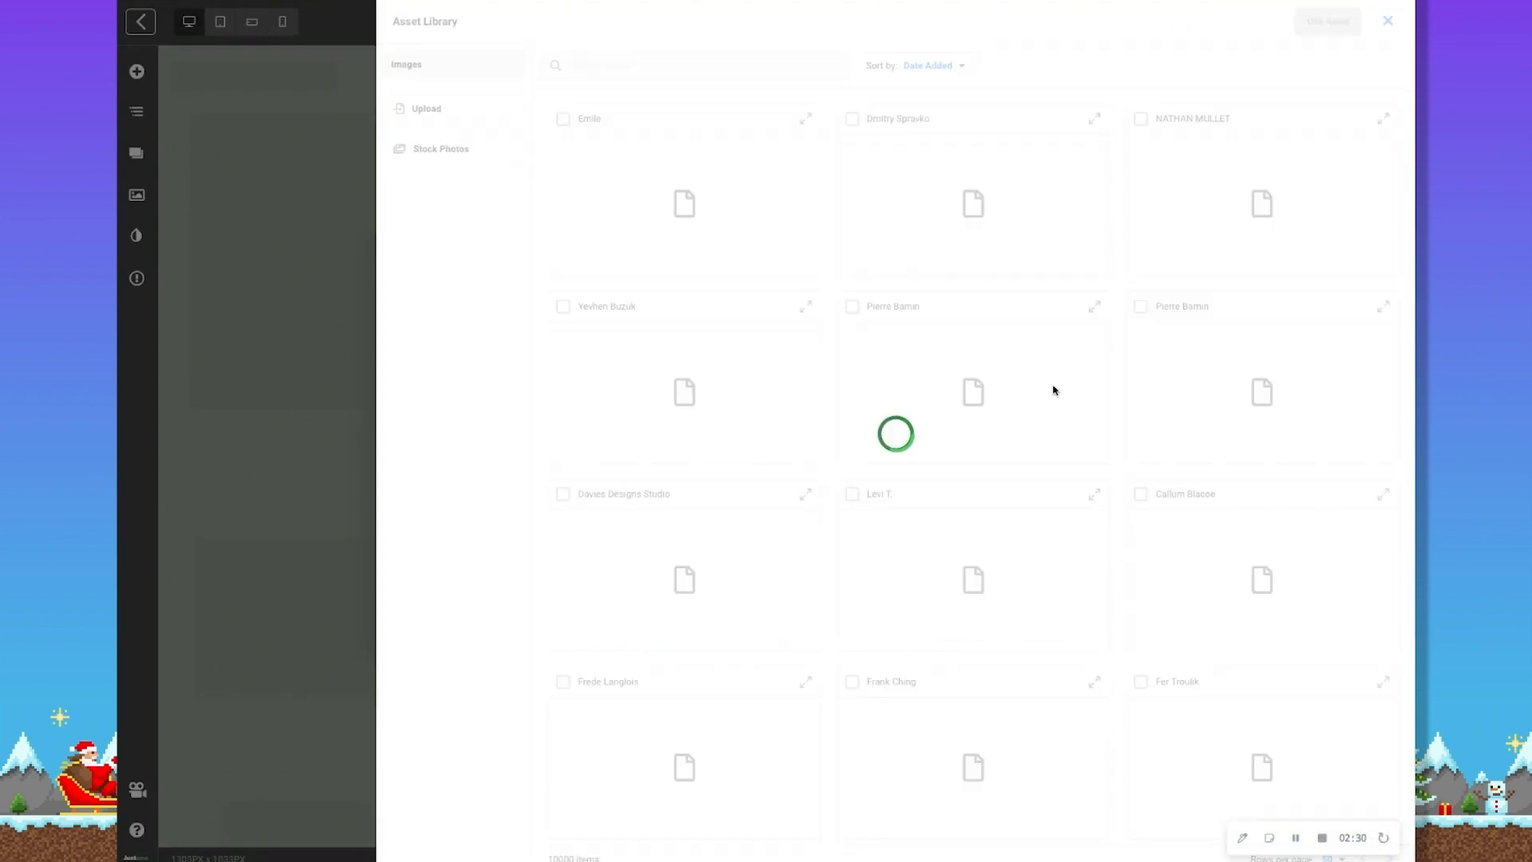
pyautogui.click(564, 121)
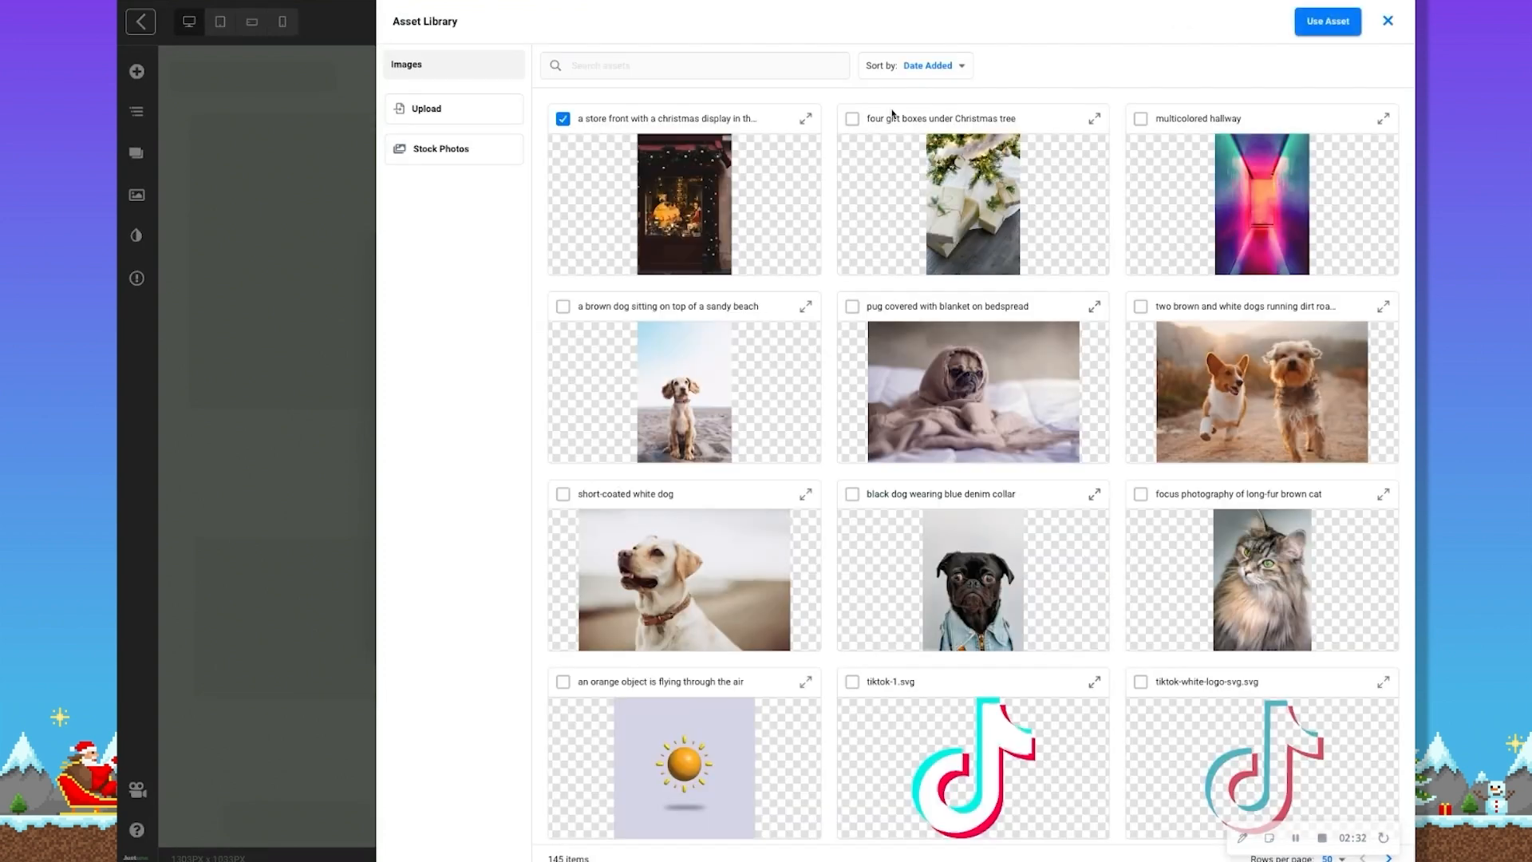
pyautogui.click(1327, 22)
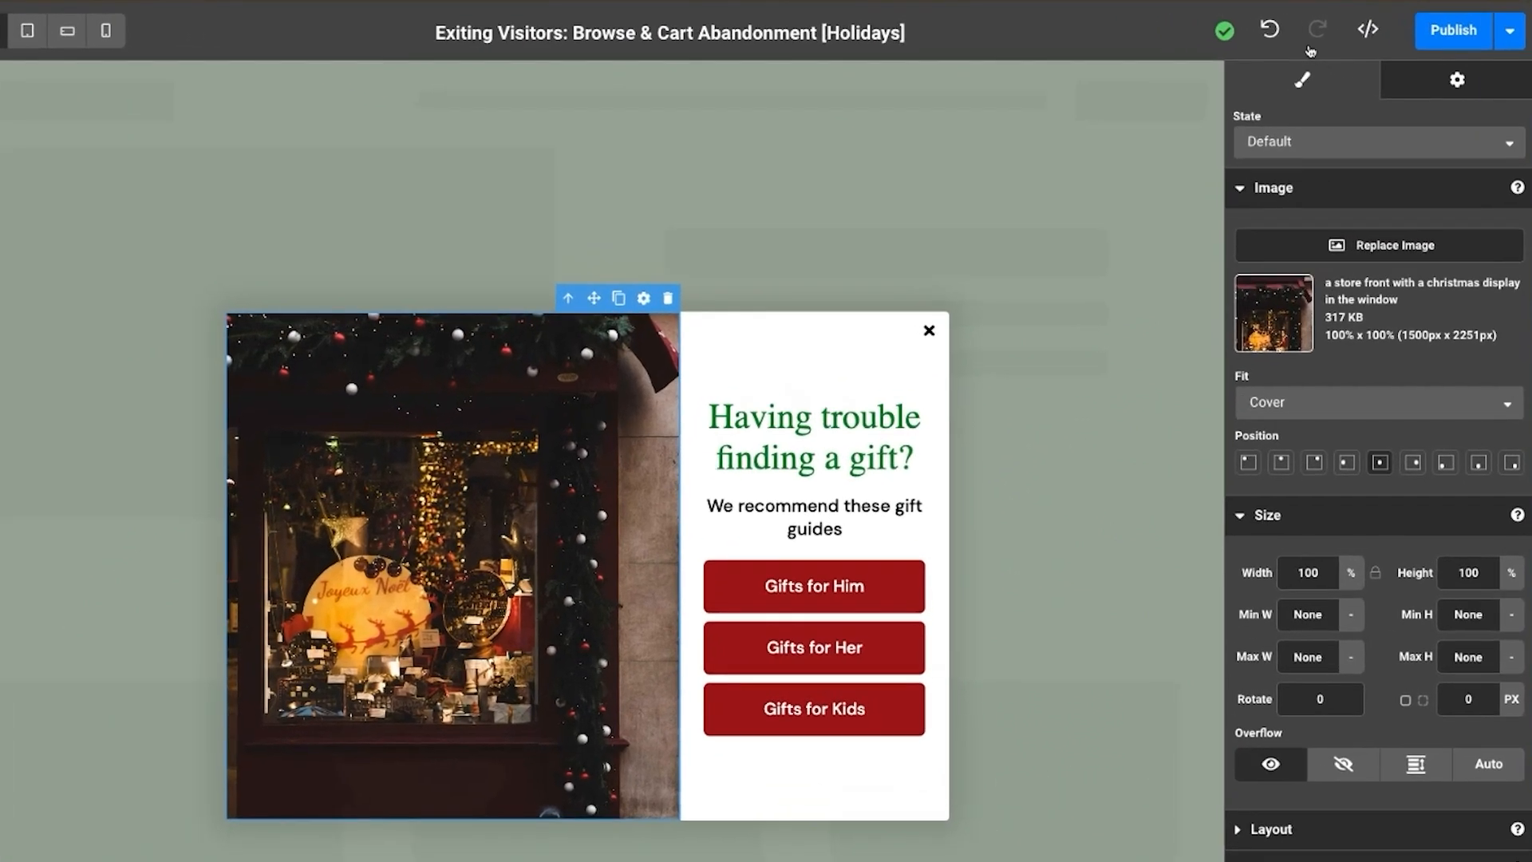
pyautogui.click(1205, 24)
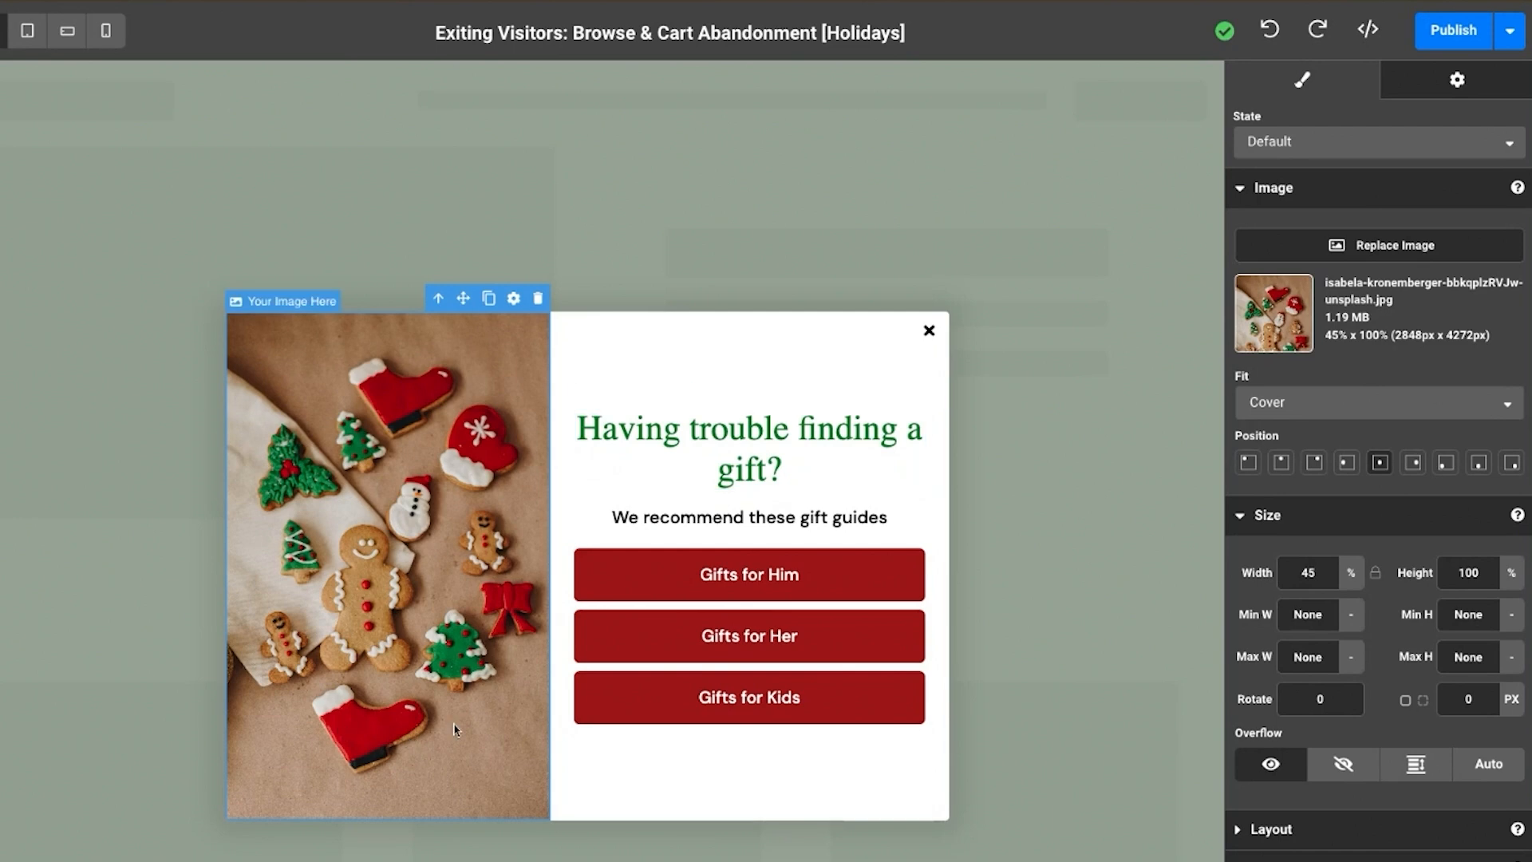
# Set the font size of the "Having trouble finding a gift?" heading to 30 px
pyautogui.click(771, 449)
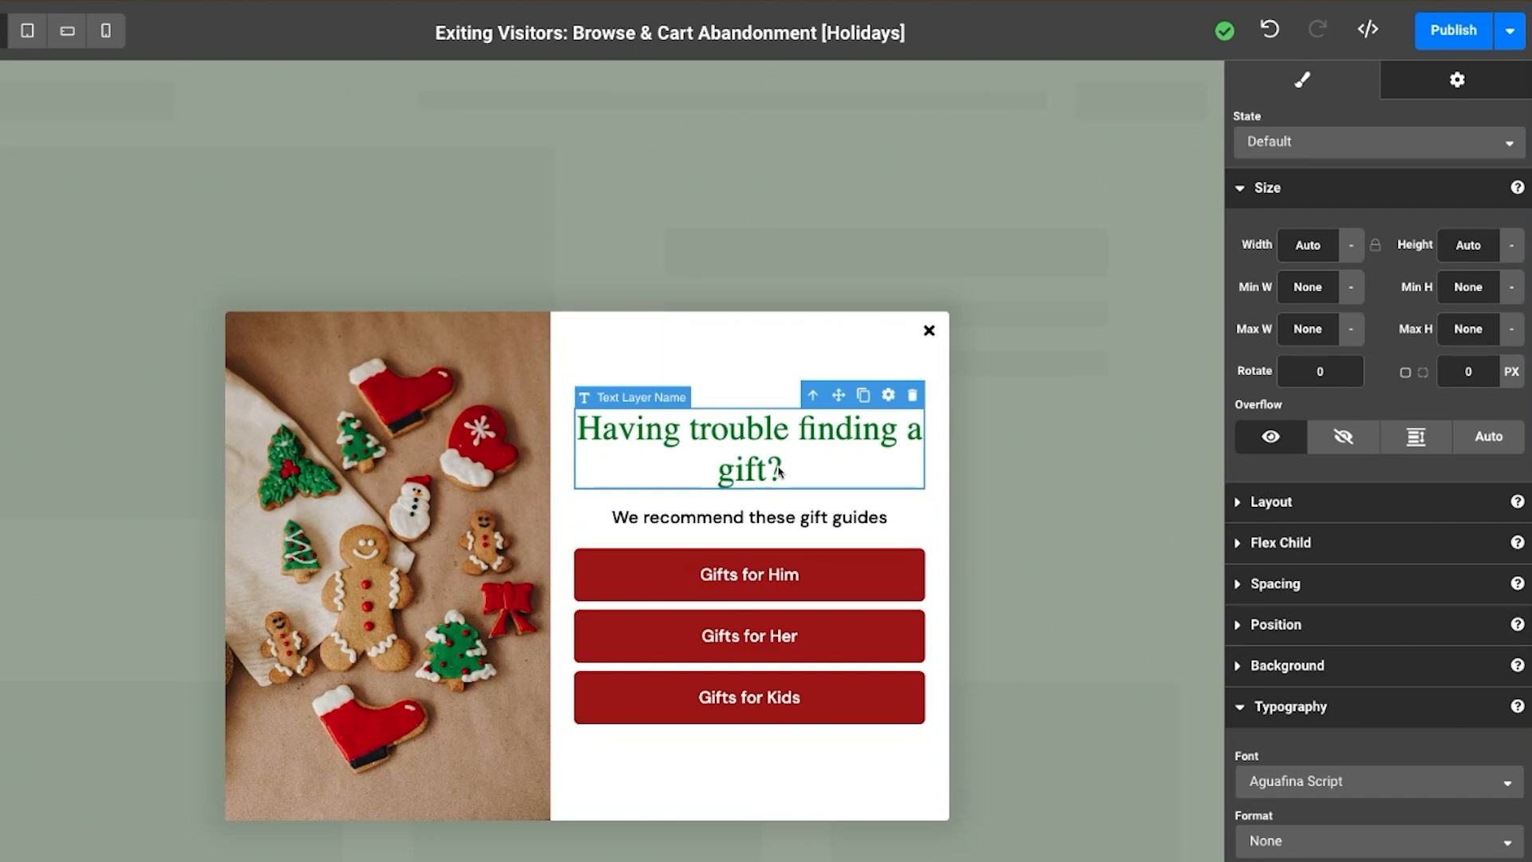
pyautogui.scroll(-5, 1443, 639)
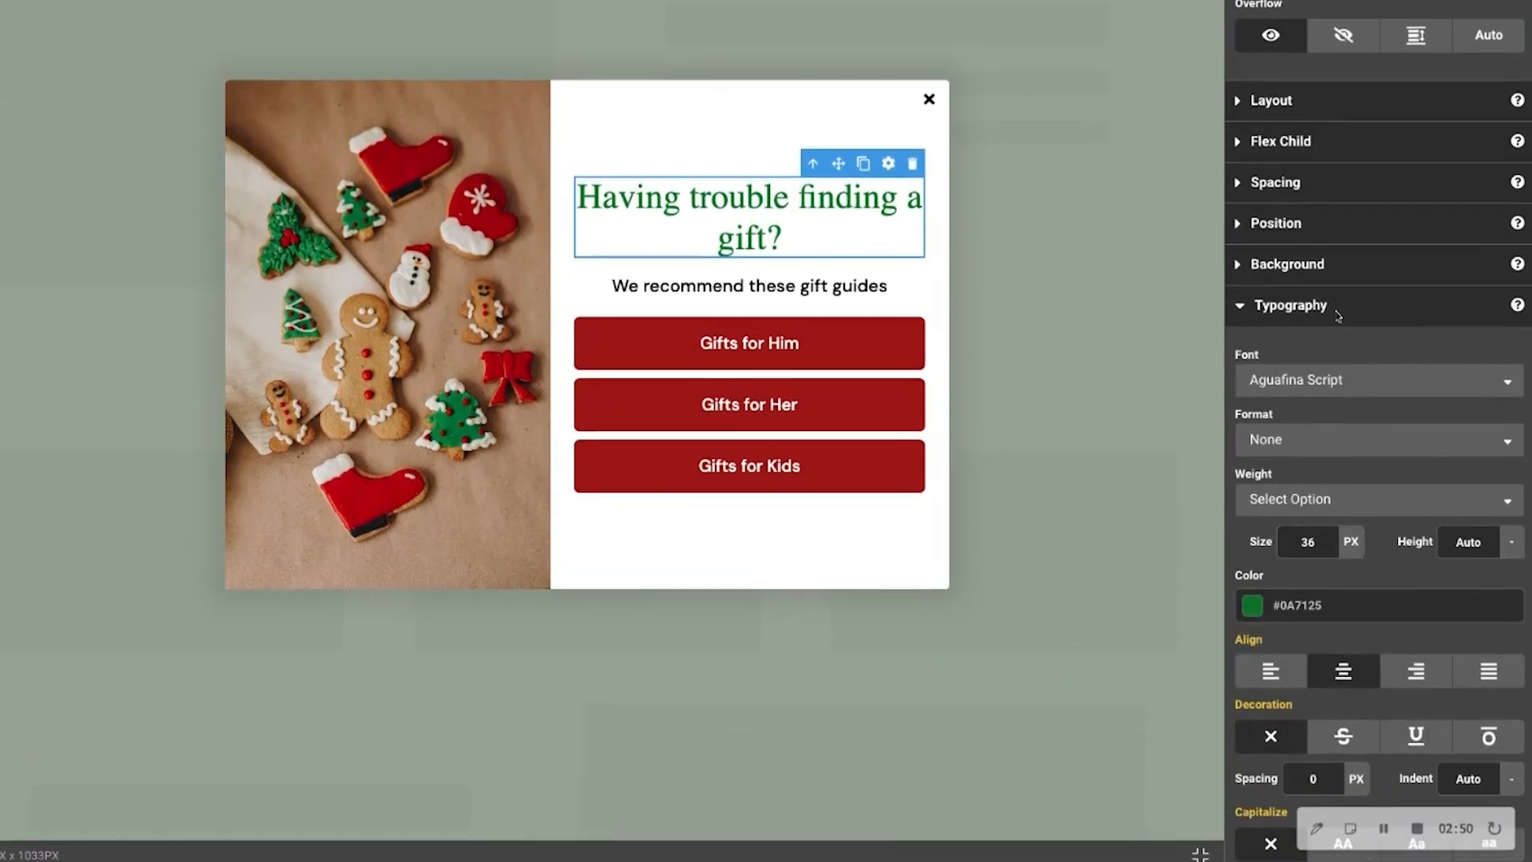
pyautogui.doubleClick(1334, 542)
pyautogui.press('Down')
pyautogui.press('Down')
pyautogui.press('Down')
pyautogui.press('Down')
pyautogui.press('Down')
pyautogui.press('Down')
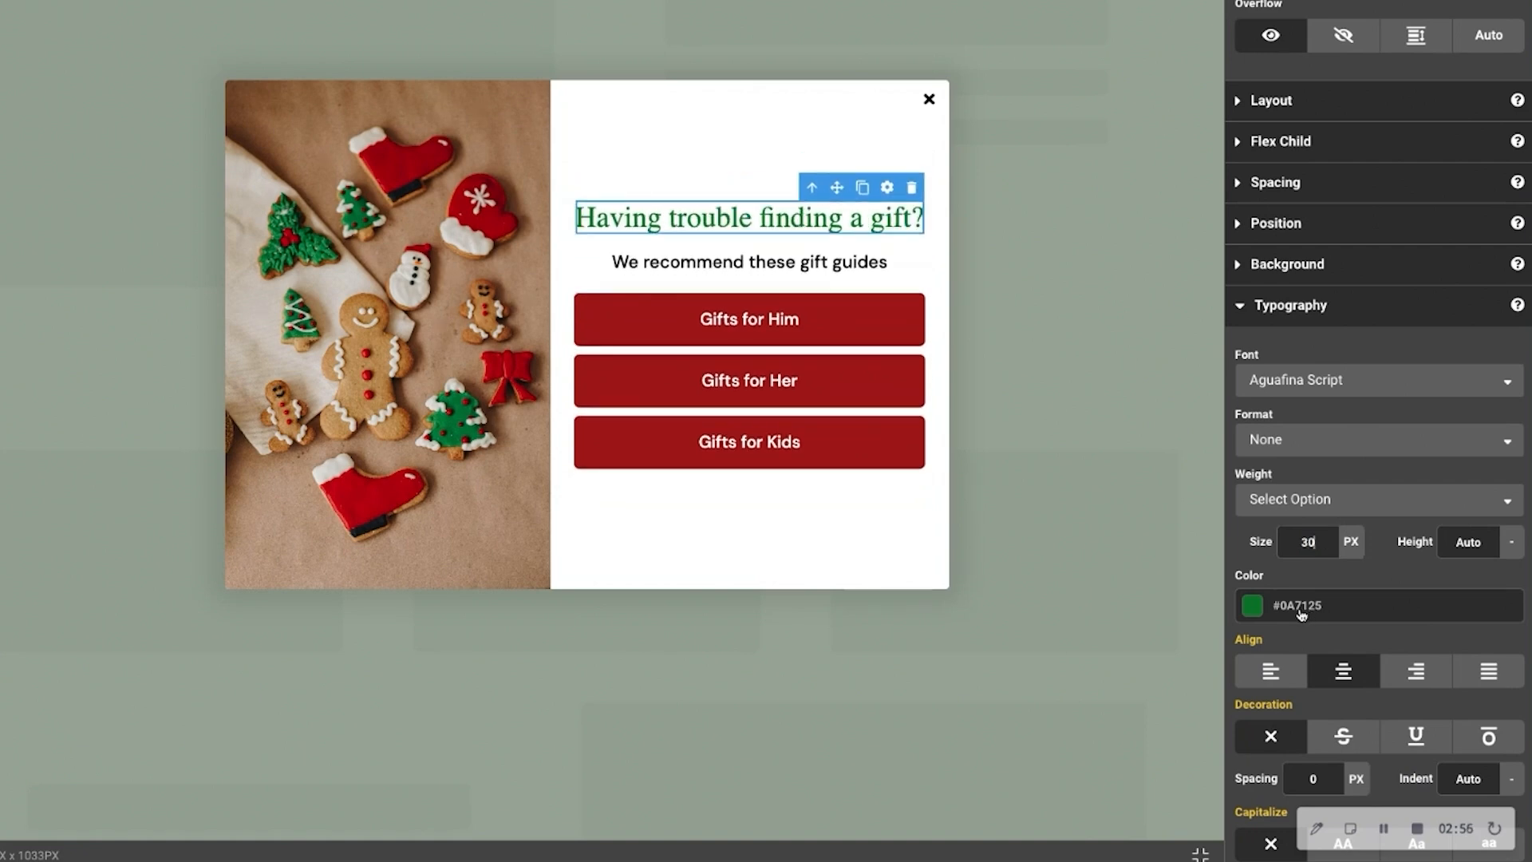
# Recolor the popup's heading with the golden-orange preset swatch and select the content container around the text
pyautogui.click(1254, 608)
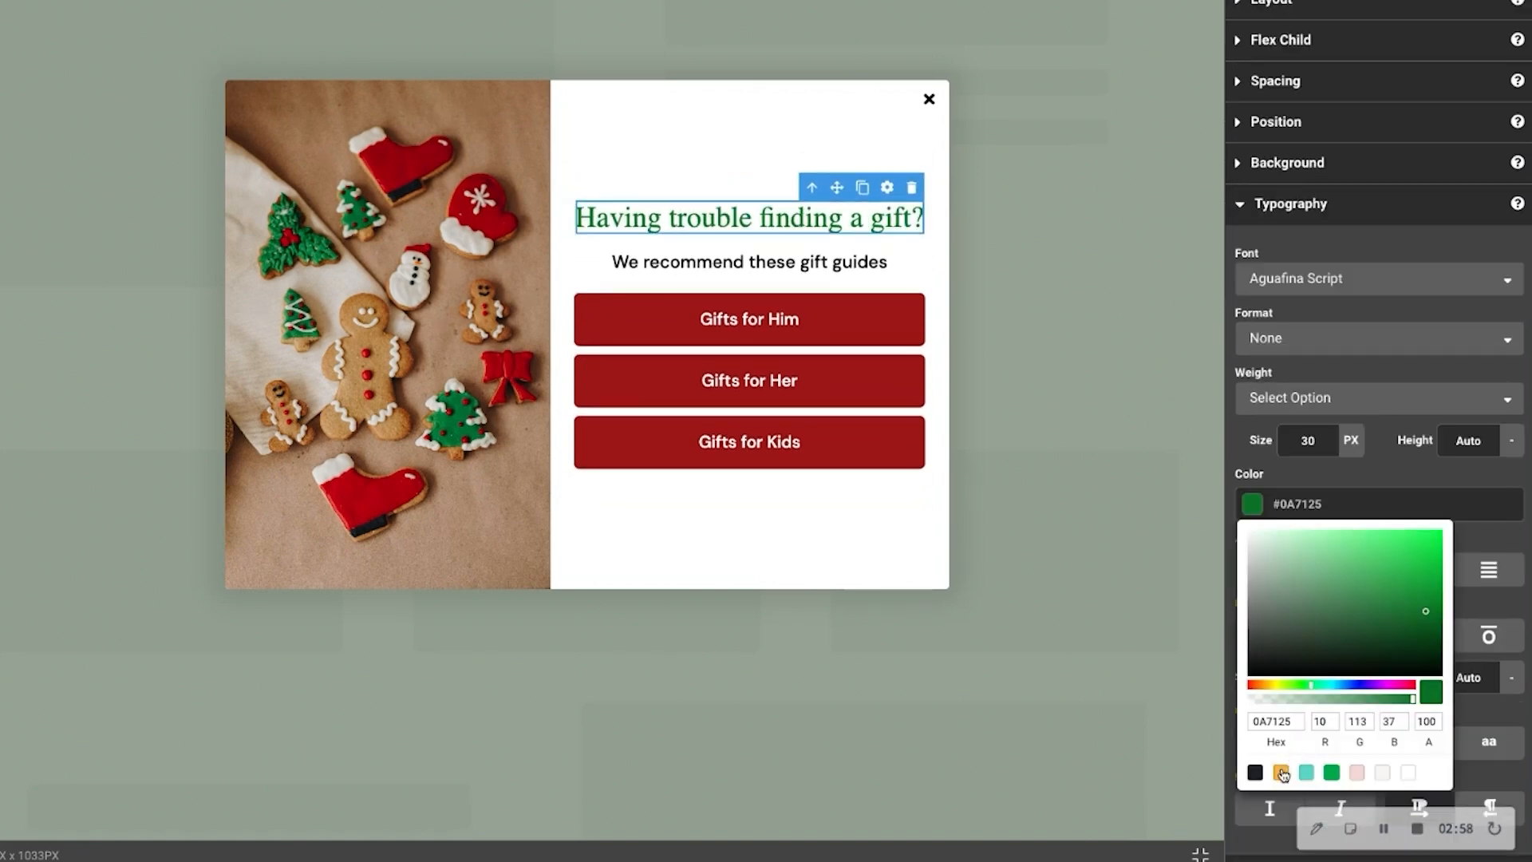
pyautogui.click(1281, 772)
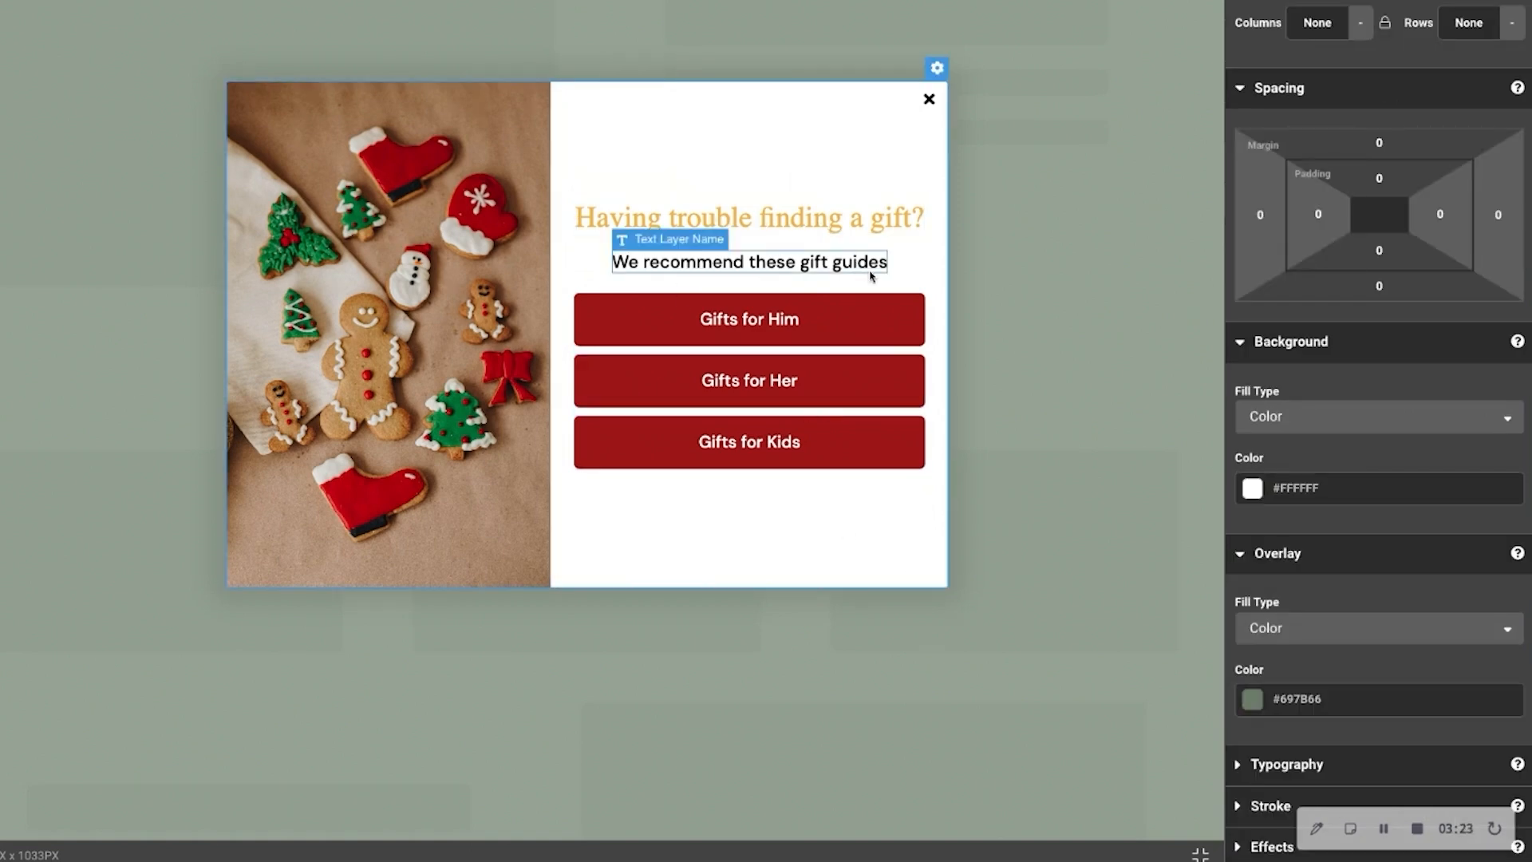
pyautogui.click(938, 278)
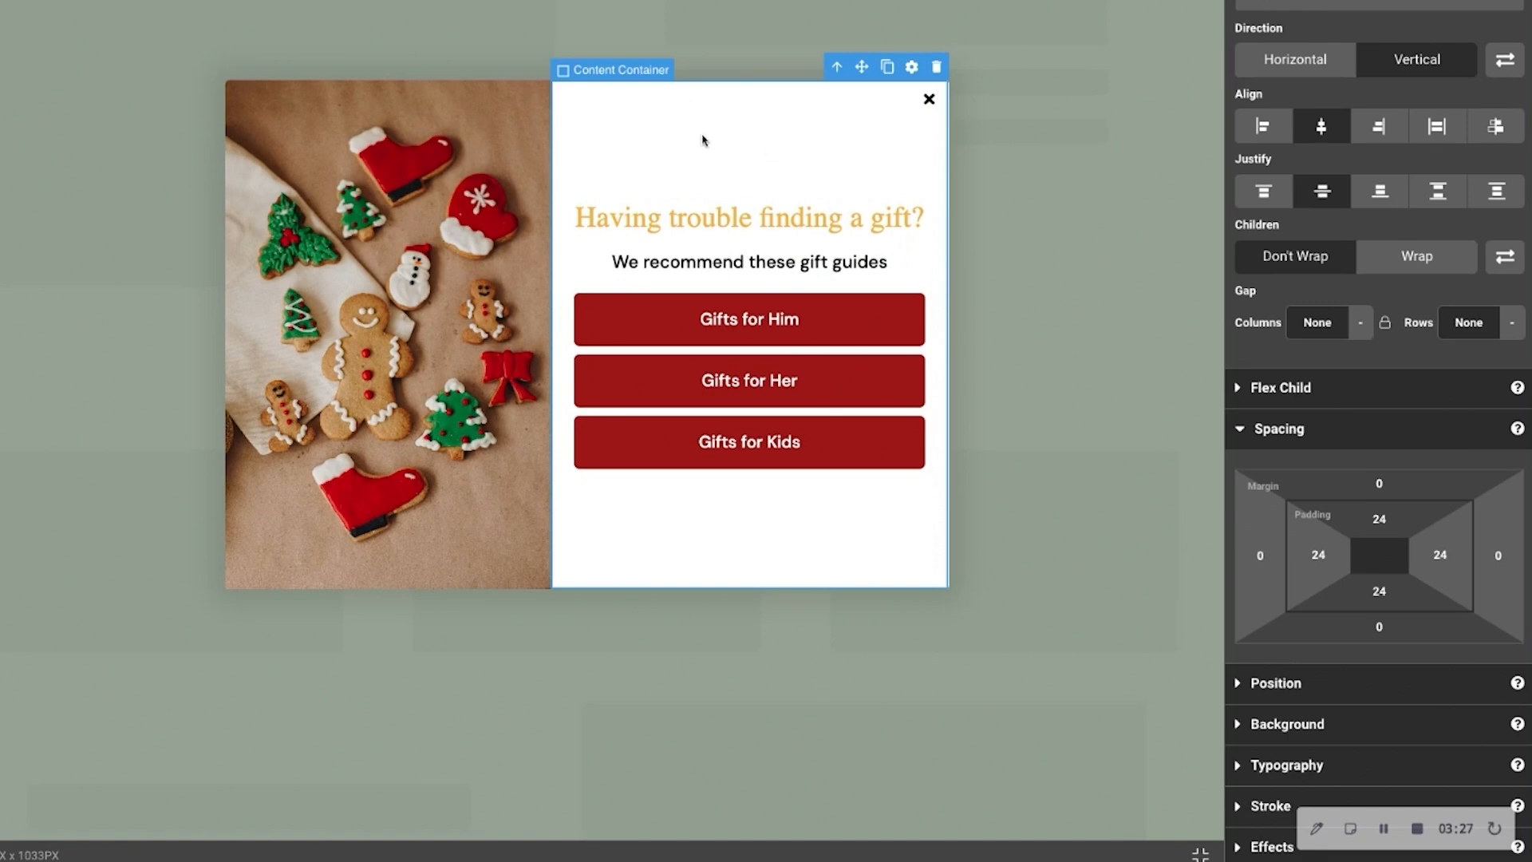
# Set the background color of the popup's outer container to the dark preset swatch, #172327
pyautogui.click(1245, 726)
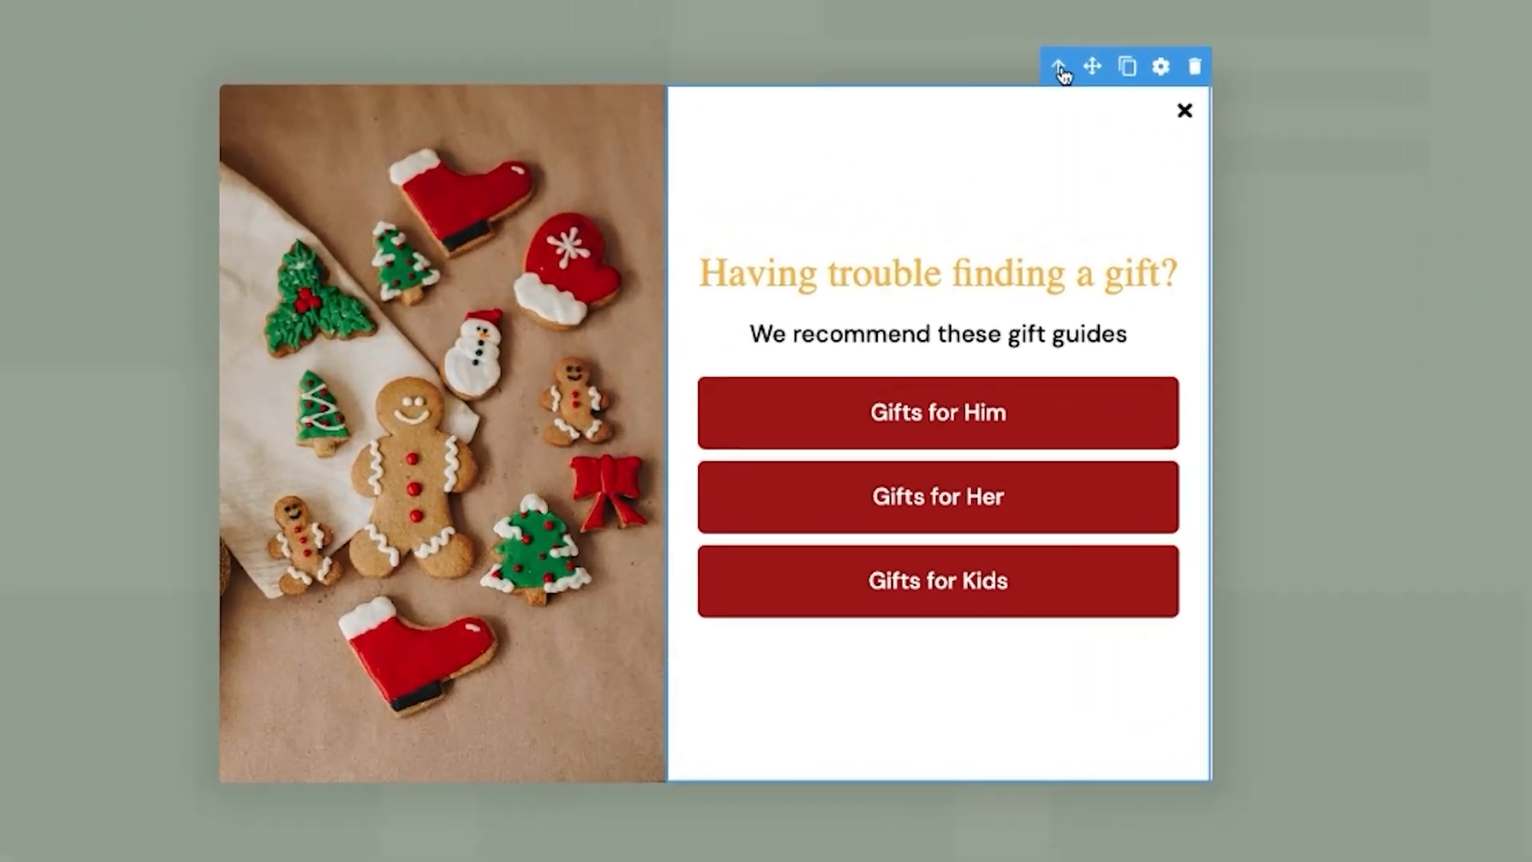
pyautogui.click(1059, 69)
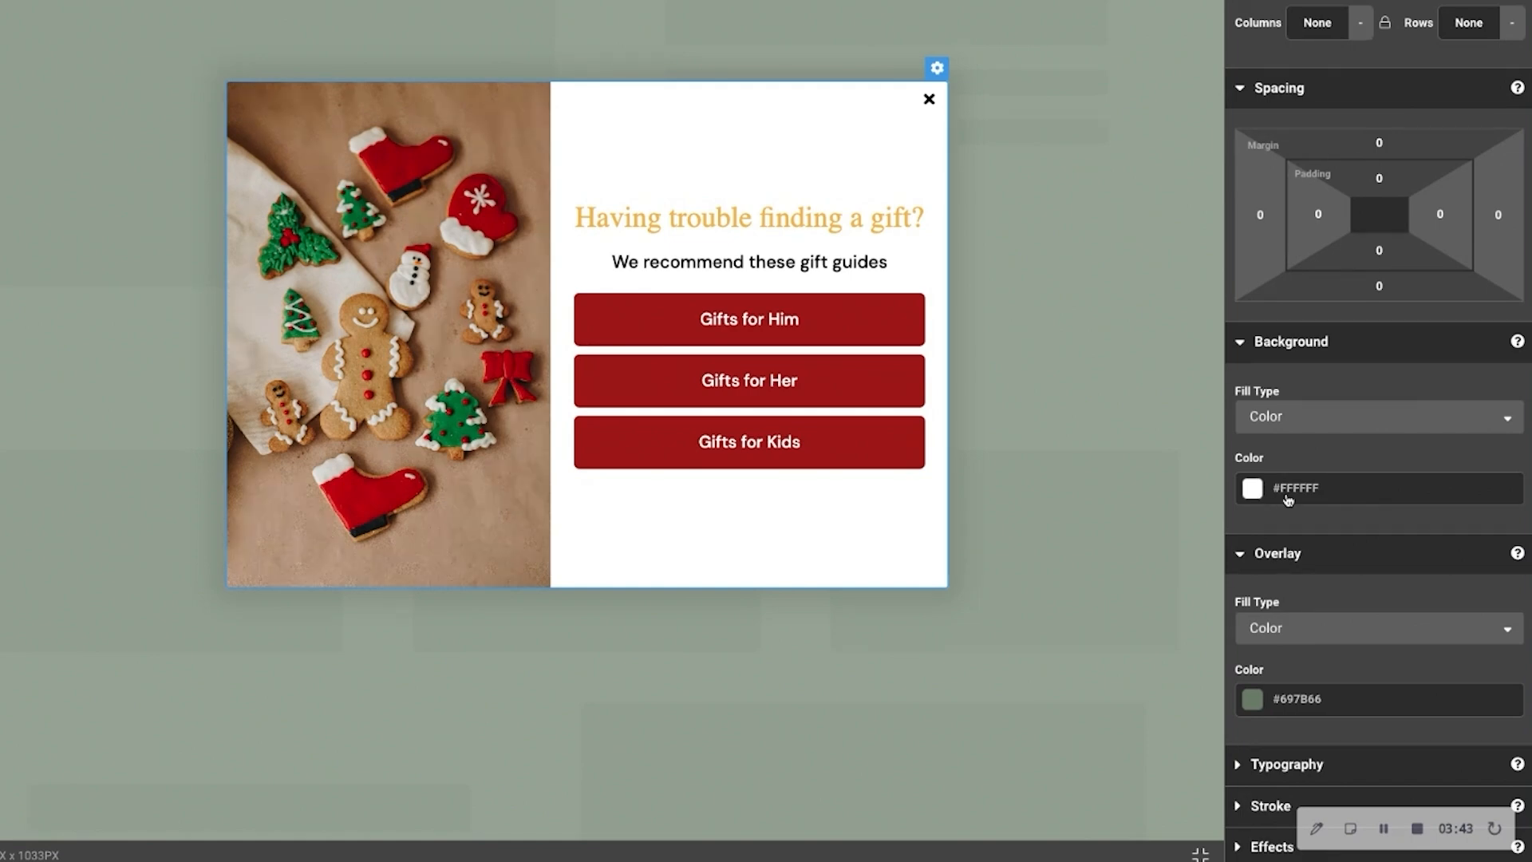
pyautogui.click(1255, 495)
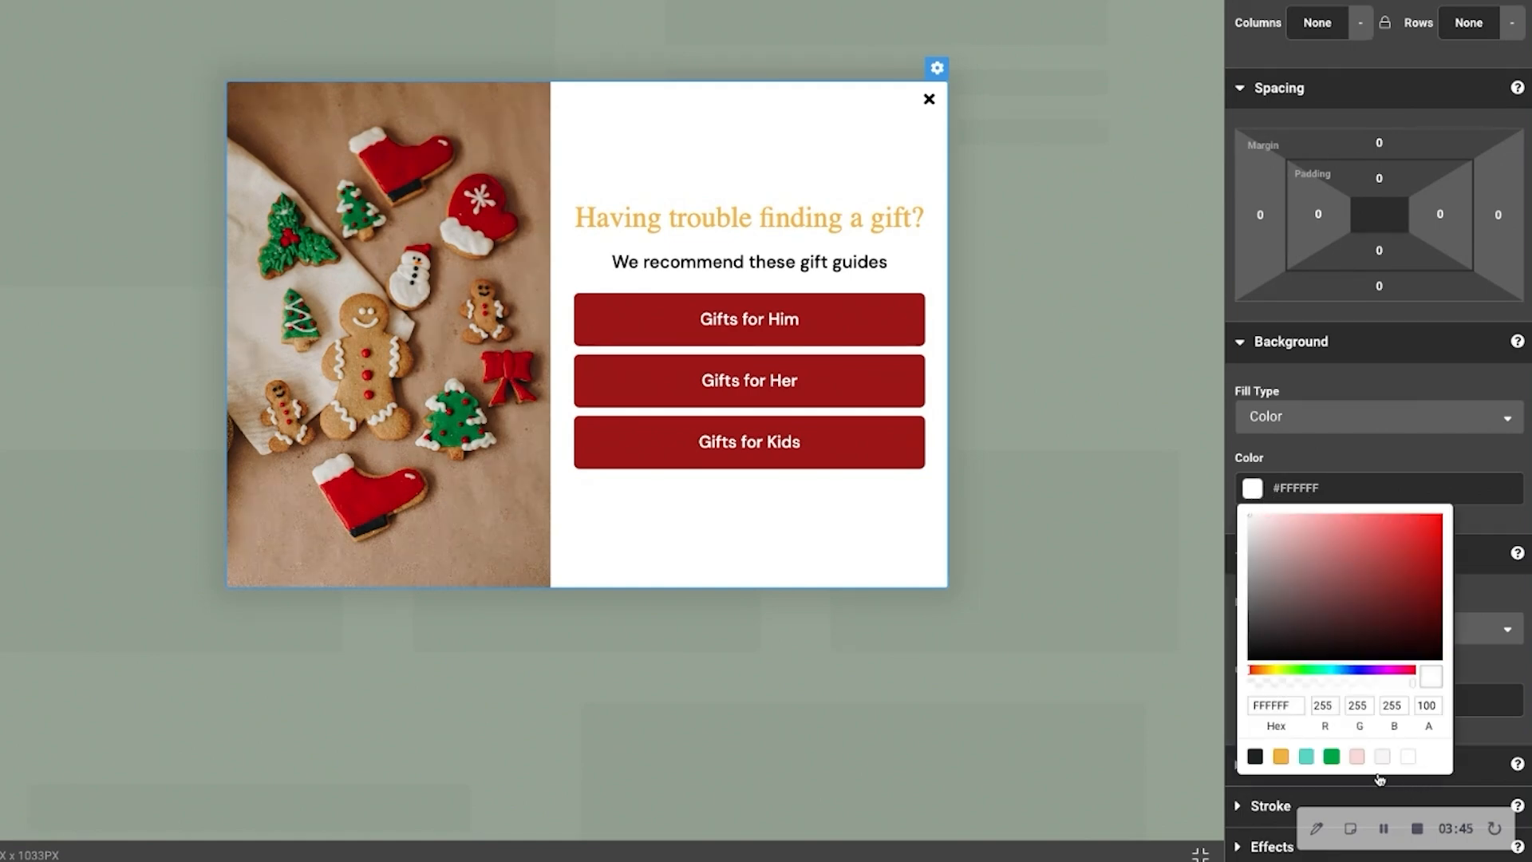
pyautogui.click(1256, 756)
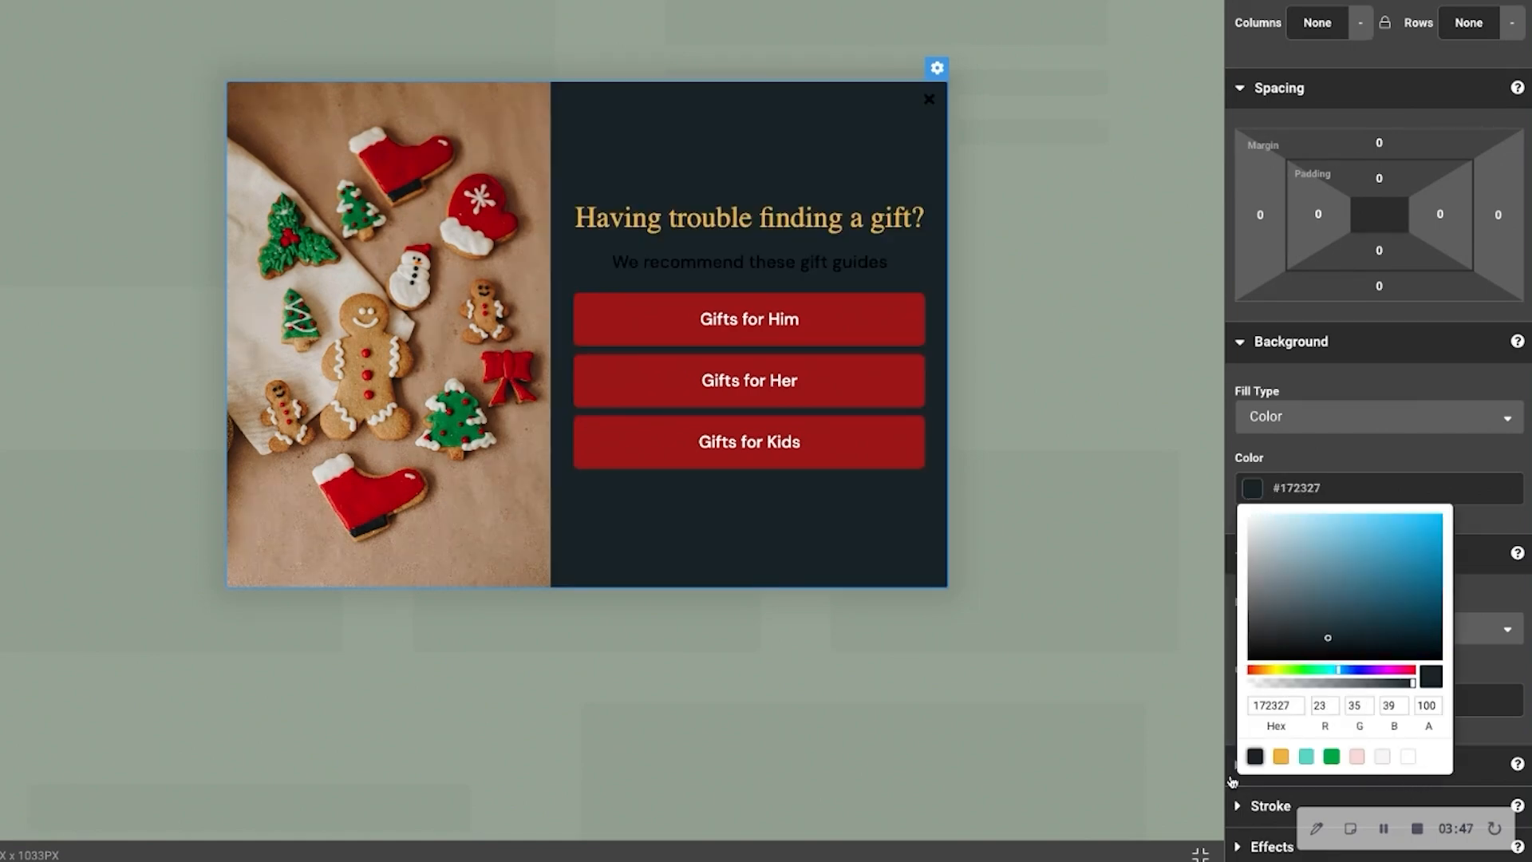
# Recolor the "We recommend these gift guides" text with the golden-orange preset swatch, #F2B344
pyautogui.click(796, 266)
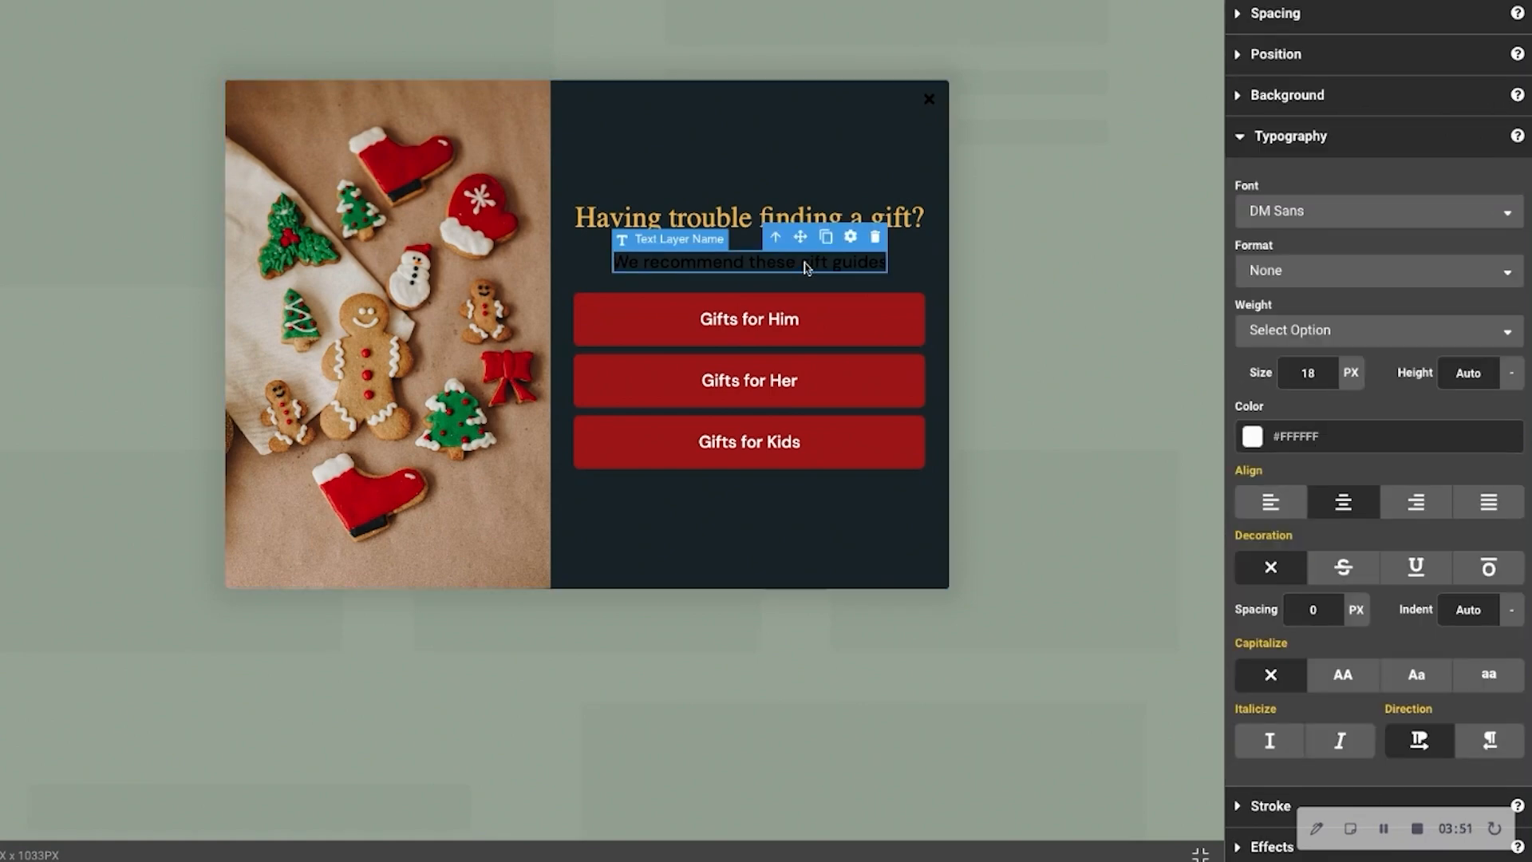
pyautogui.click(1253, 438)
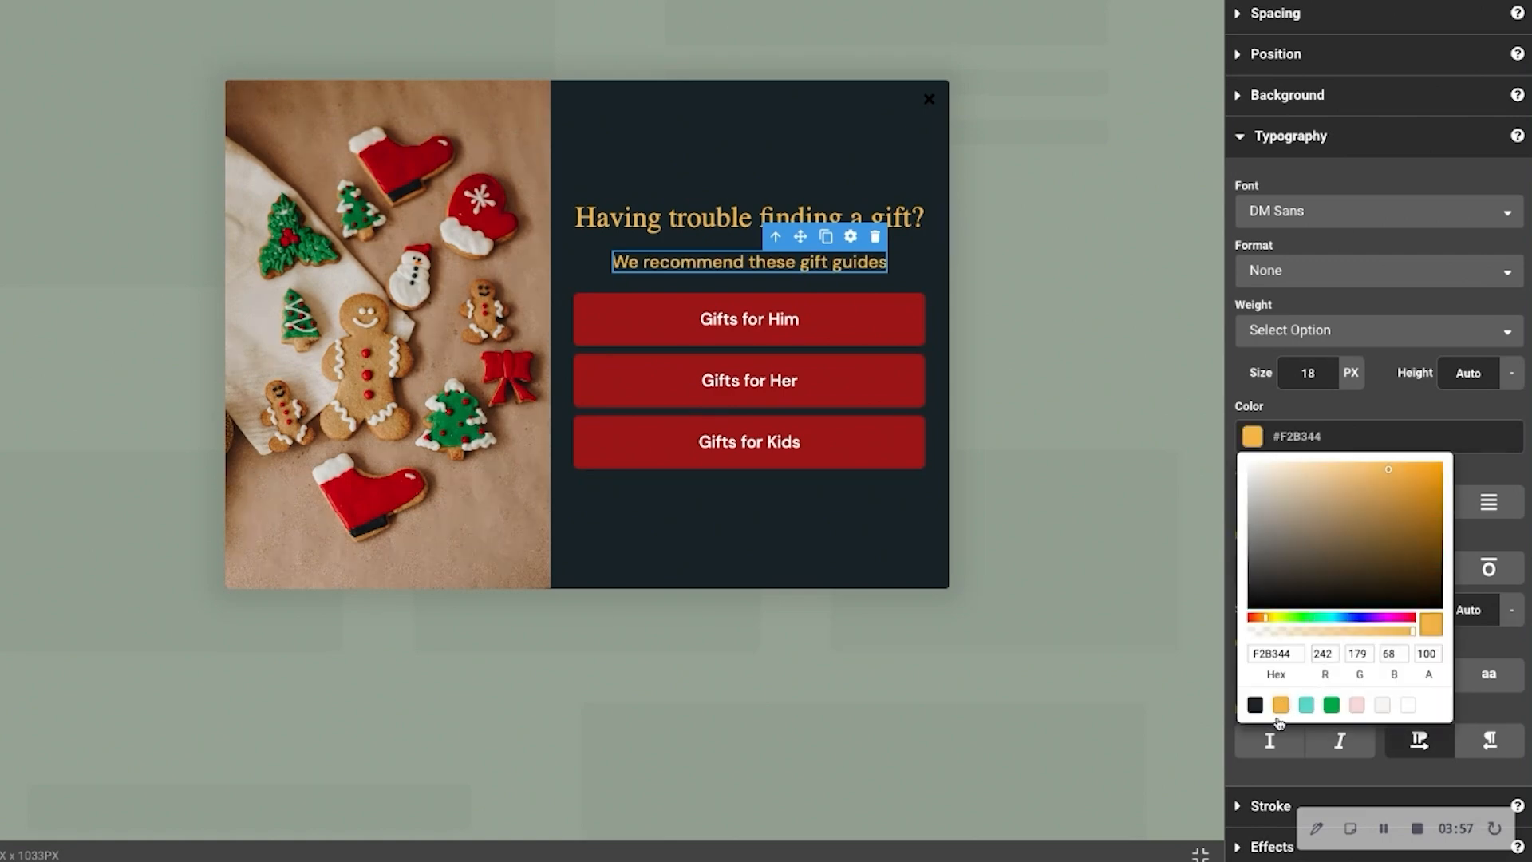
pyautogui.click(883, 543)
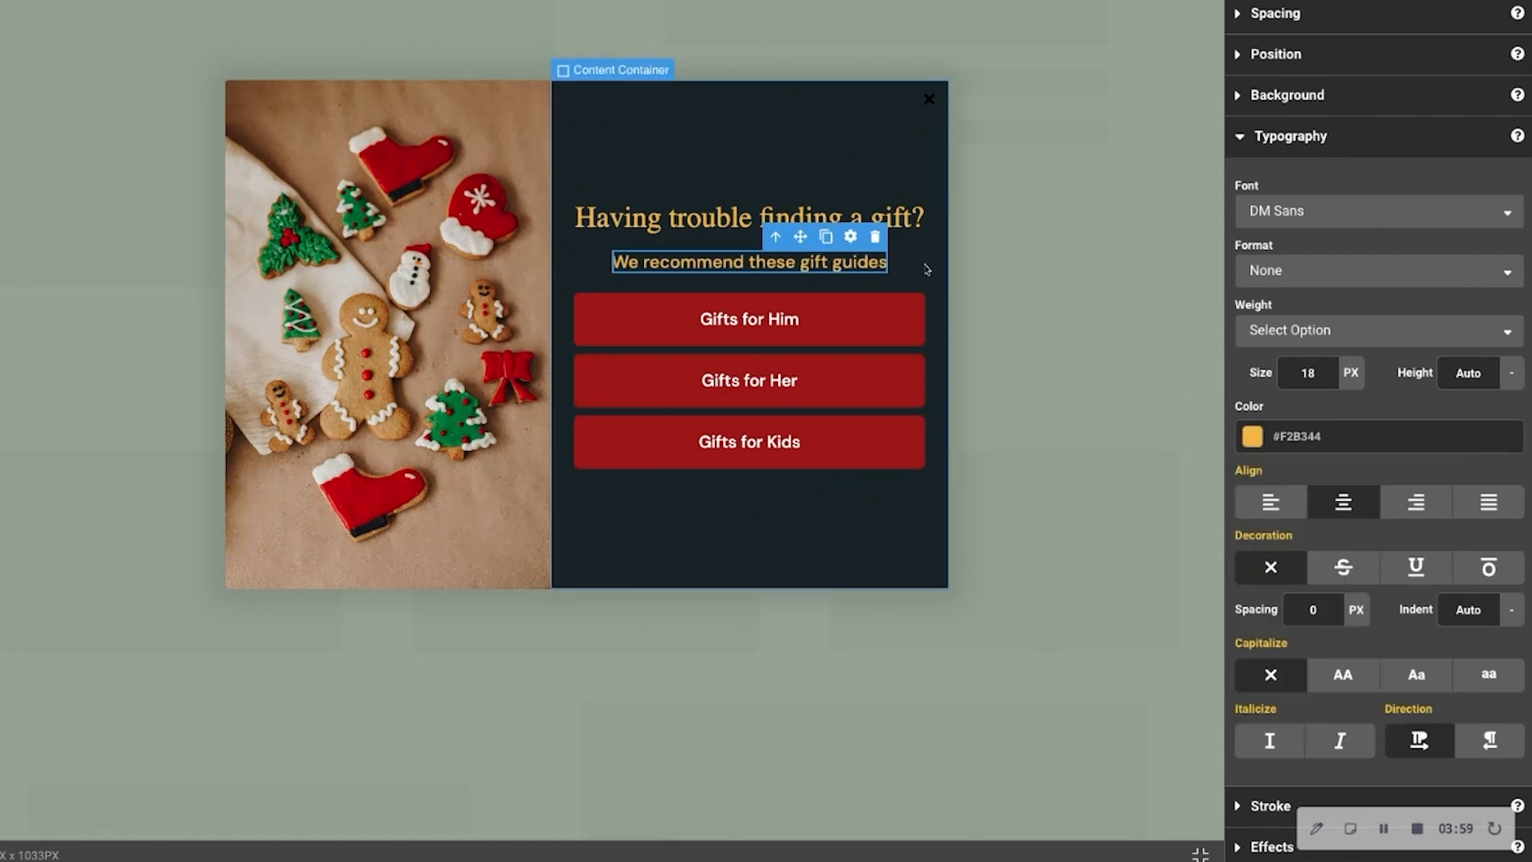
# Change the color of the popup's close X to the white preset swatch, #FFFFFF
pyautogui.click(926, 101)
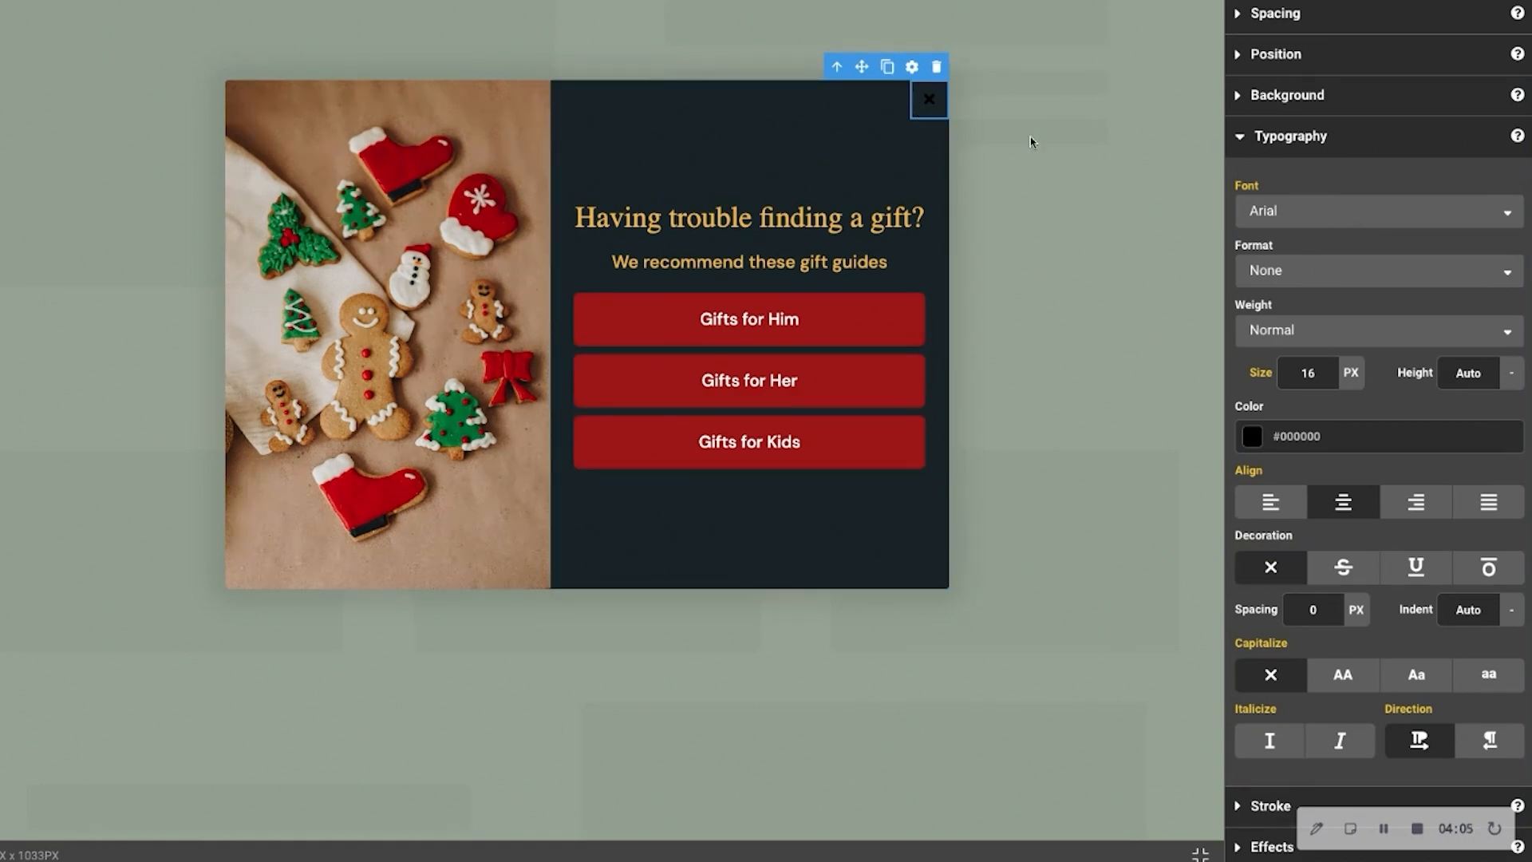
pyautogui.click(1252, 438)
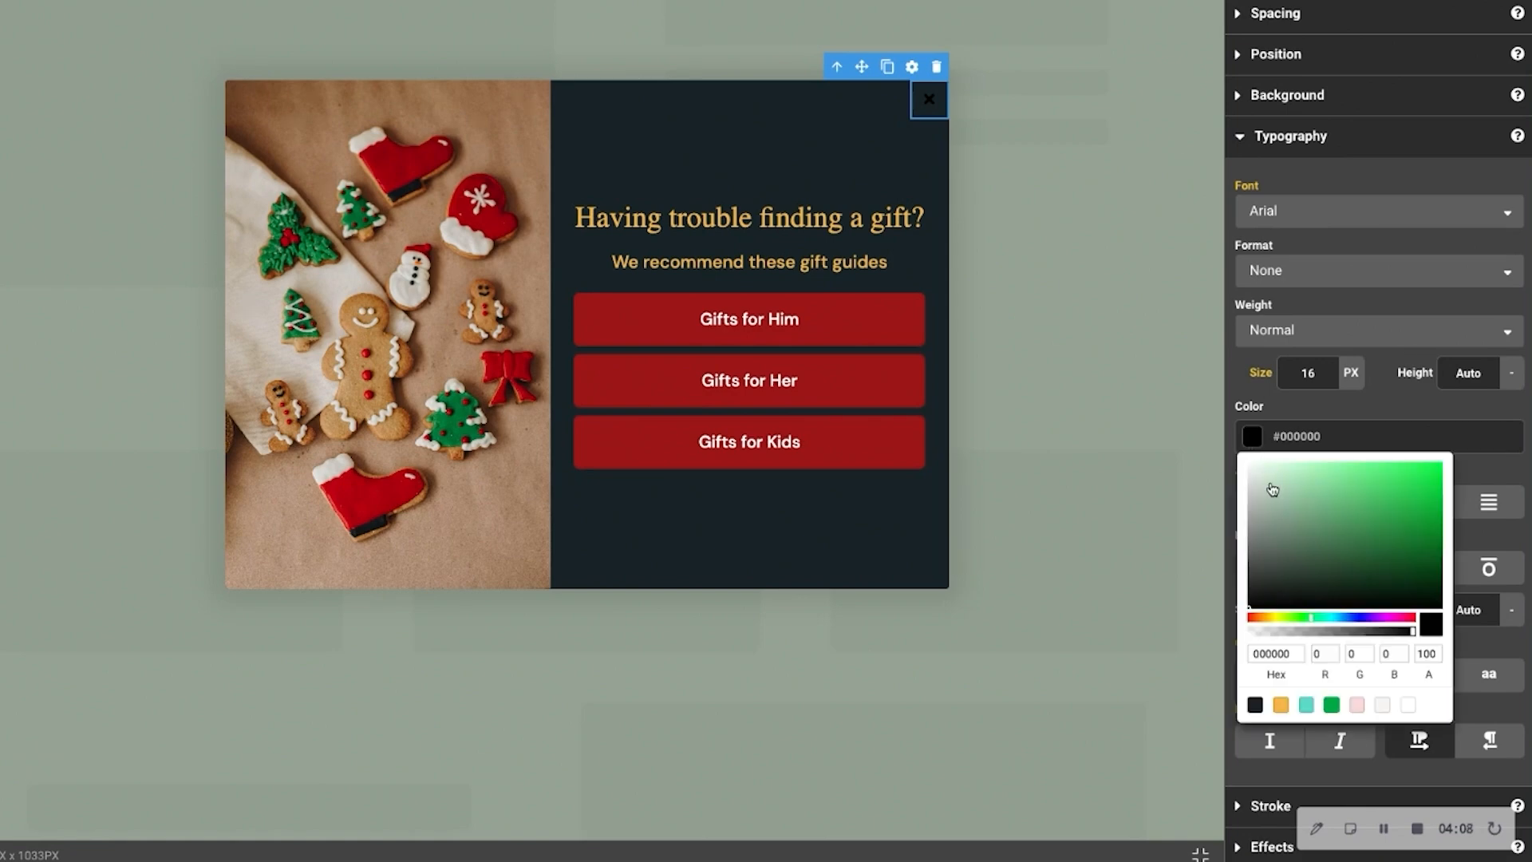
pyautogui.click(1408, 705)
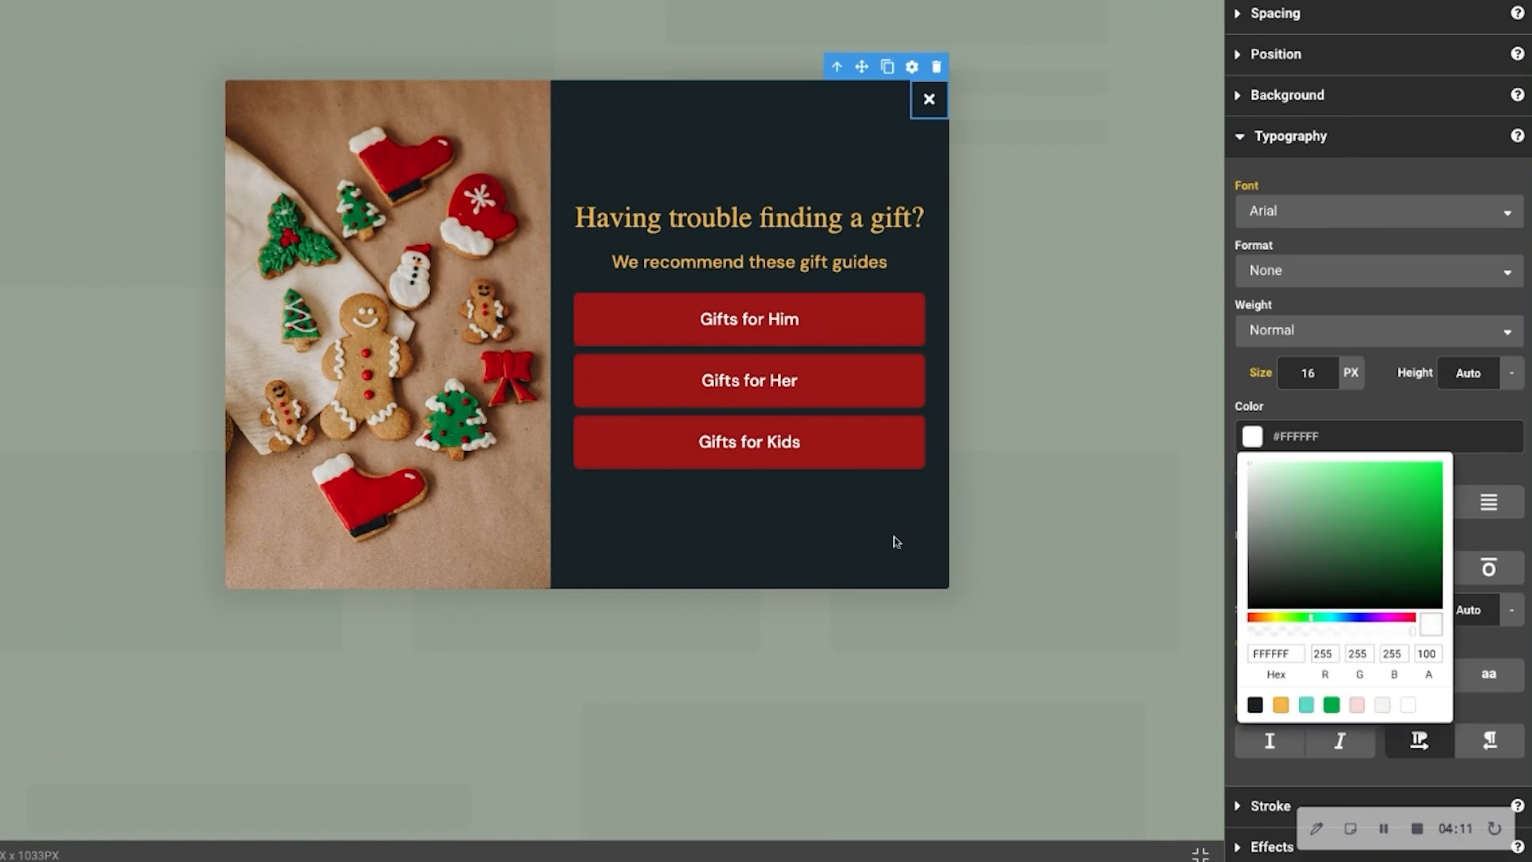
# Set the background of the "Gifts for Him" button to the green preset swatch, #00AA45
pyautogui.click(874, 324)
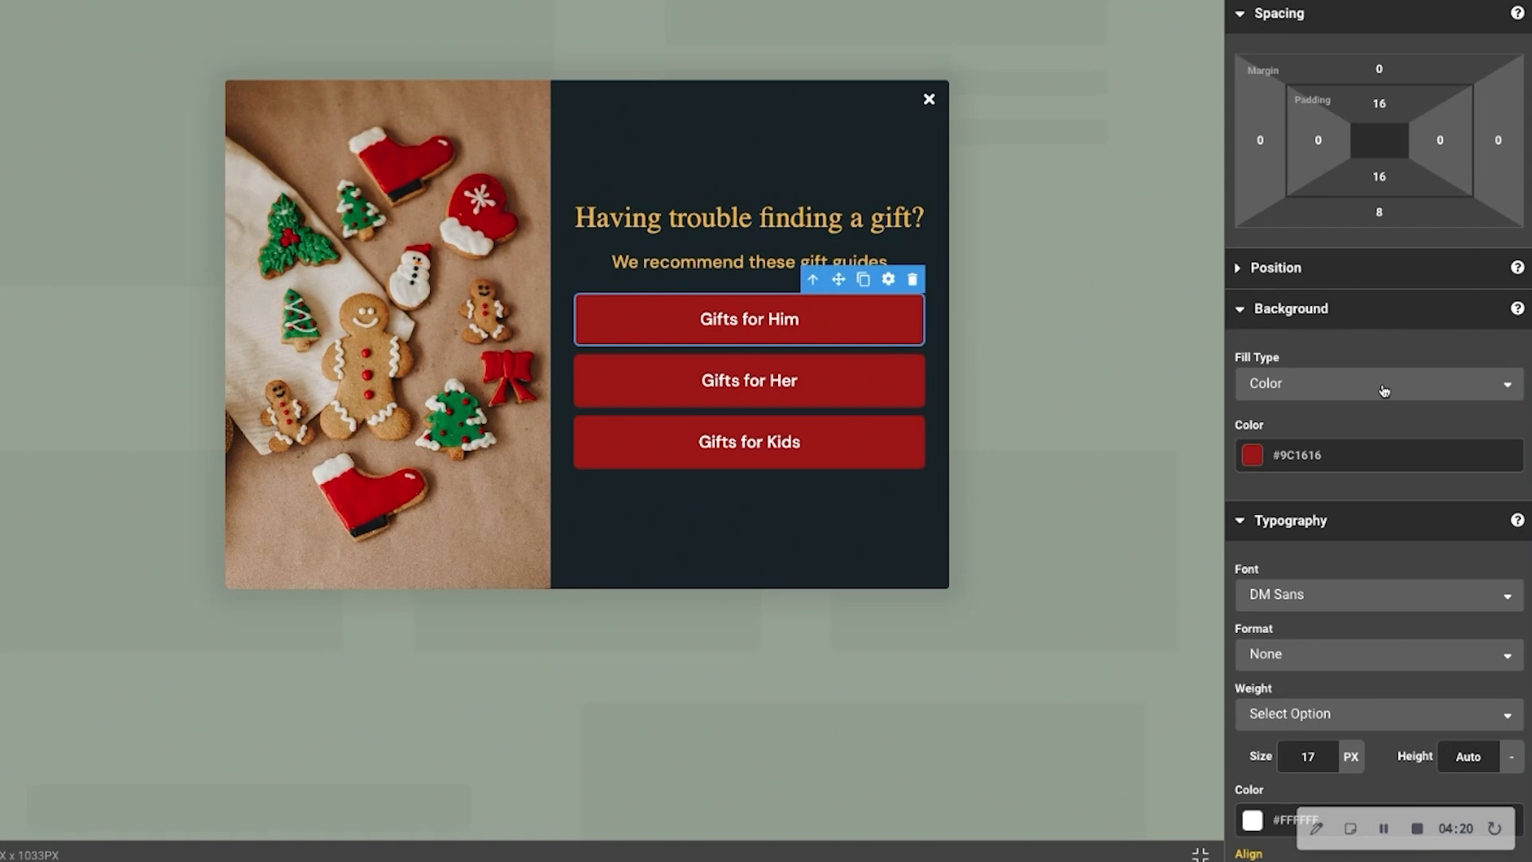
pyautogui.click(1256, 457)
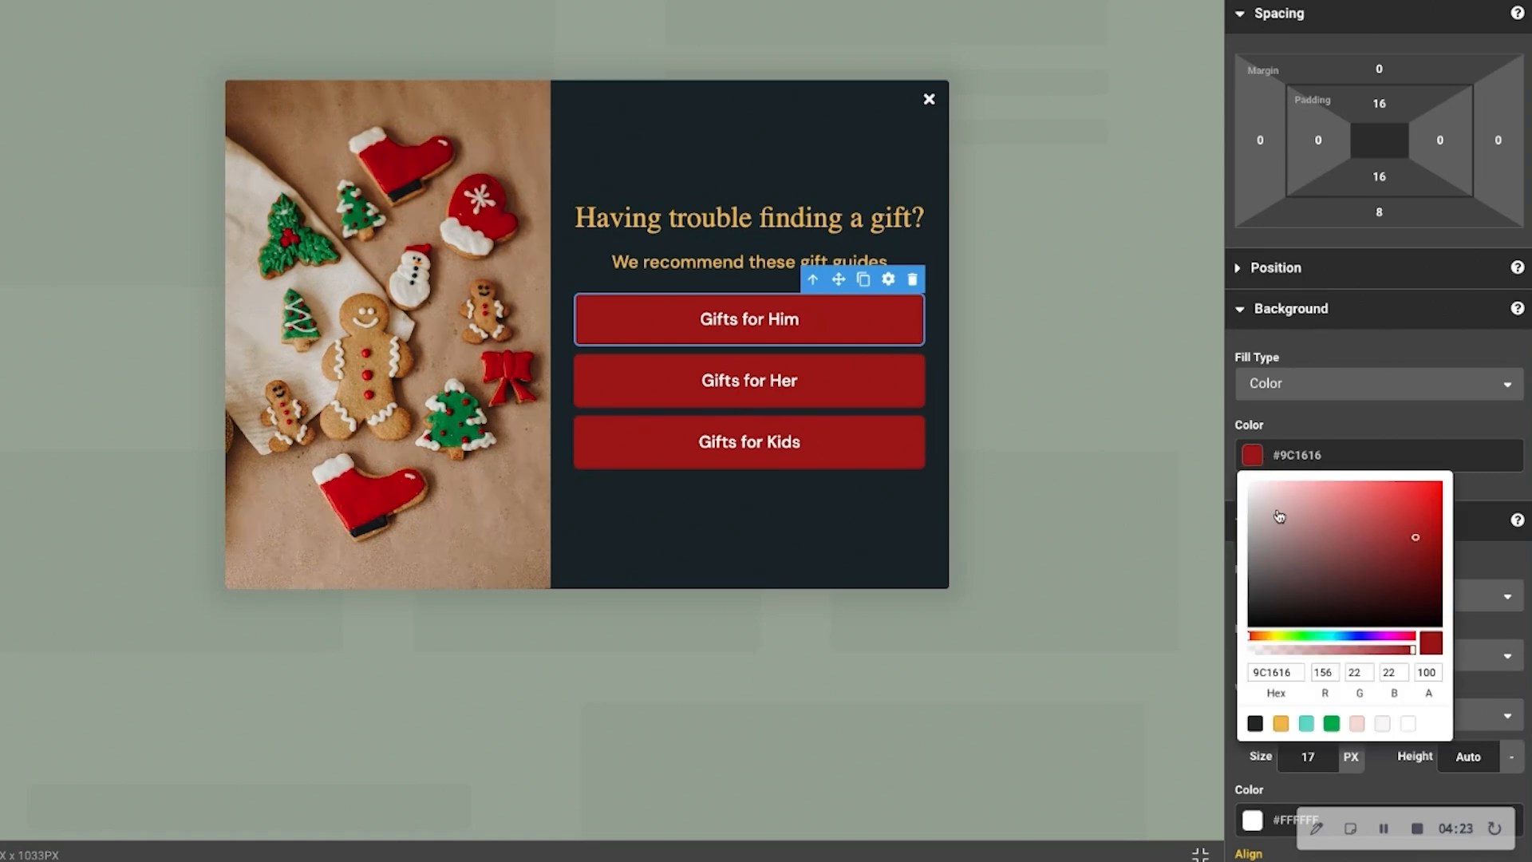
pyautogui.click(1332, 723)
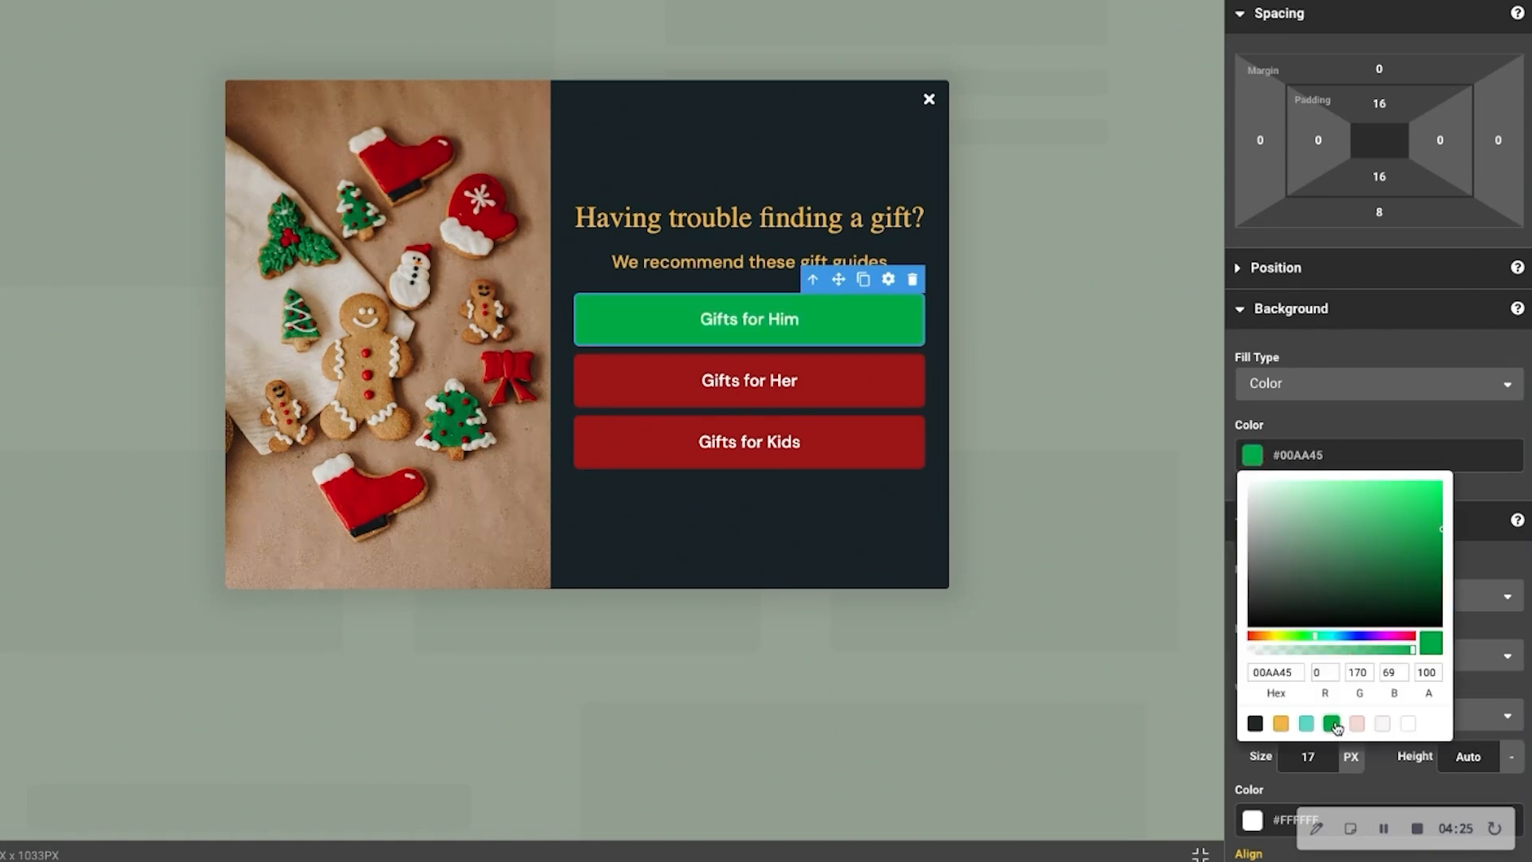
# Select all three gift guide buttons together and set their background to the green preset swatch, #00AA45
pyautogui.click(891, 394)
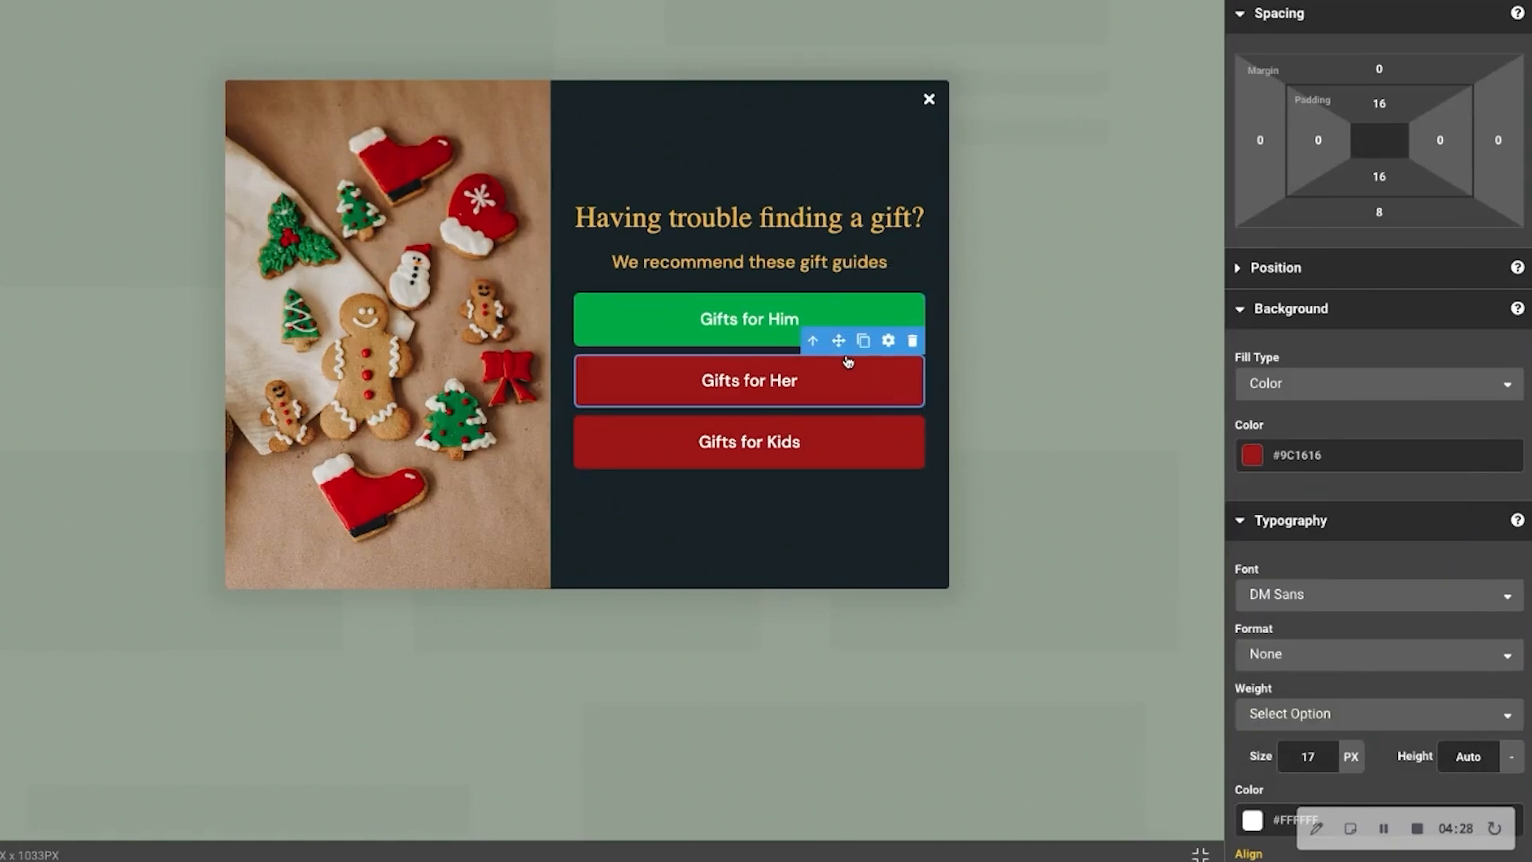
pyautogui.click(706, 320)
pyautogui.click(680, 372)
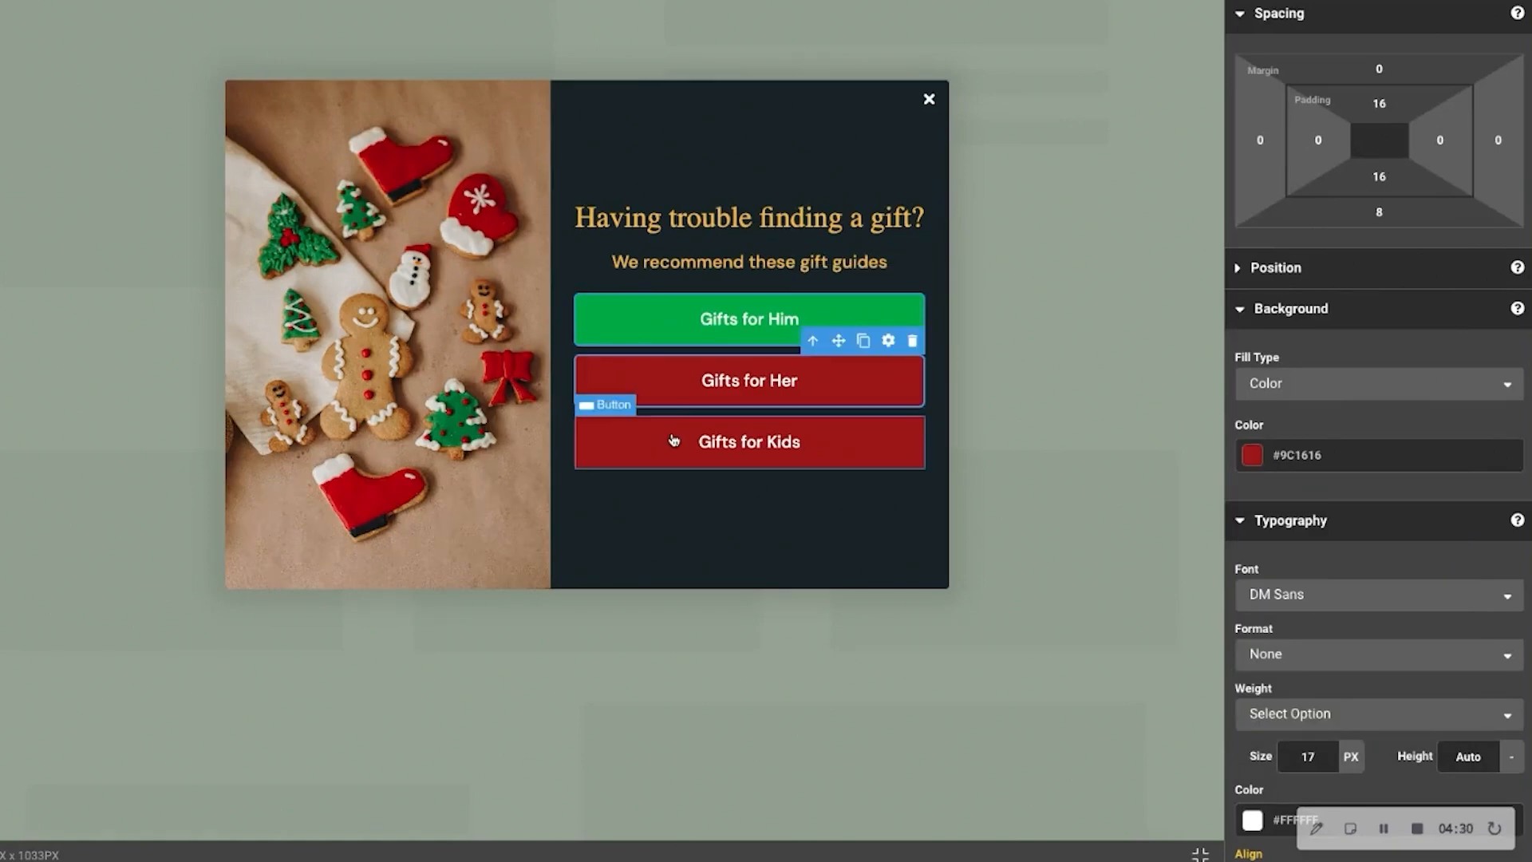
pyautogui.click(675, 446)
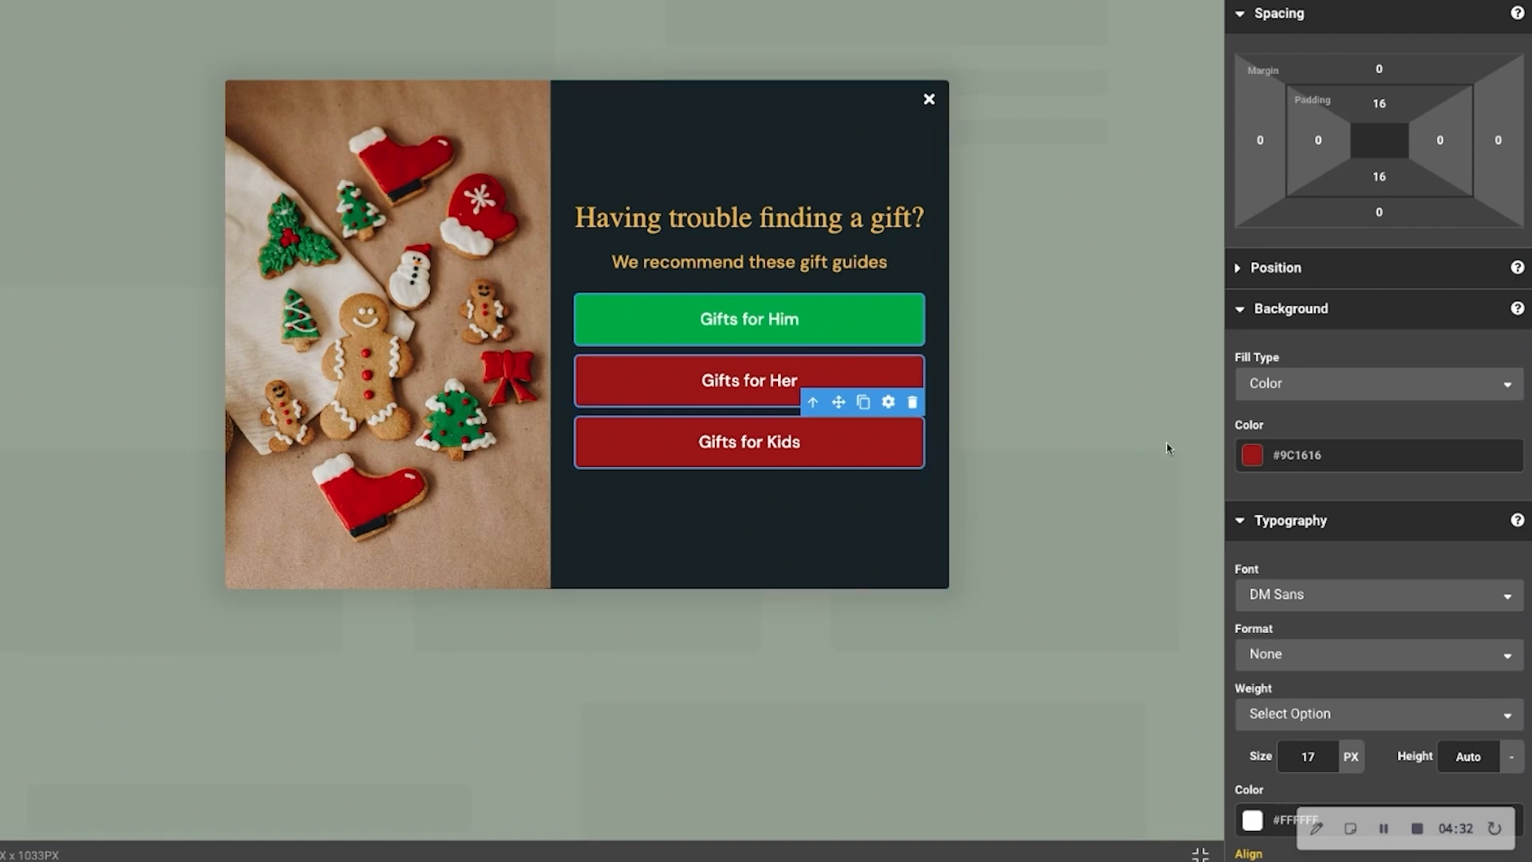
pyautogui.click(1253, 456)
pyautogui.click(1331, 723)
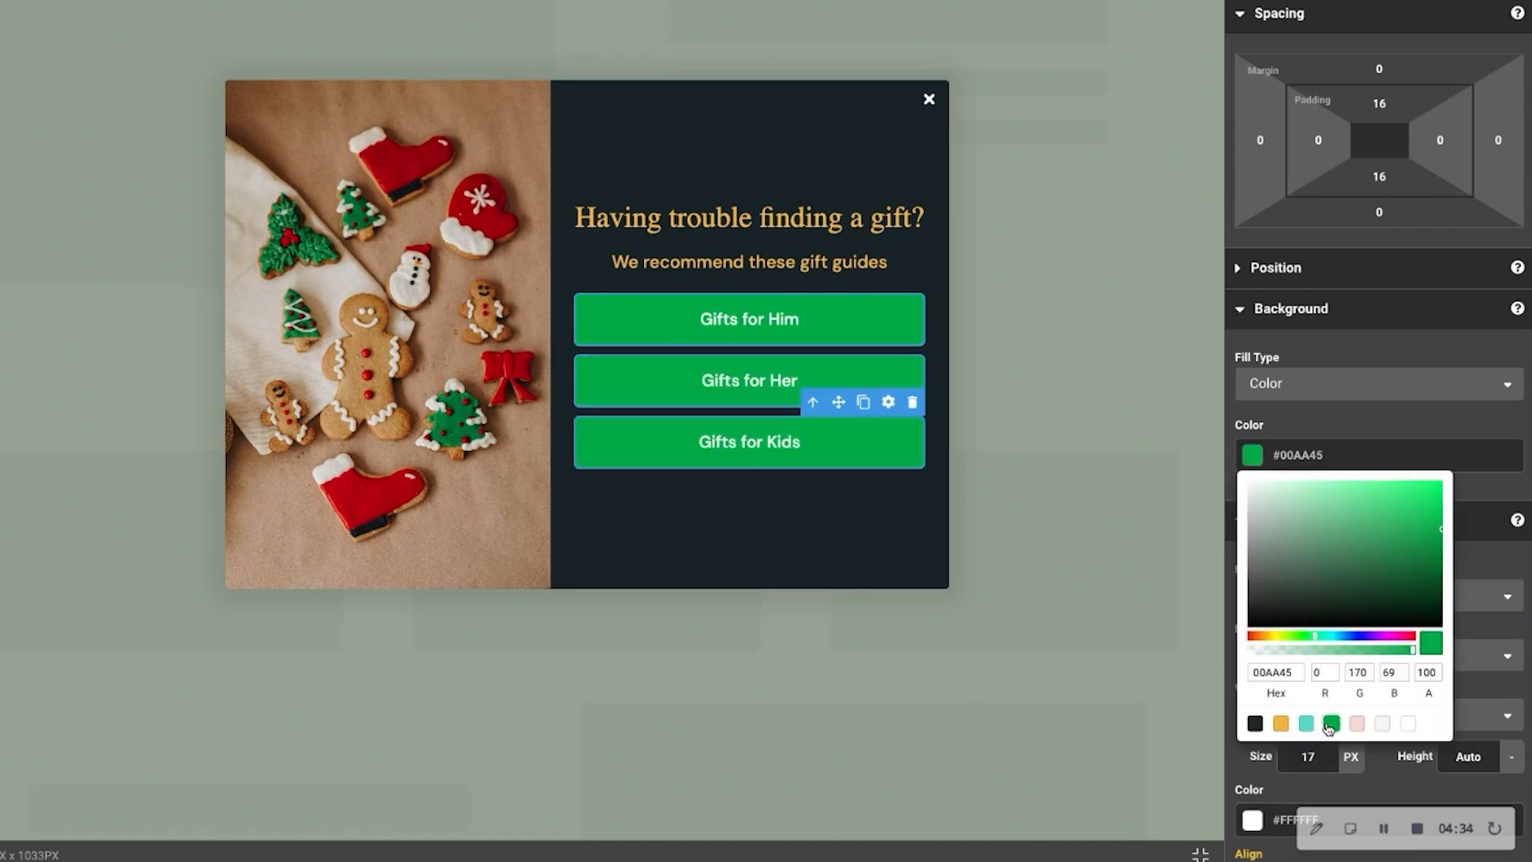
pyautogui.click(1376, 423)
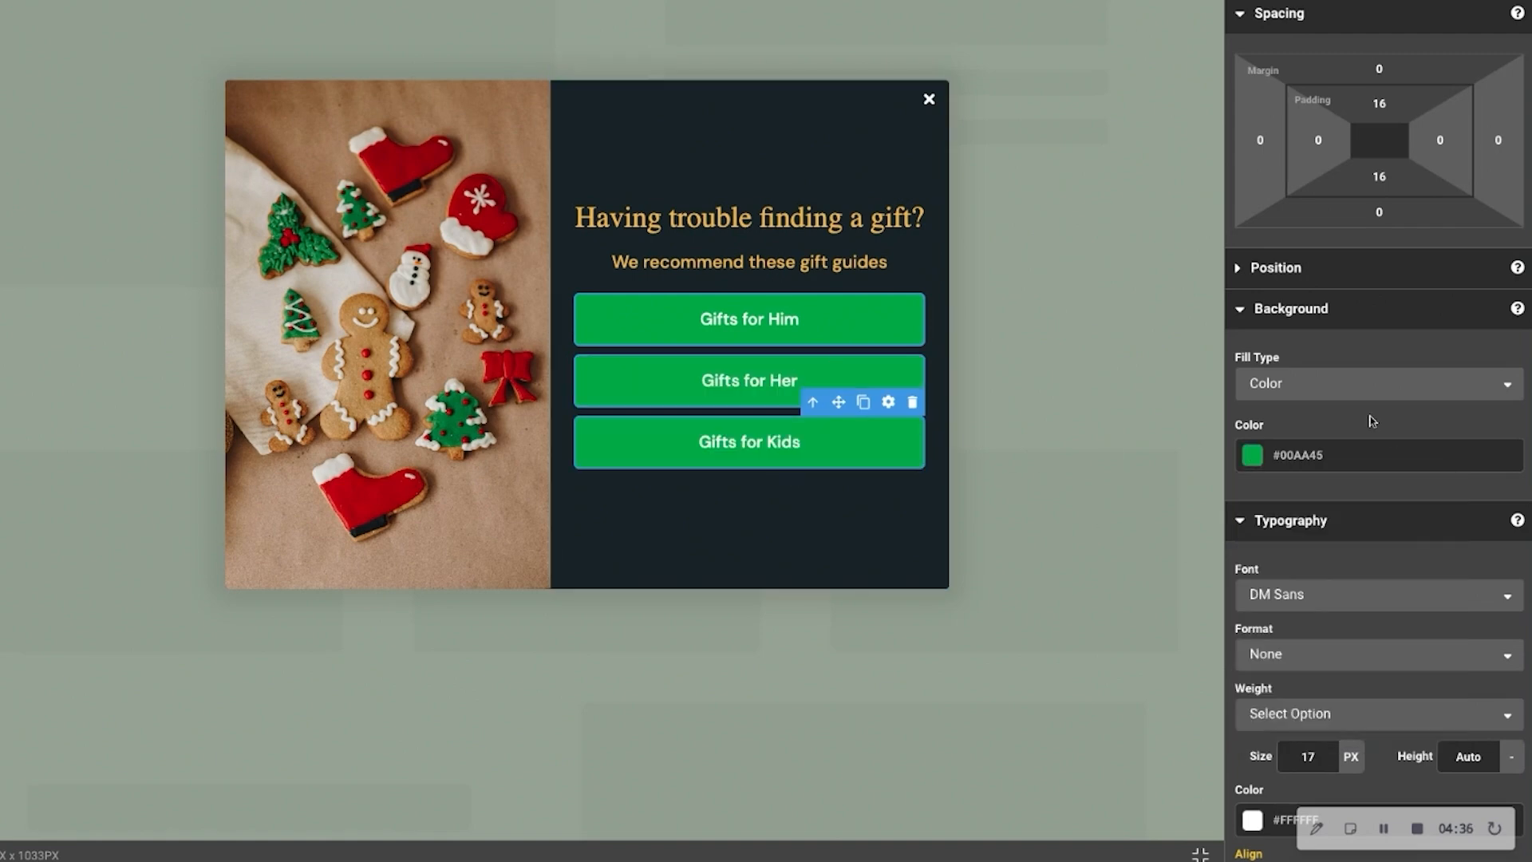
# Set the text color of the three selected buttons to the dark preset swatch, #172327, and select the content container
pyautogui.scroll(-2, 1287, 549)
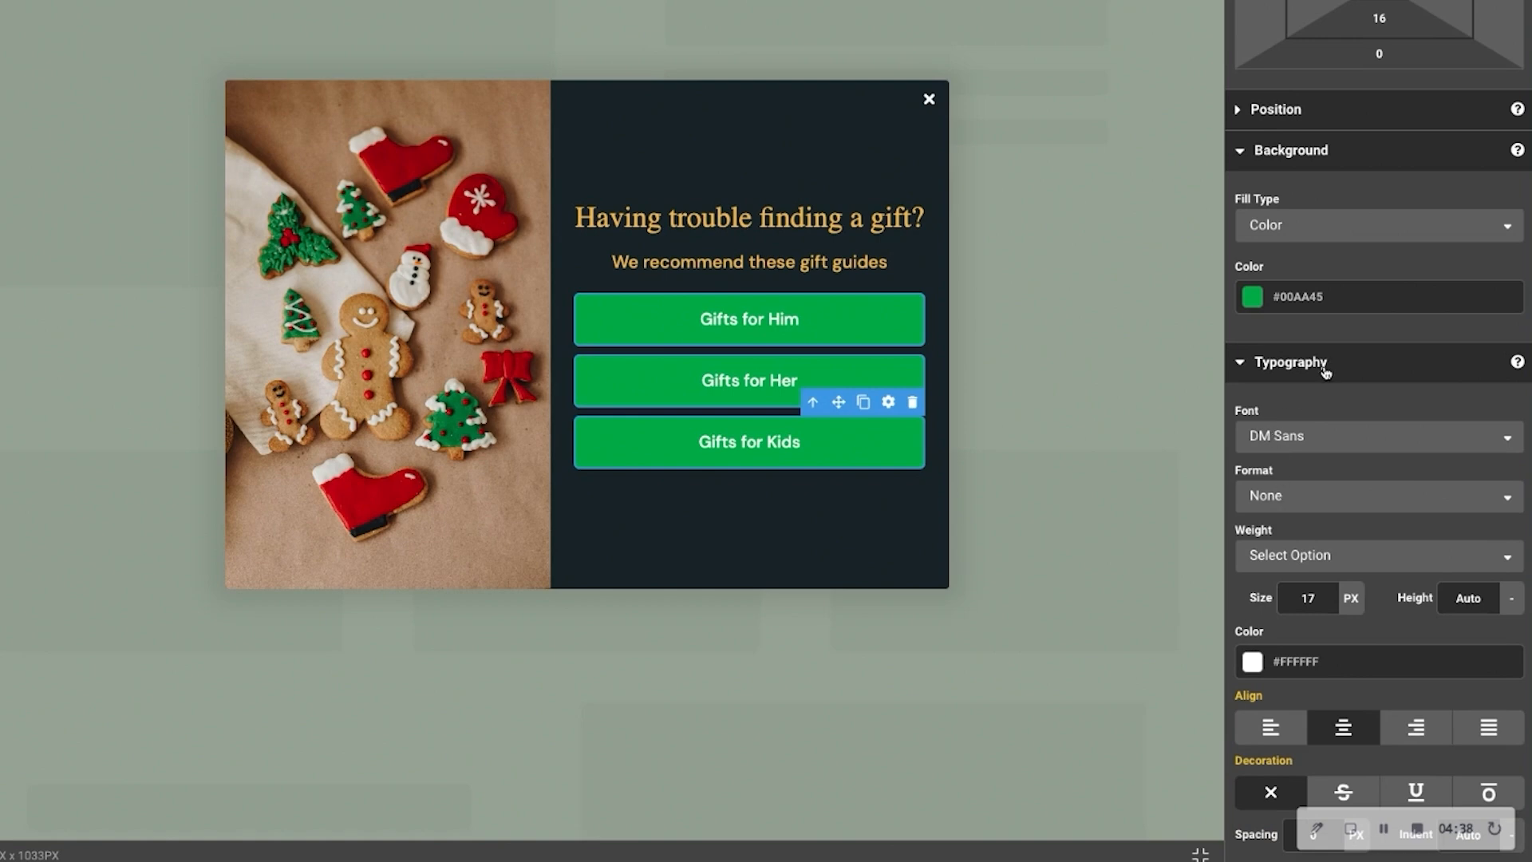
pyautogui.click(1257, 668)
pyautogui.scroll(-1, 1258, 675)
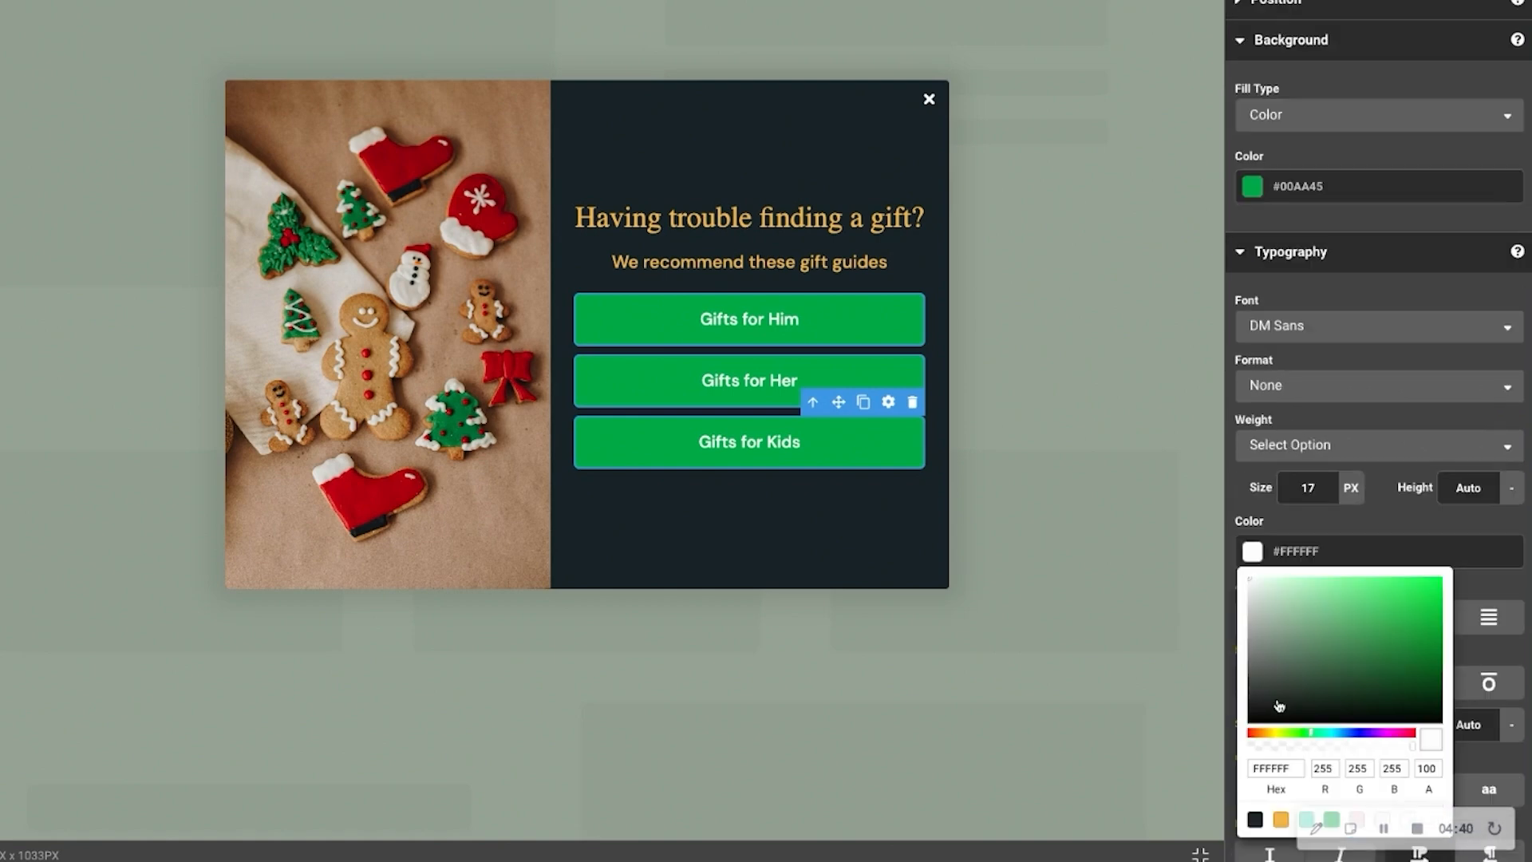
pyautogui.click(1256, 820)
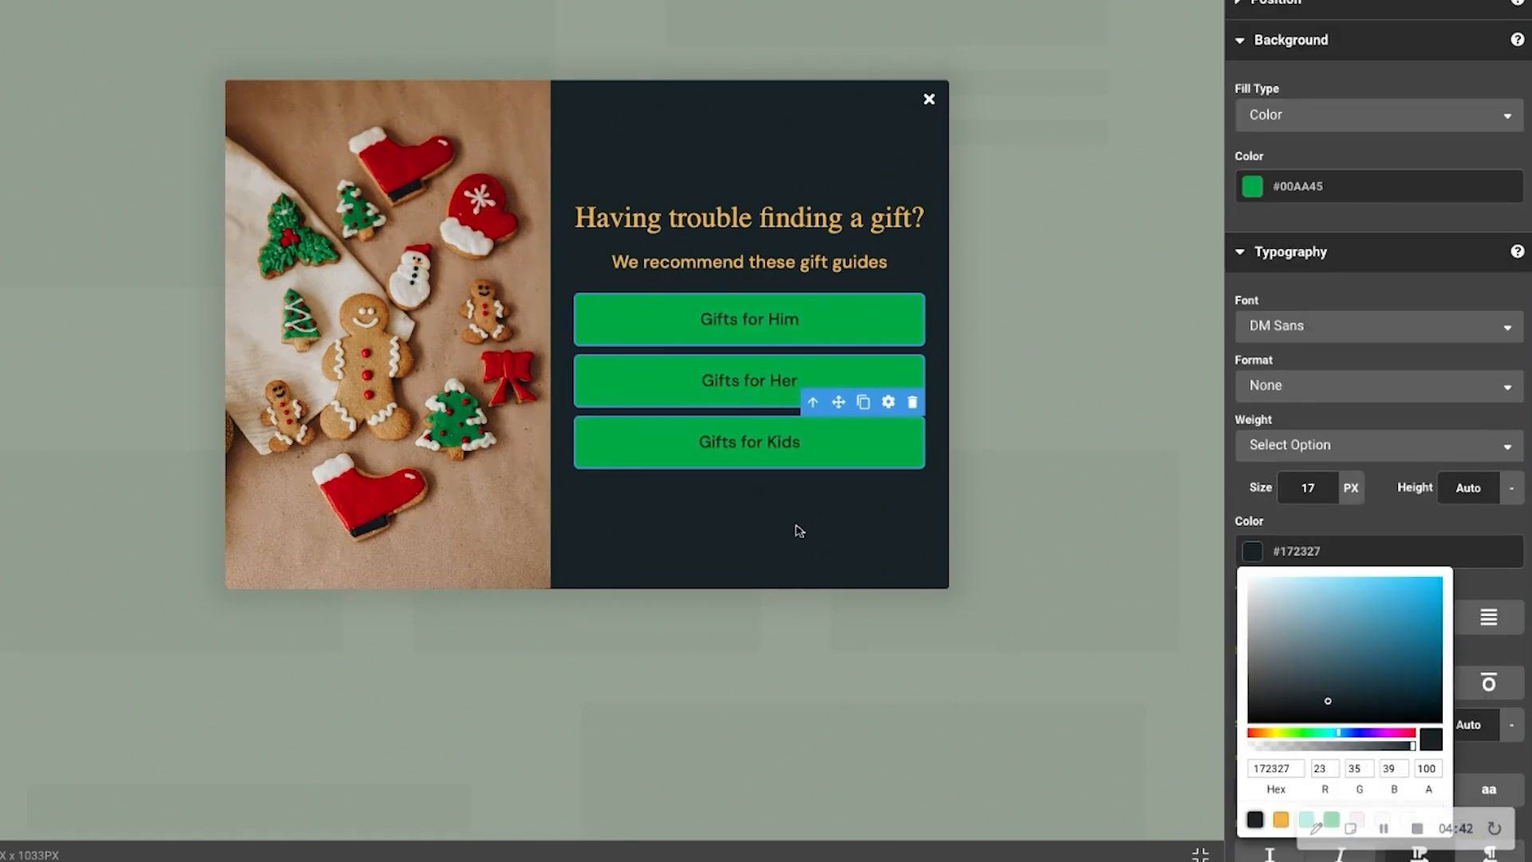
pyautogui.click(802, 583)
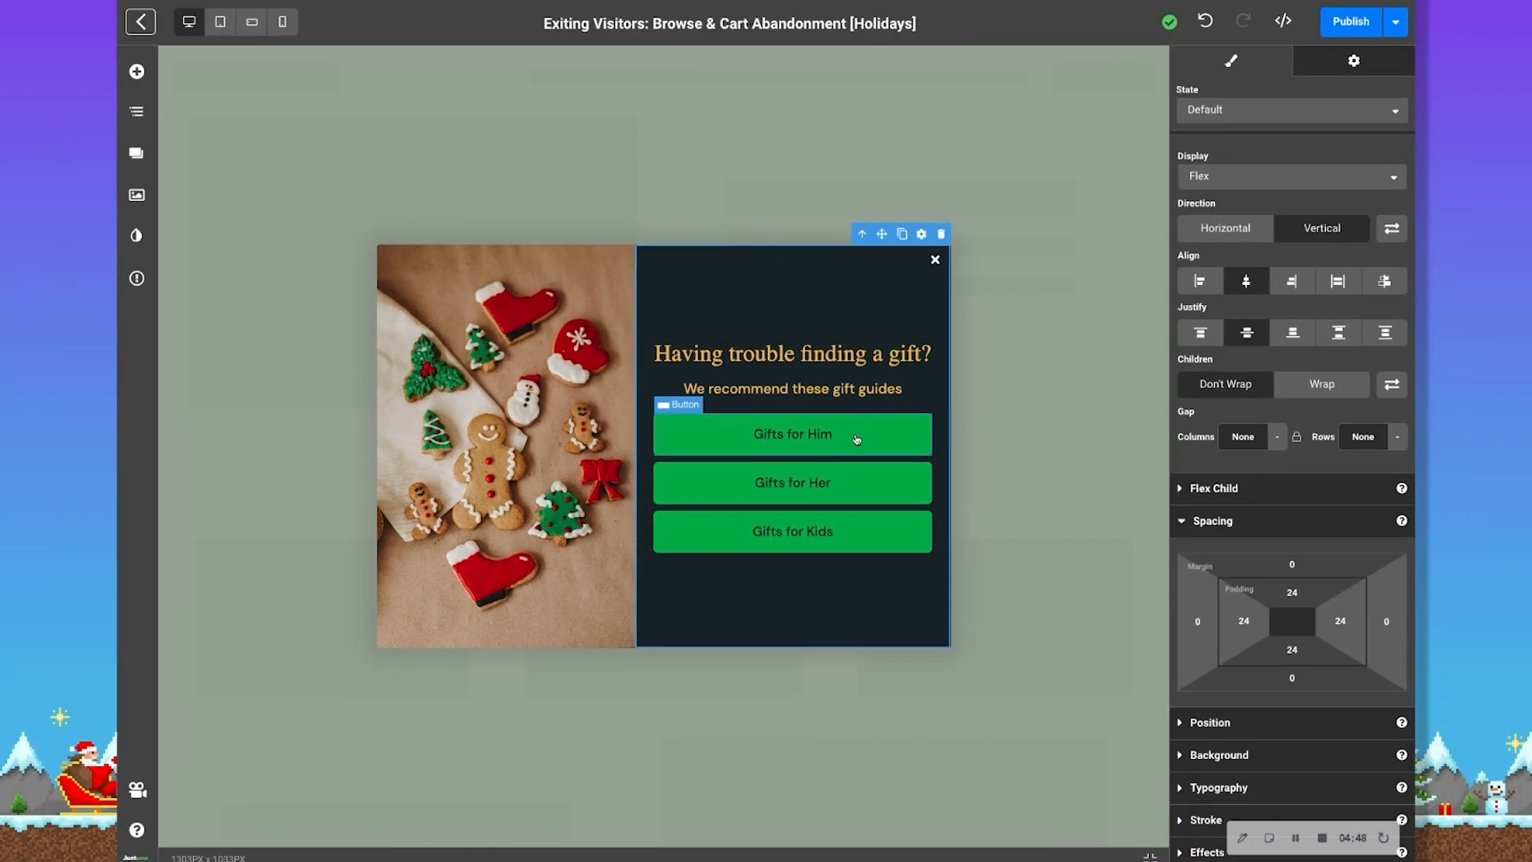
# Edit the "Gifts for Him" button label and remove its last word so it reads "Gifts for"
pyautogui.click(856, 439)
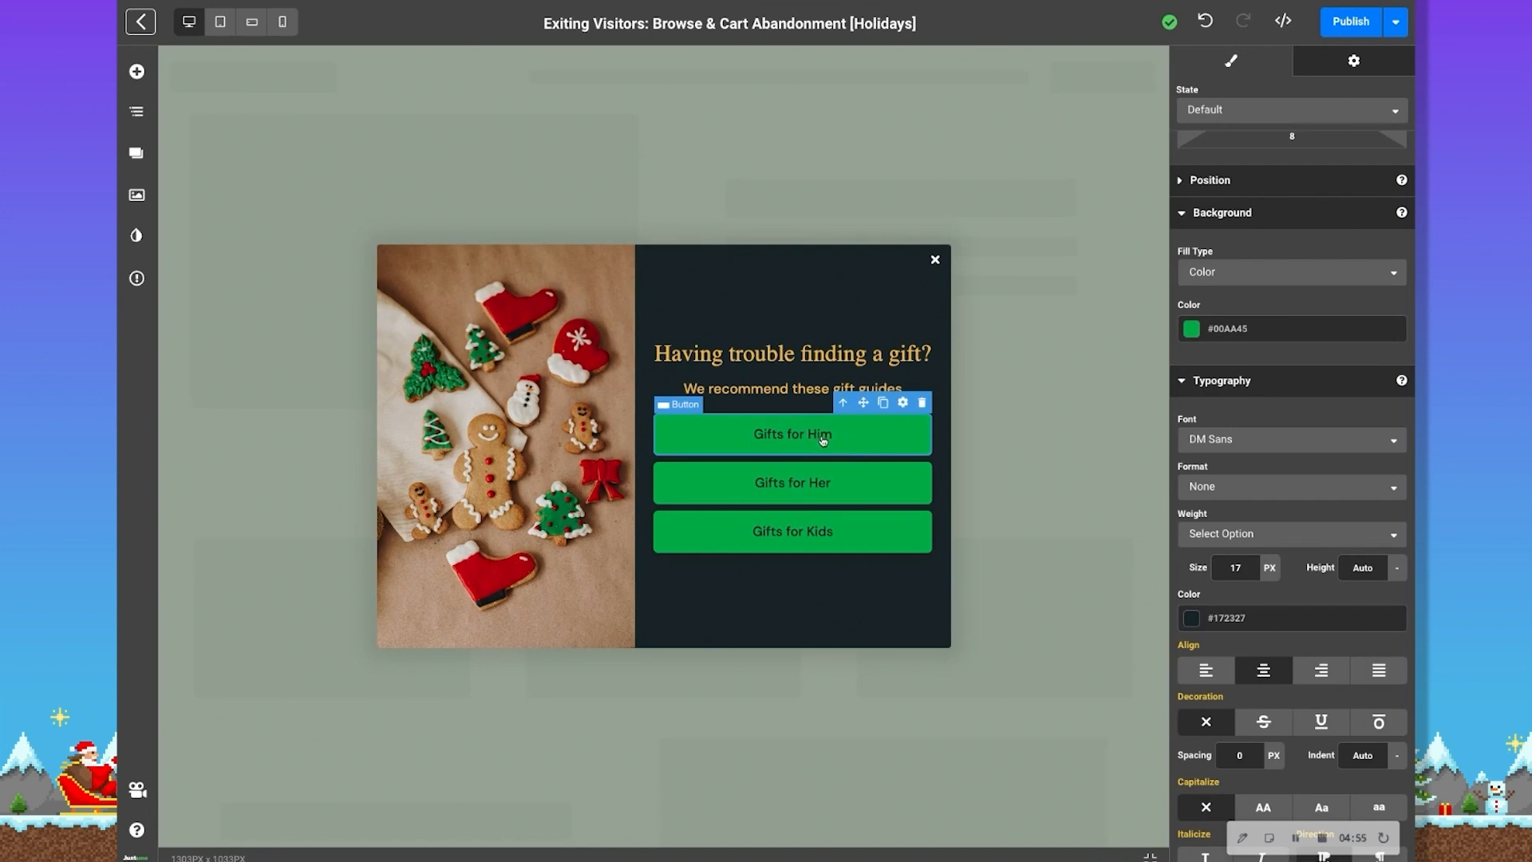
pyautogui.click(822, 441)
pyautogui.press('BackSpace')
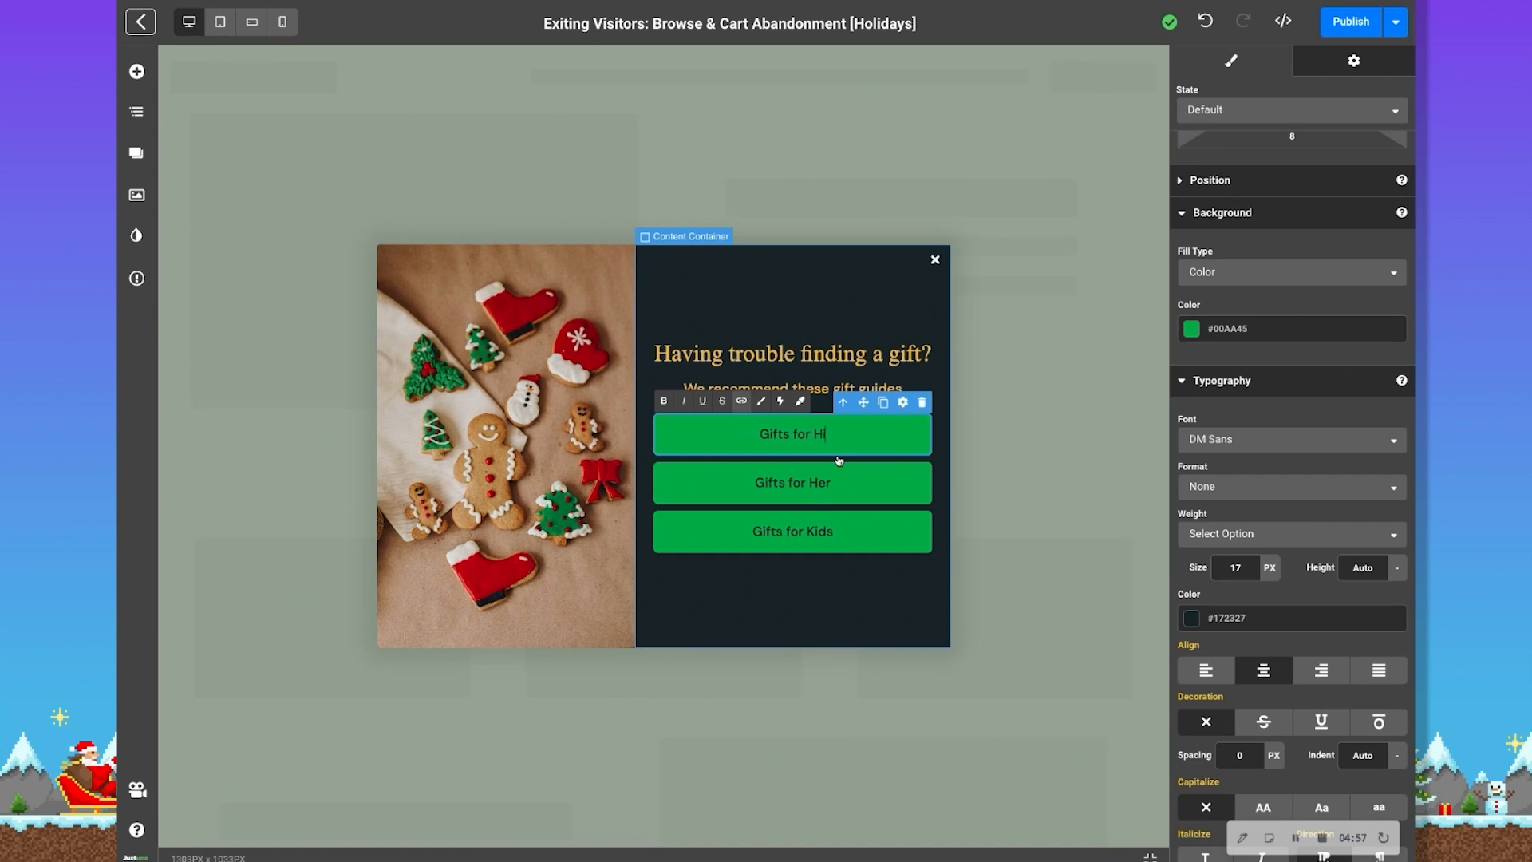
pyautogui.press('BackSpace')
pyautogui.press('BackSpace')
pyautogui.write('them')
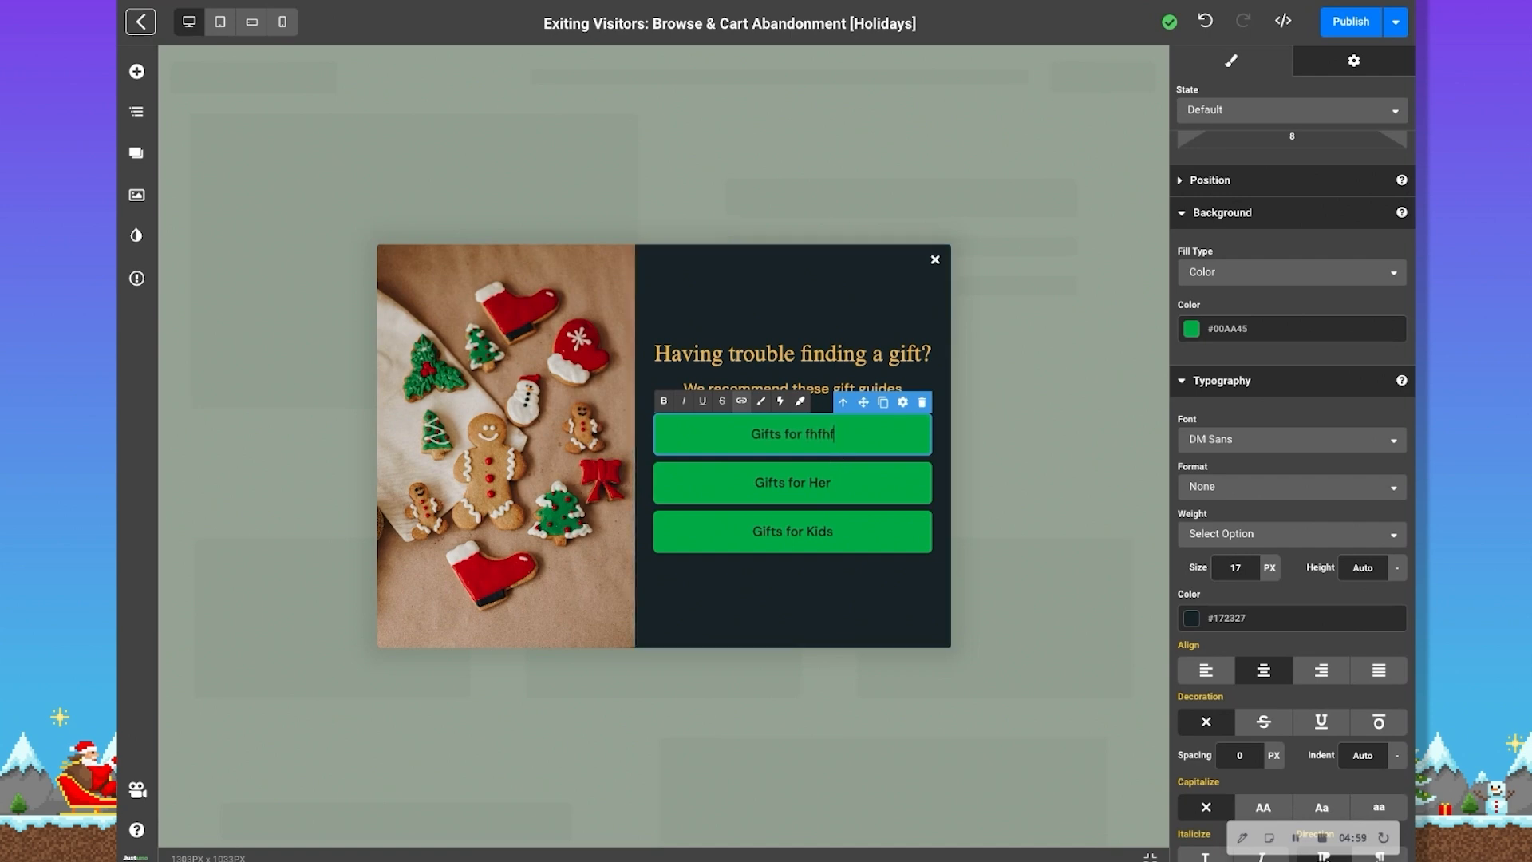
pyautogui.press('BackSpace')
pyautogui.press('BackSpace')
pyautogui.press('BackSpace')
pyautogui.press('BackSpace')
pyautogui.press('BackSpace')
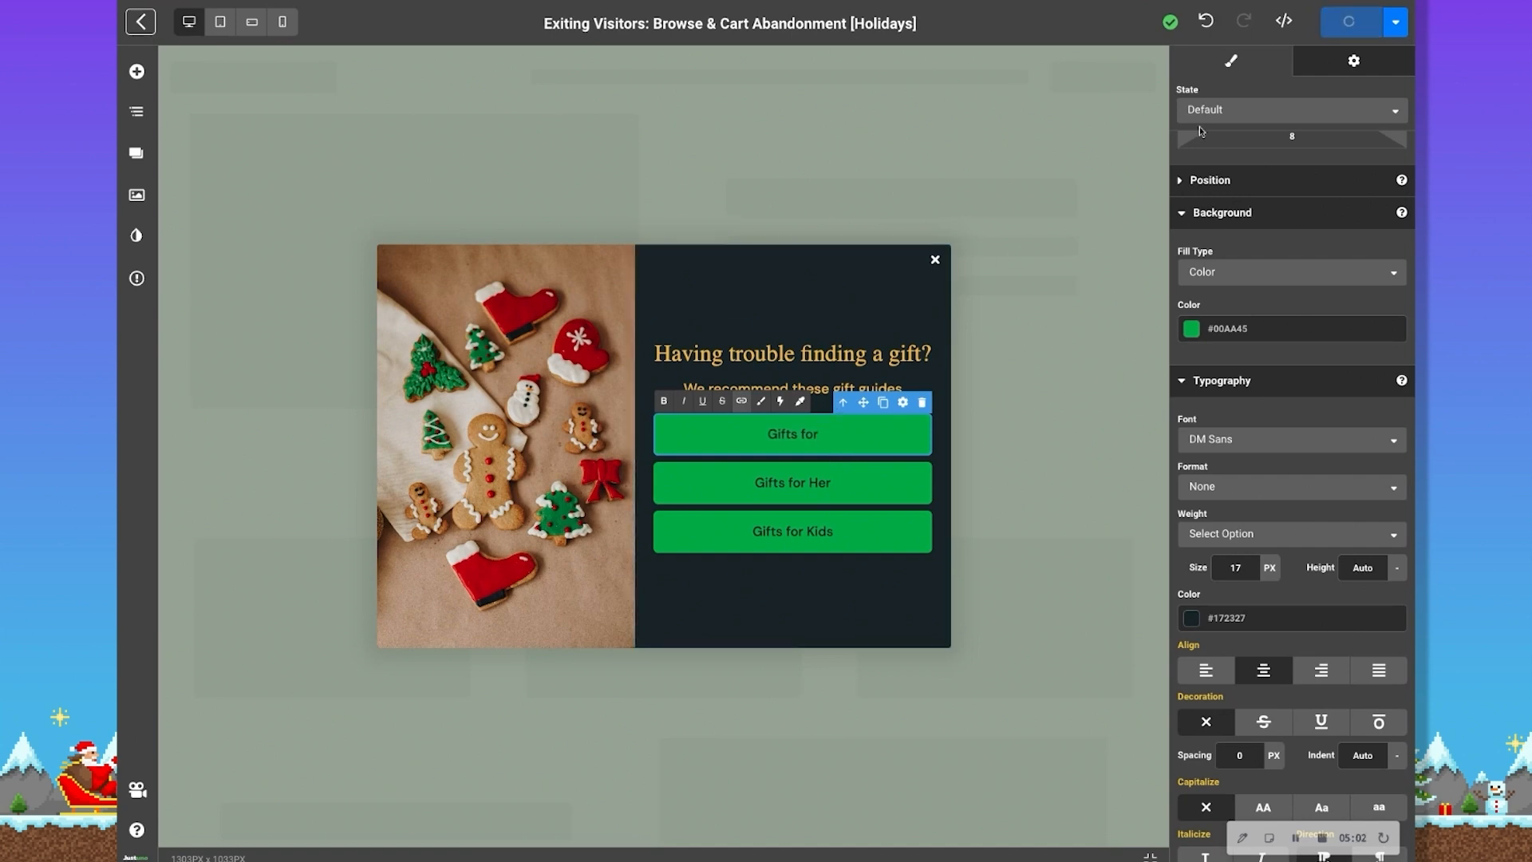
# Review the first button's click action settings, including its link URL field and the window-target options
pyautogui.click(1352, 63)
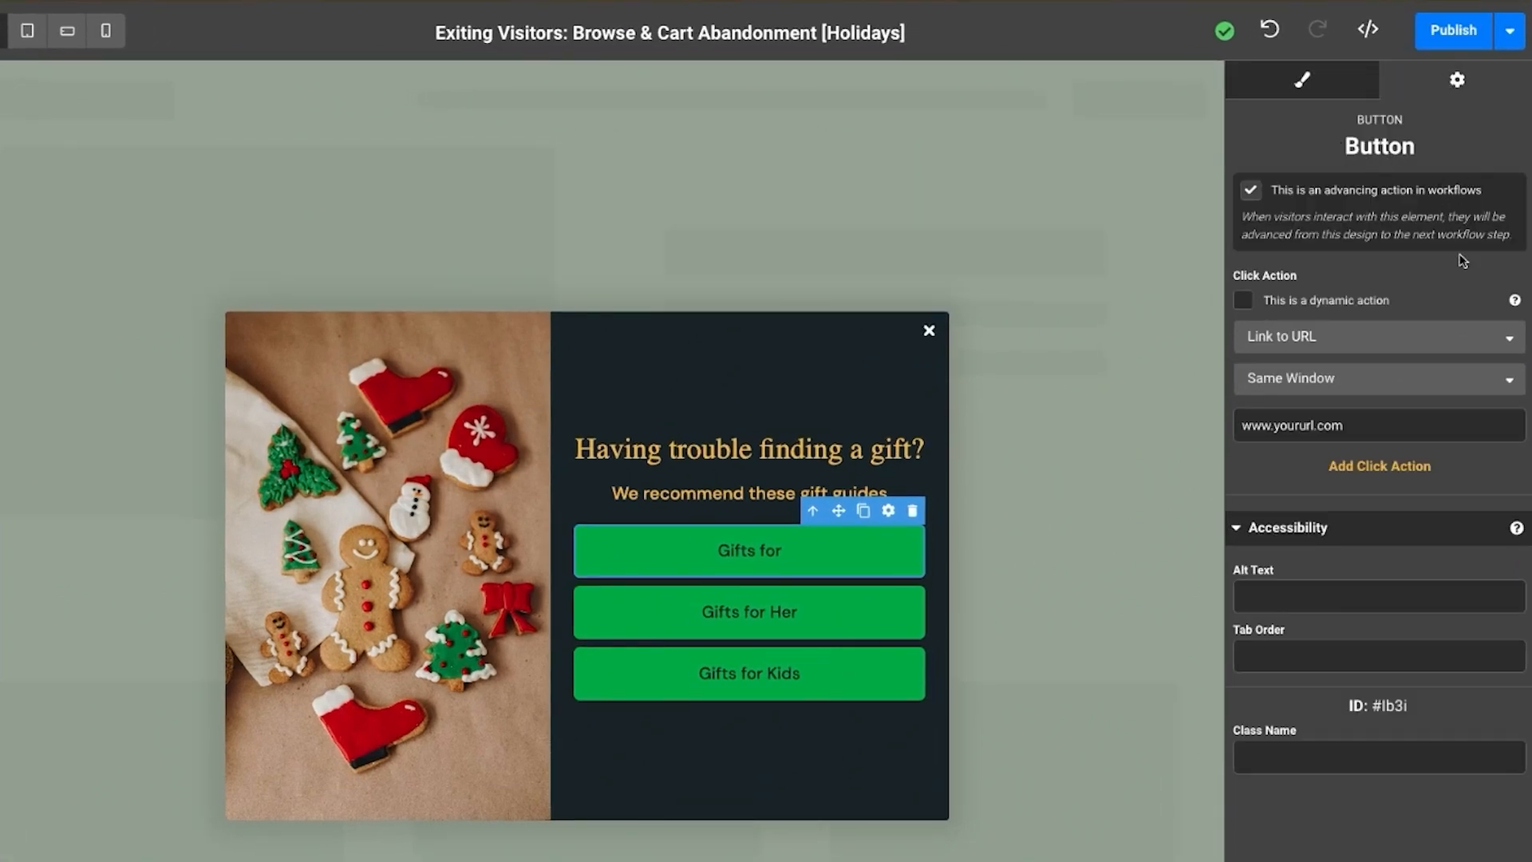
pyautogui.tripleClick(1357, 424)
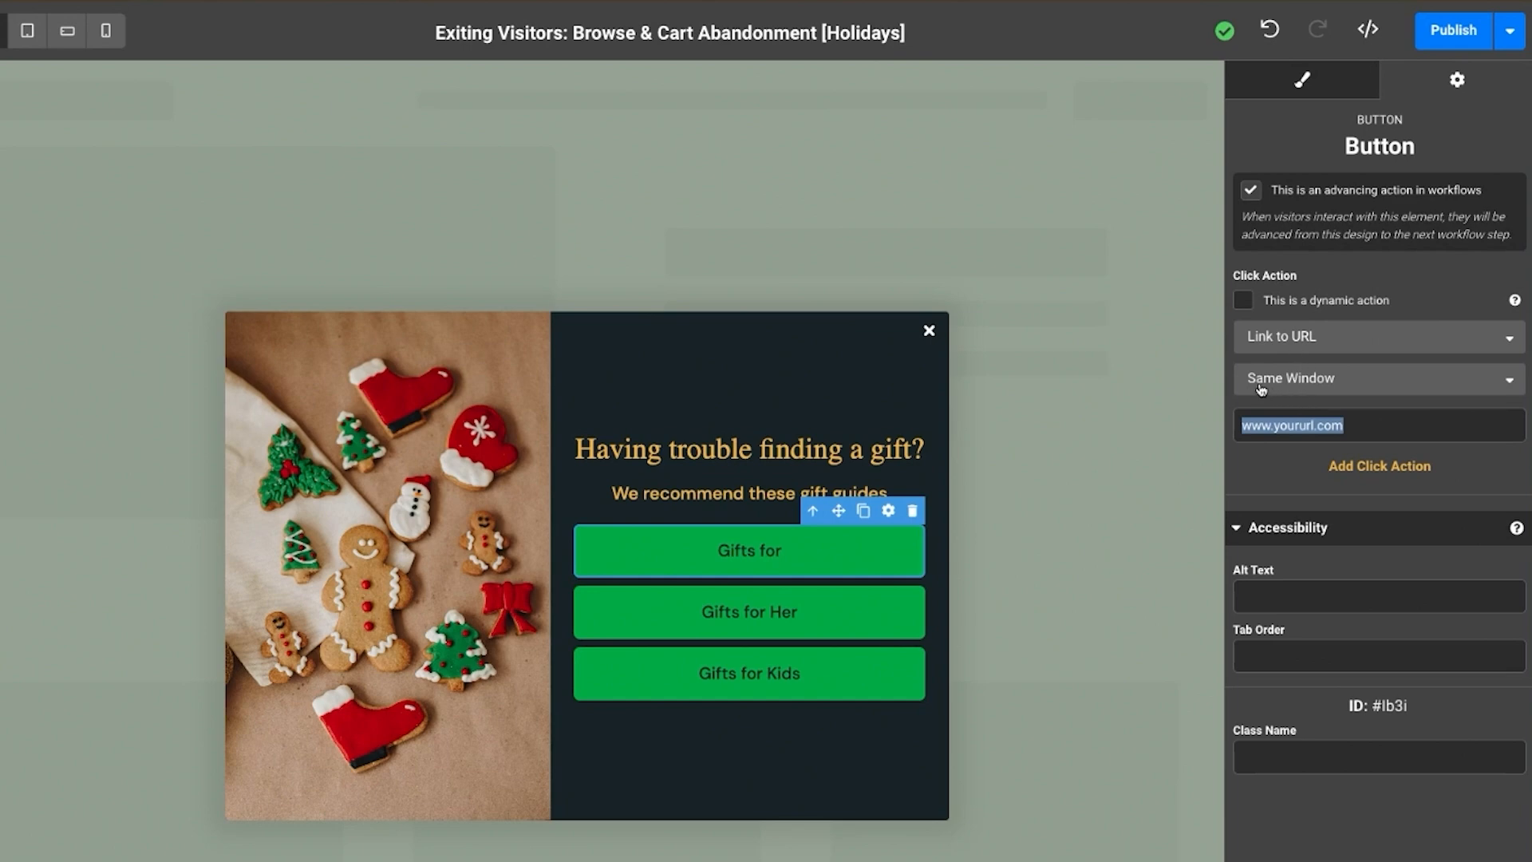
pyautogui.click(1362, 391)
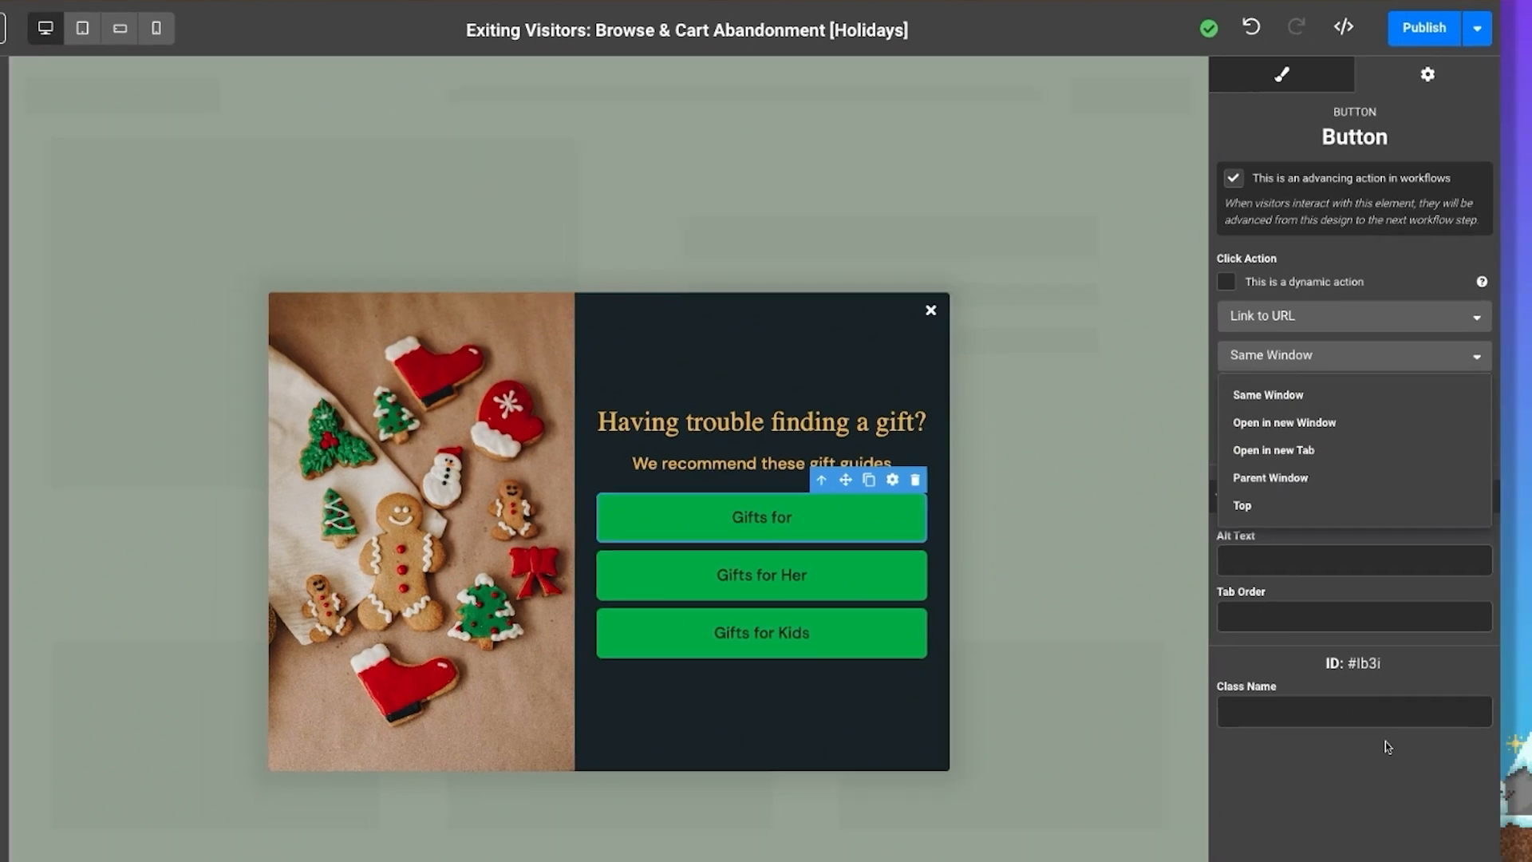
pyautogui.click(829, 797)
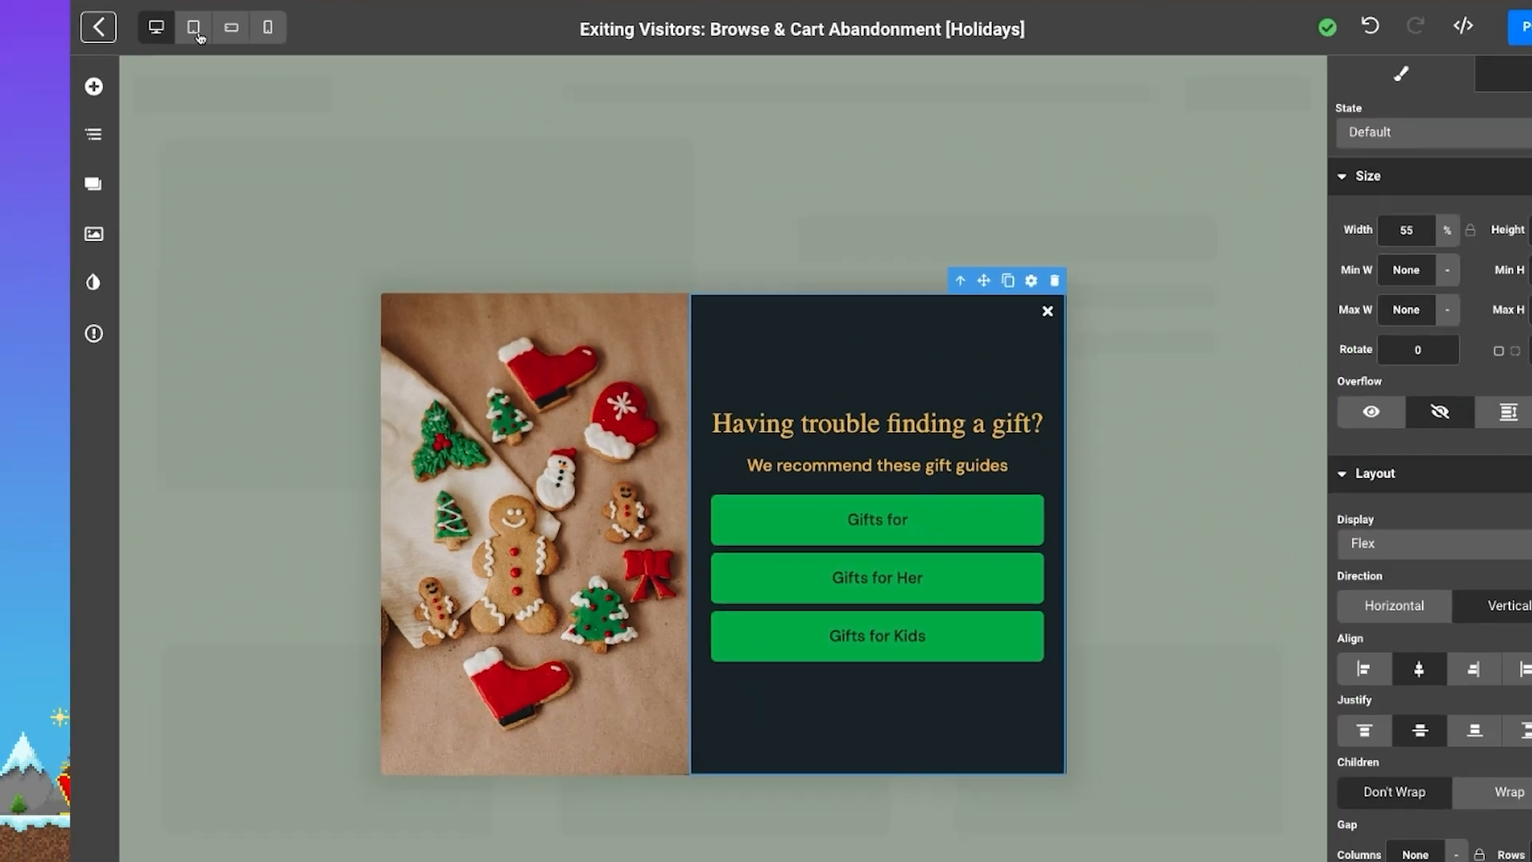
# Preview the popup in the tablet, landscape phone and portrait phone layouts, then return to desktop and select the outer container
pyautogui.click(155, 38)
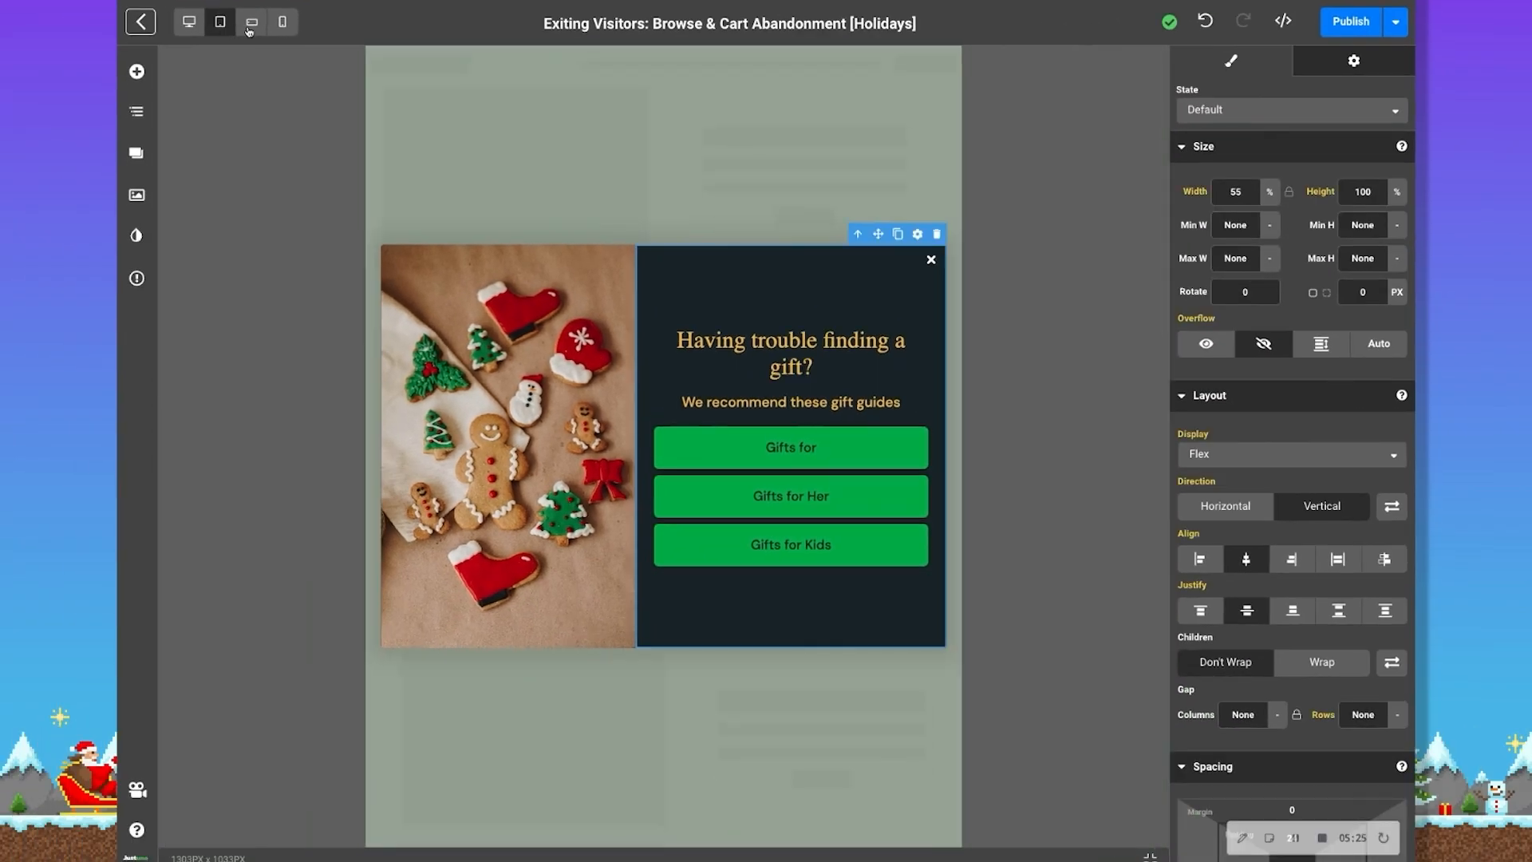
pyautogui.click(253, 24)
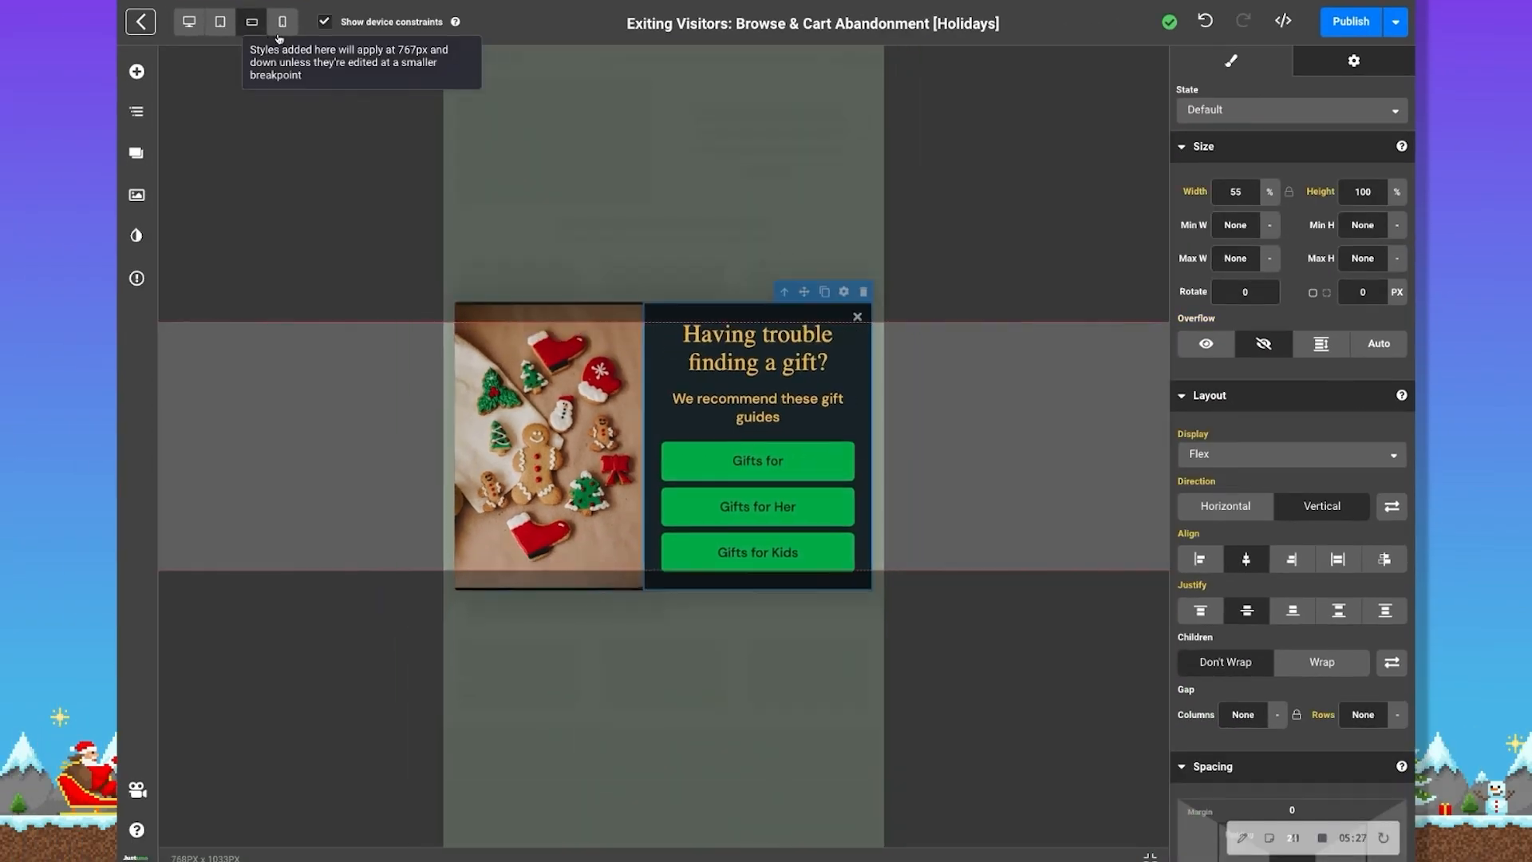
pyautogui.click(281, 24)
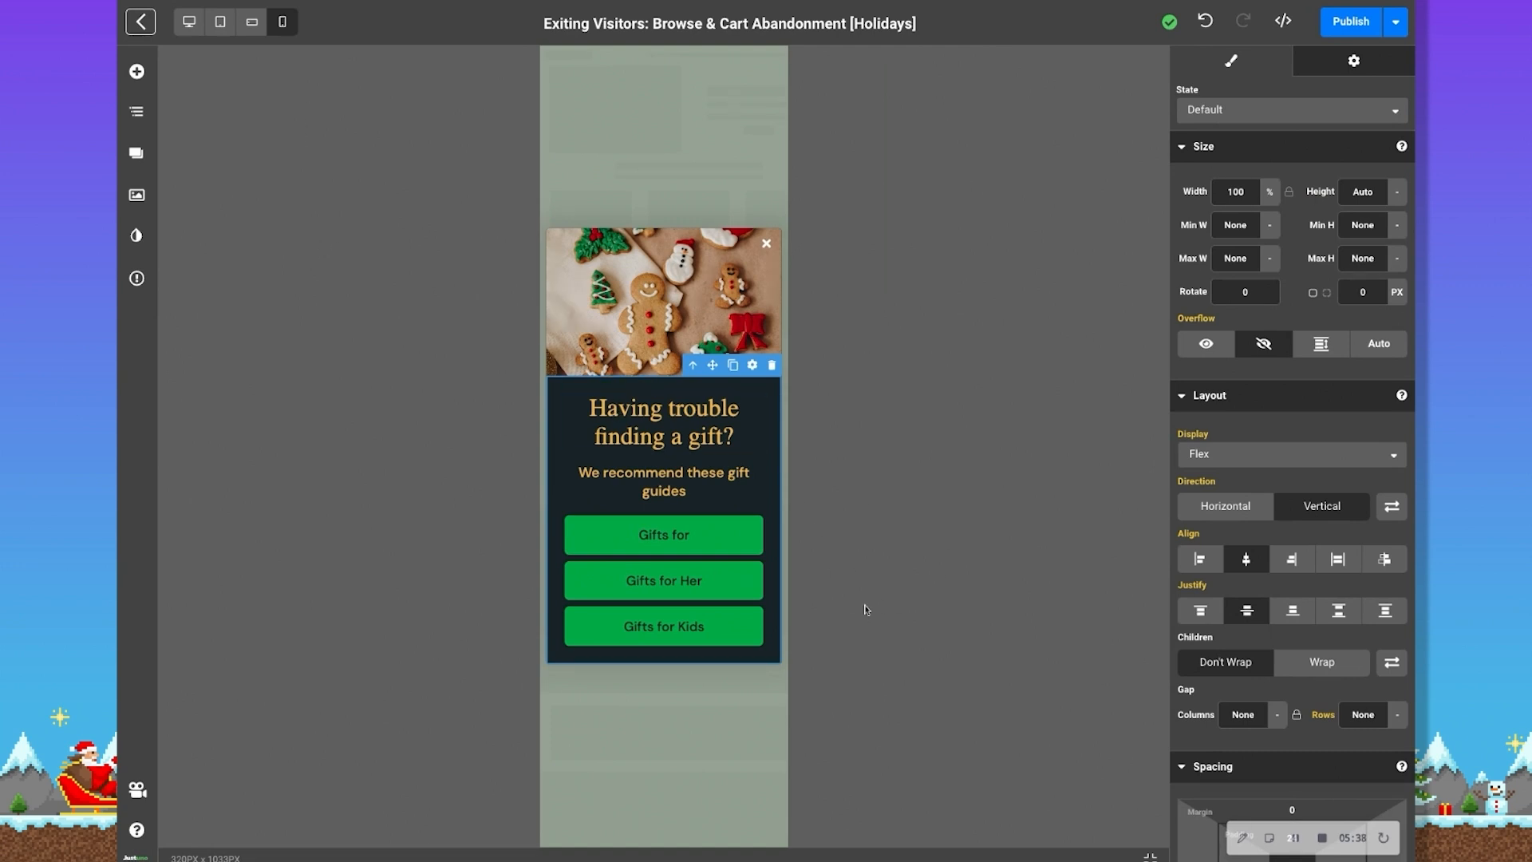
pyautogui.click(191, 24)
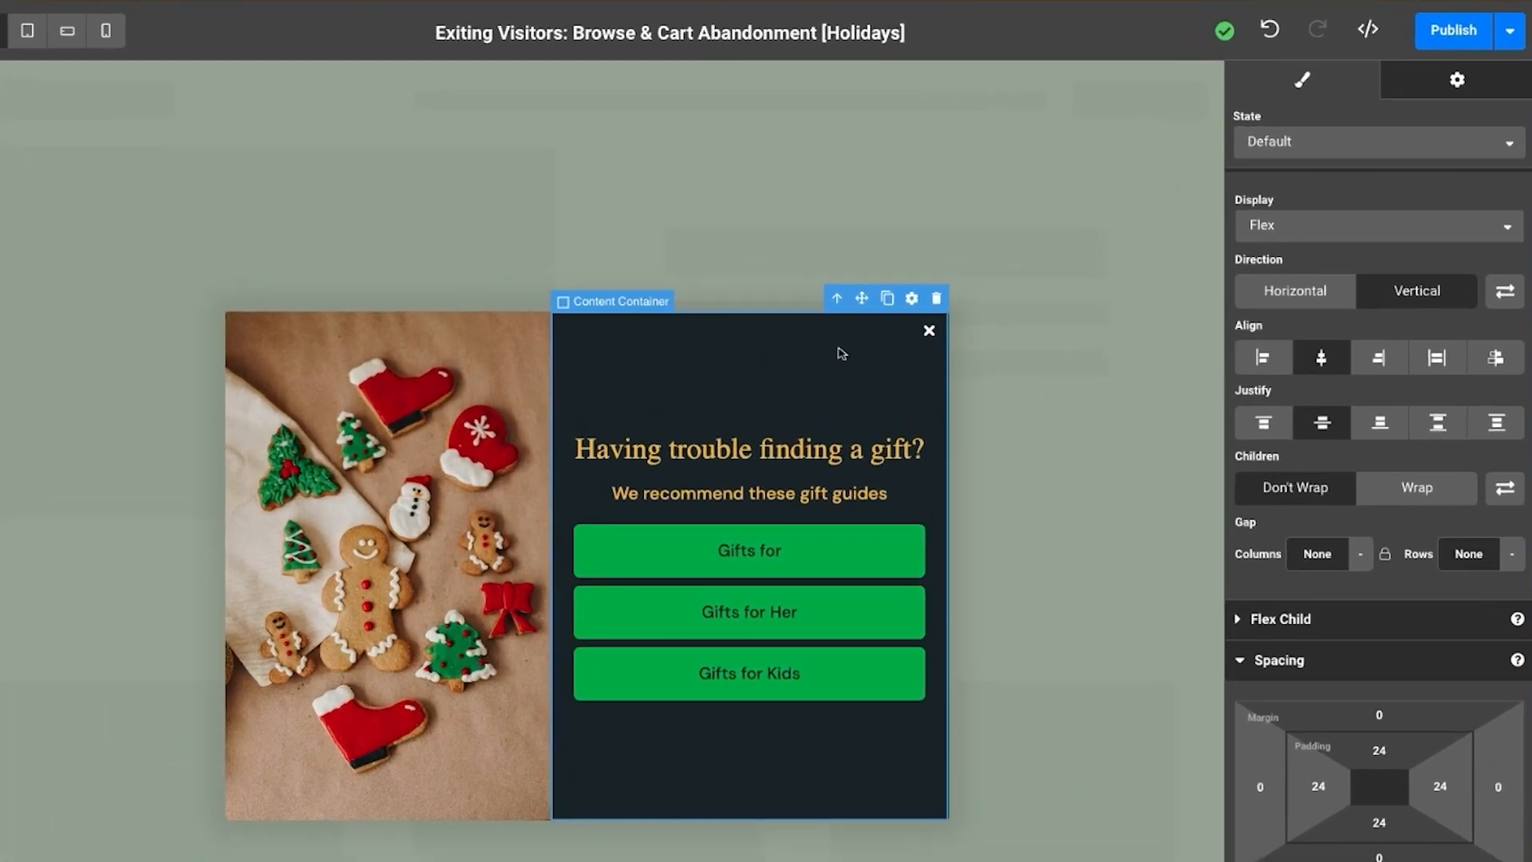
pyautogui.click(838, 300)
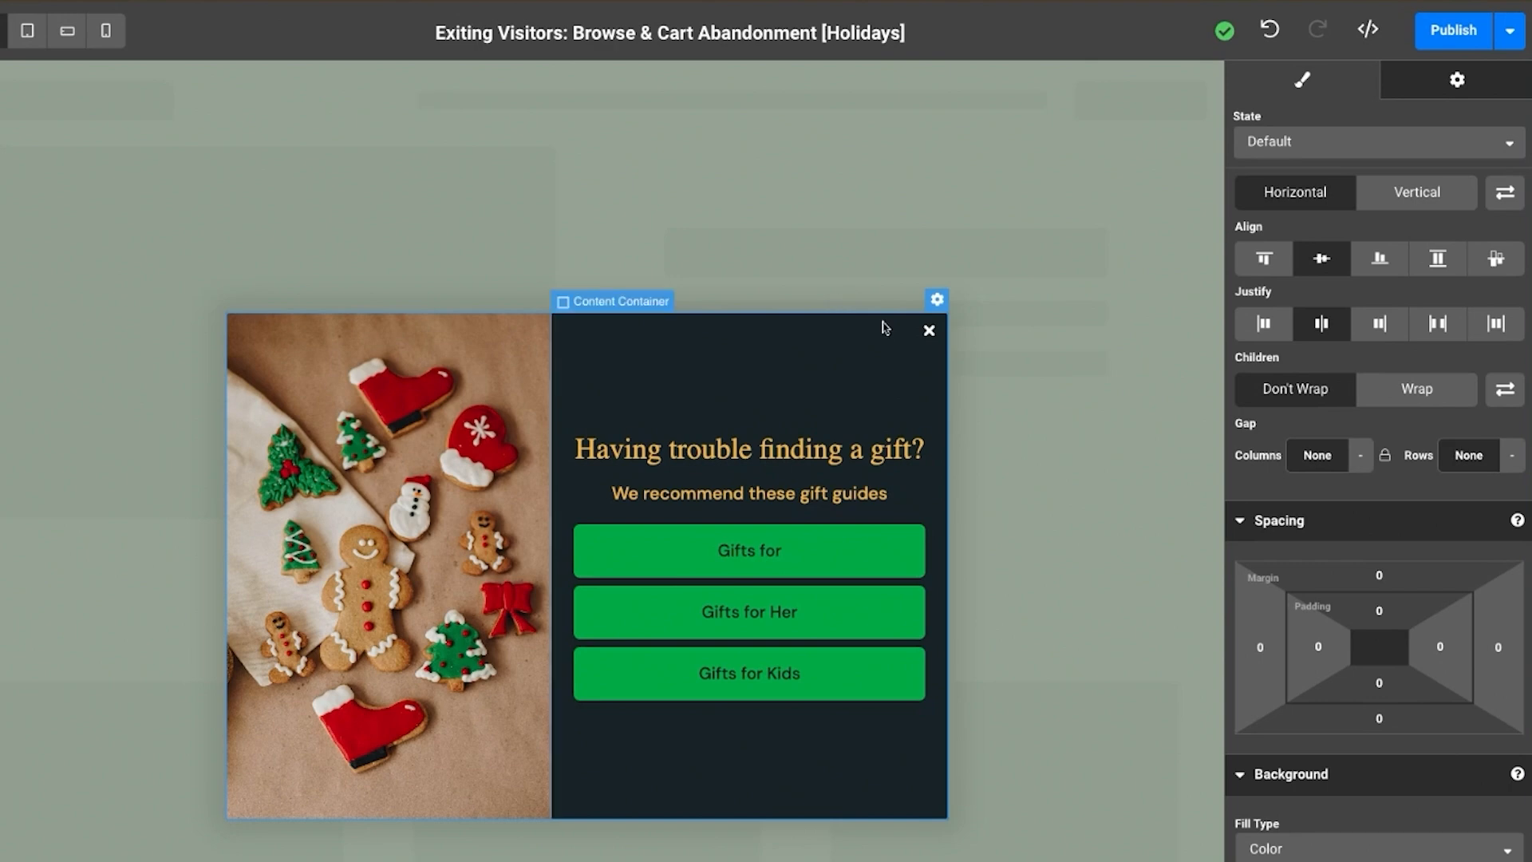
# Set the popup's overlay color to the dark preset swatch, #172327, and lower its opacity to 65
pyautogui.scroll(-3, 1378, 701)
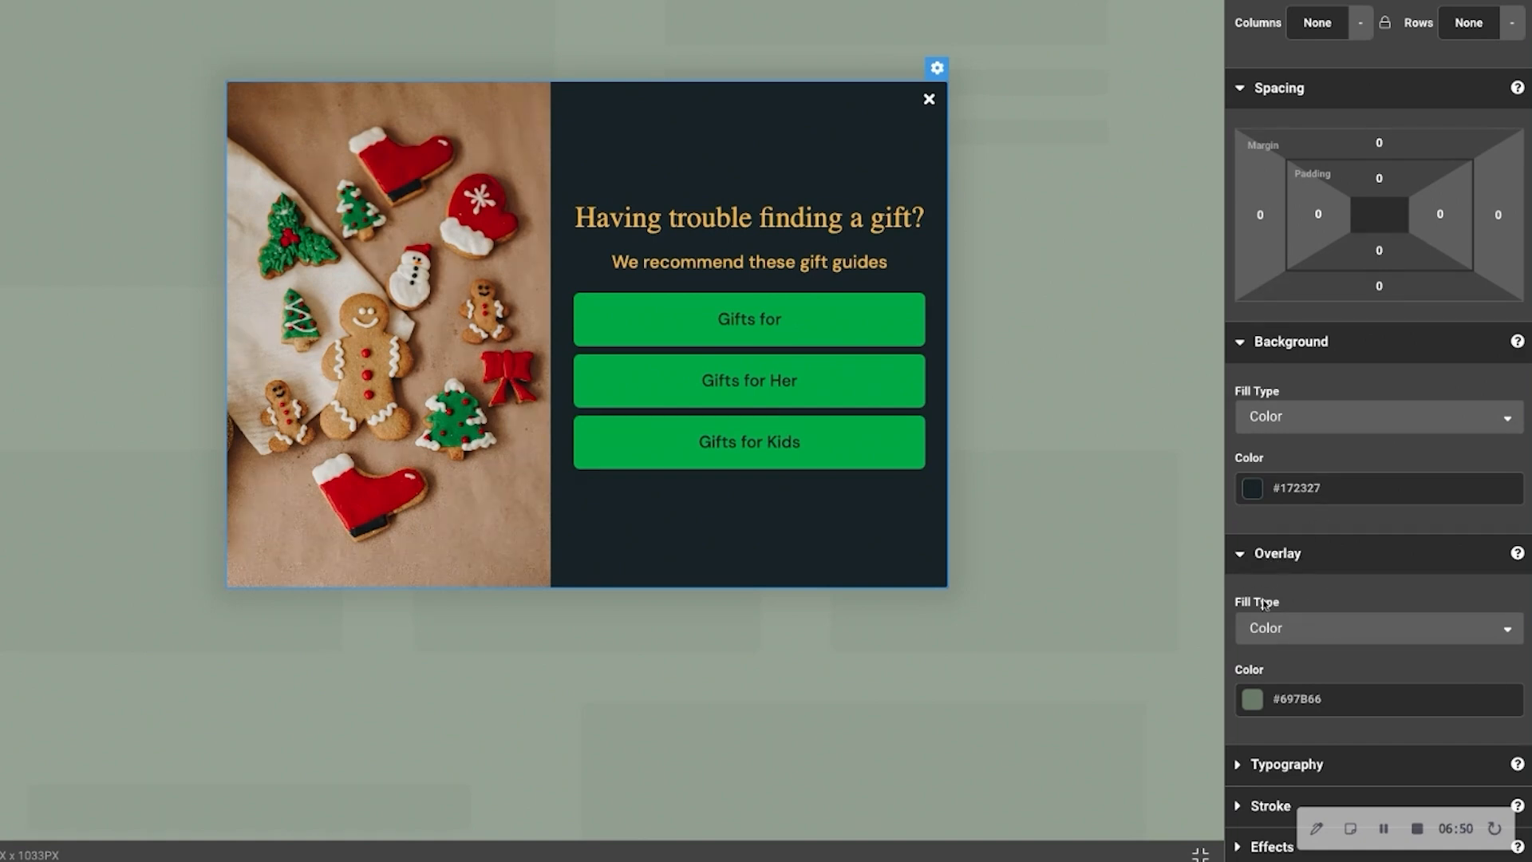
pyautogui.click(1255, 702)
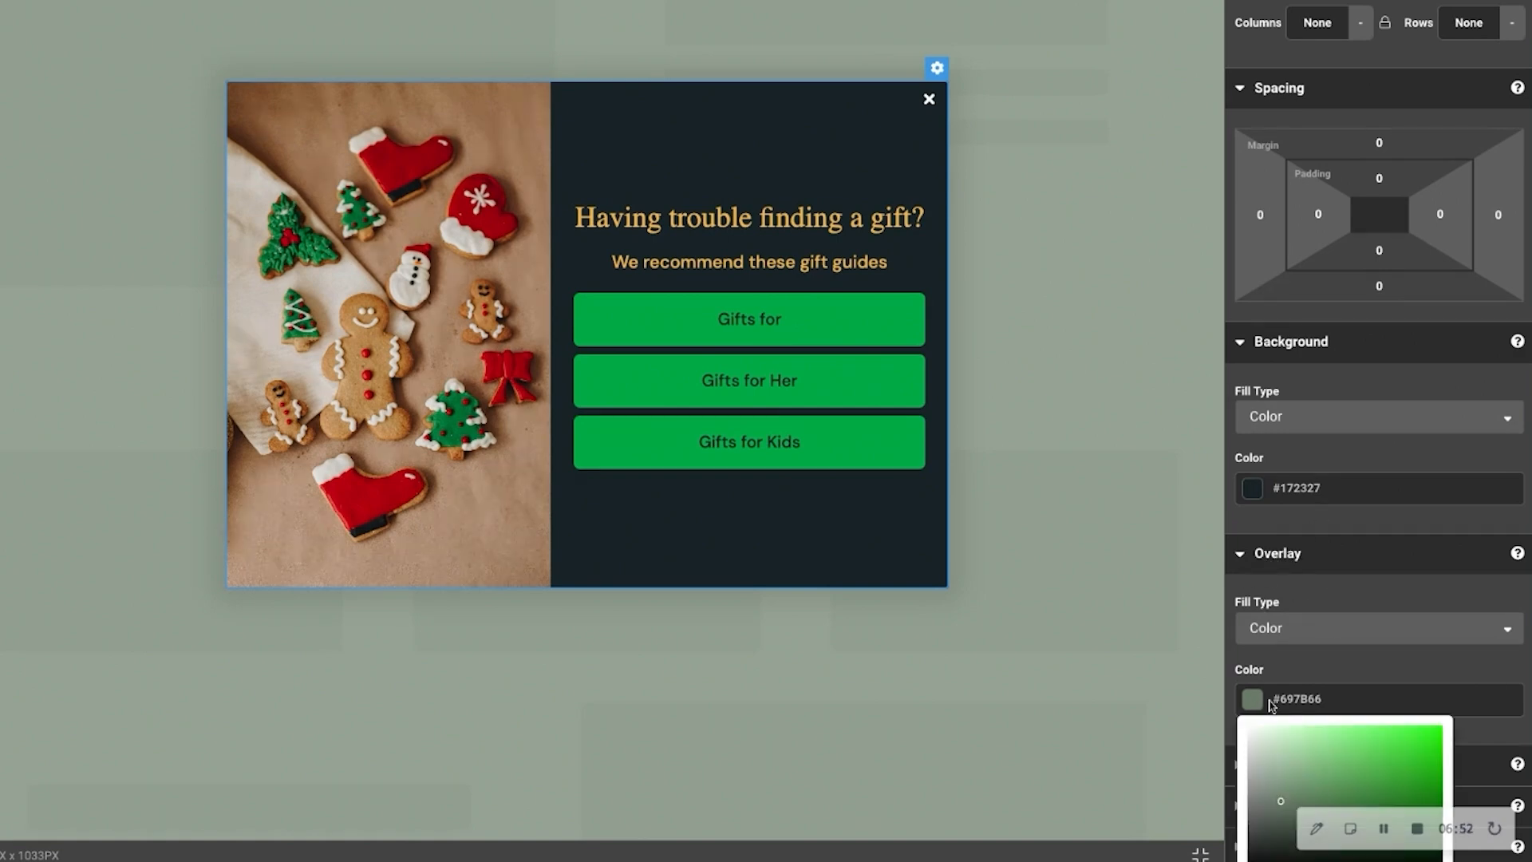
pyautogui.scroll(-2, 1297, 706)
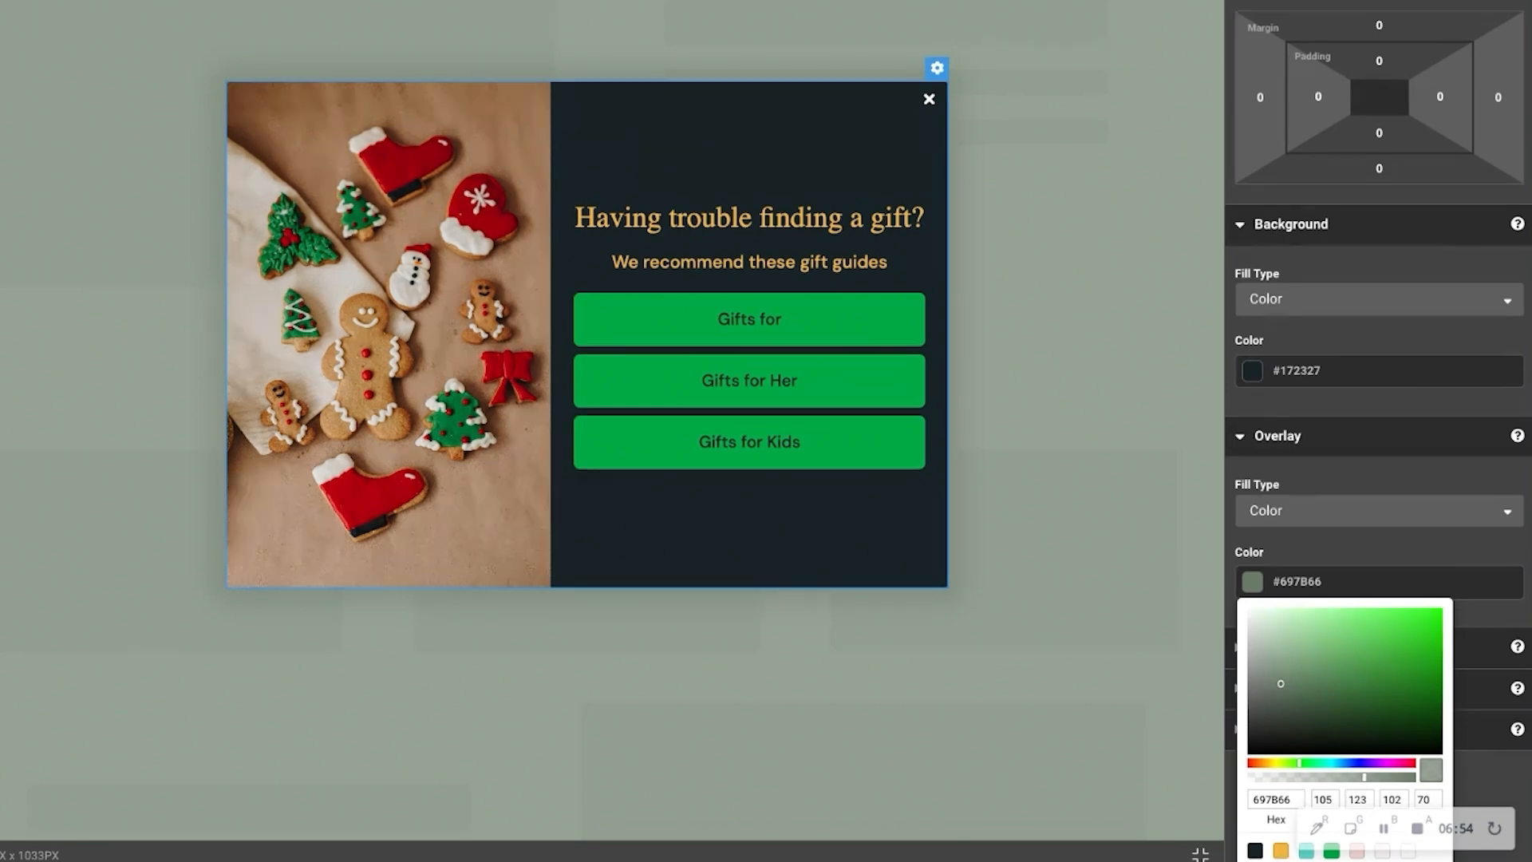
pyautogui.click(1255, 851)
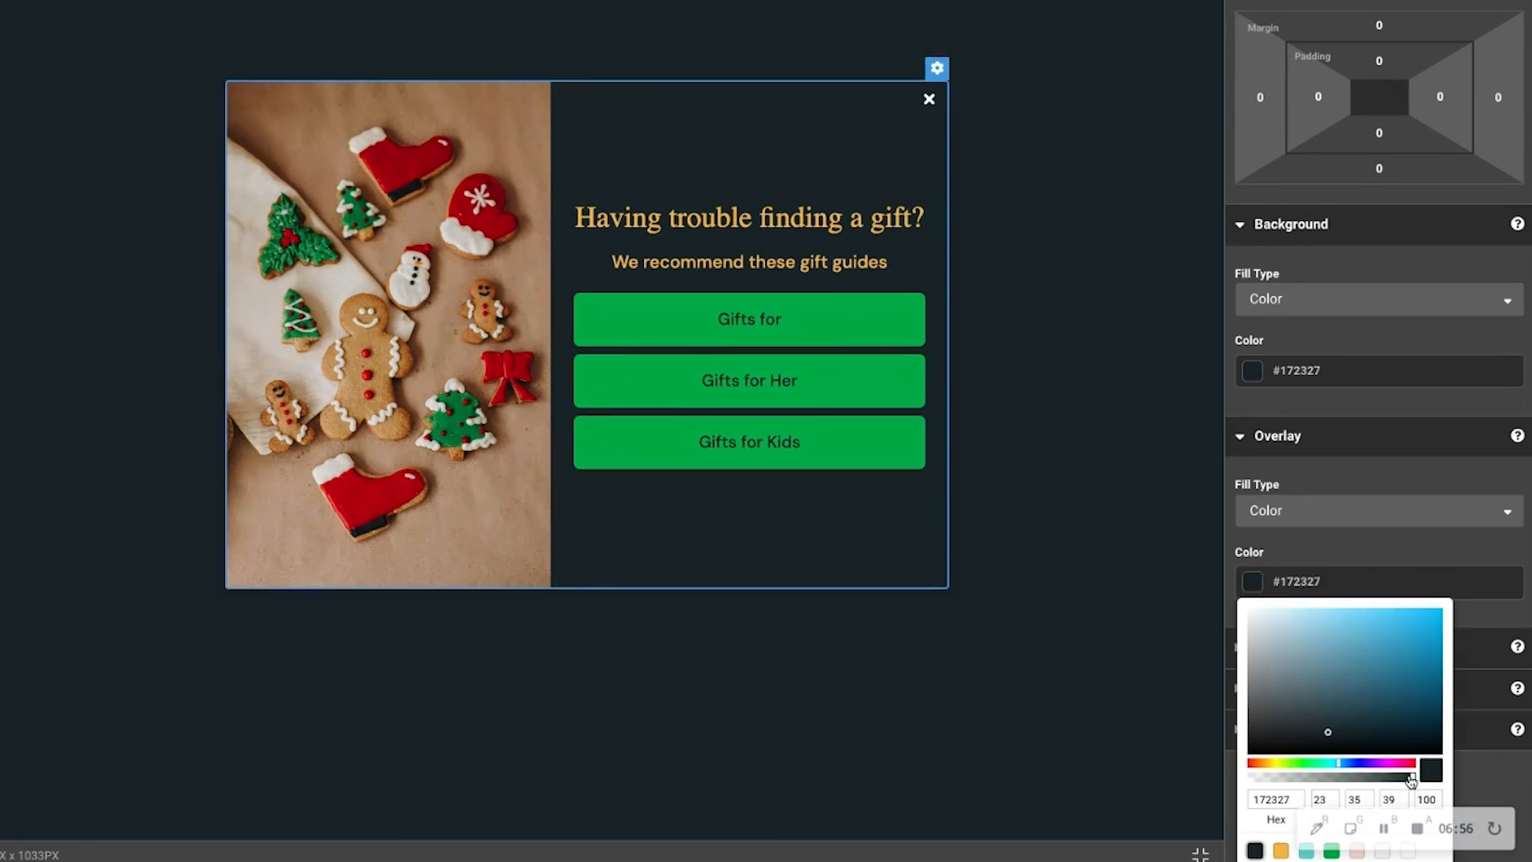
pyautogui.moveTo(1412, 781); pyautogui.dragTo(1355, 779)
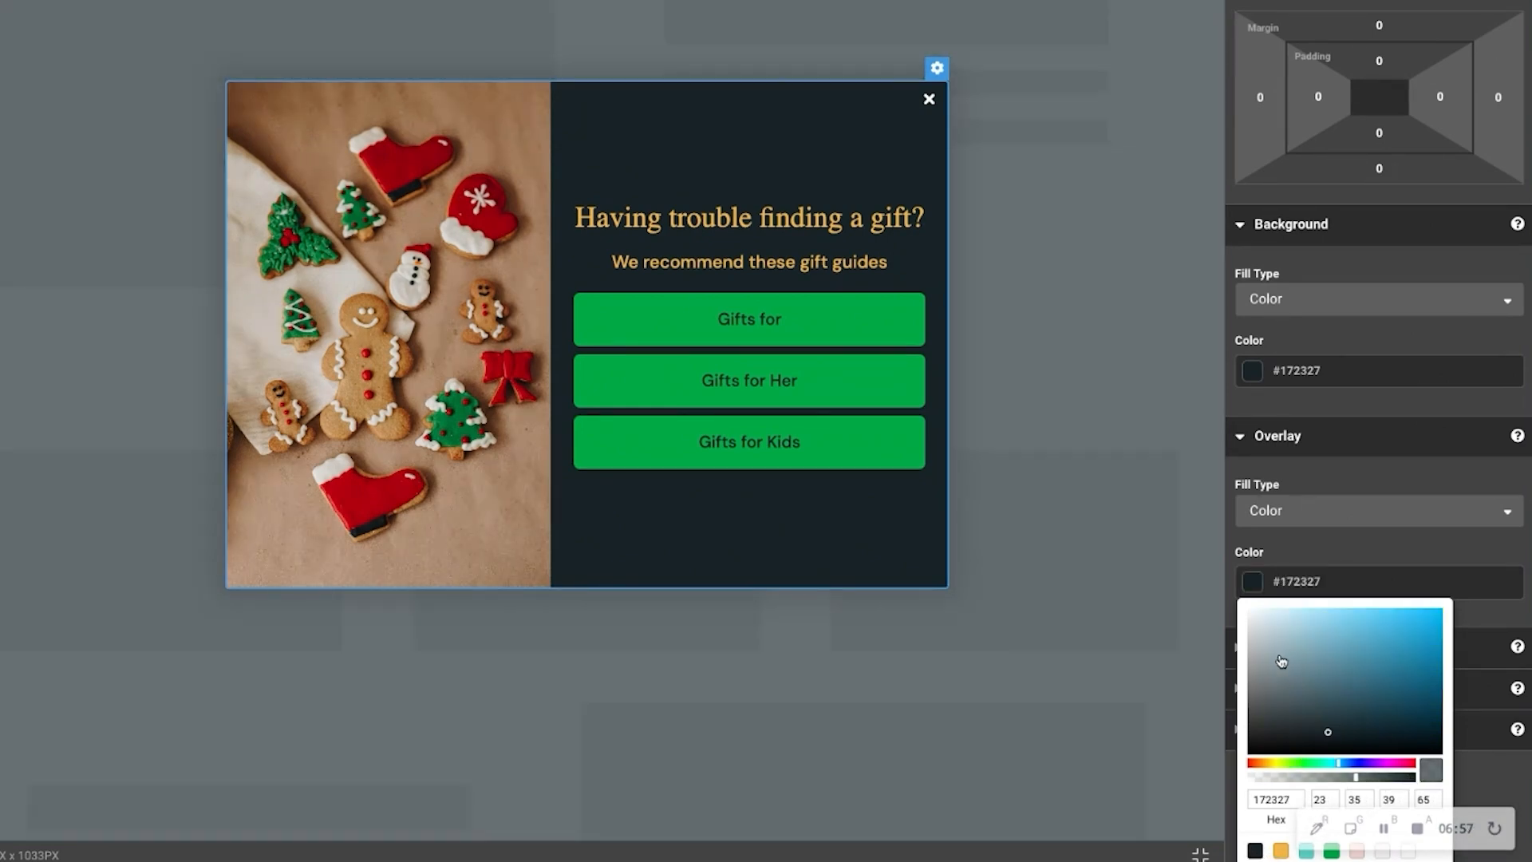
pyautogui.click(1052, 471)
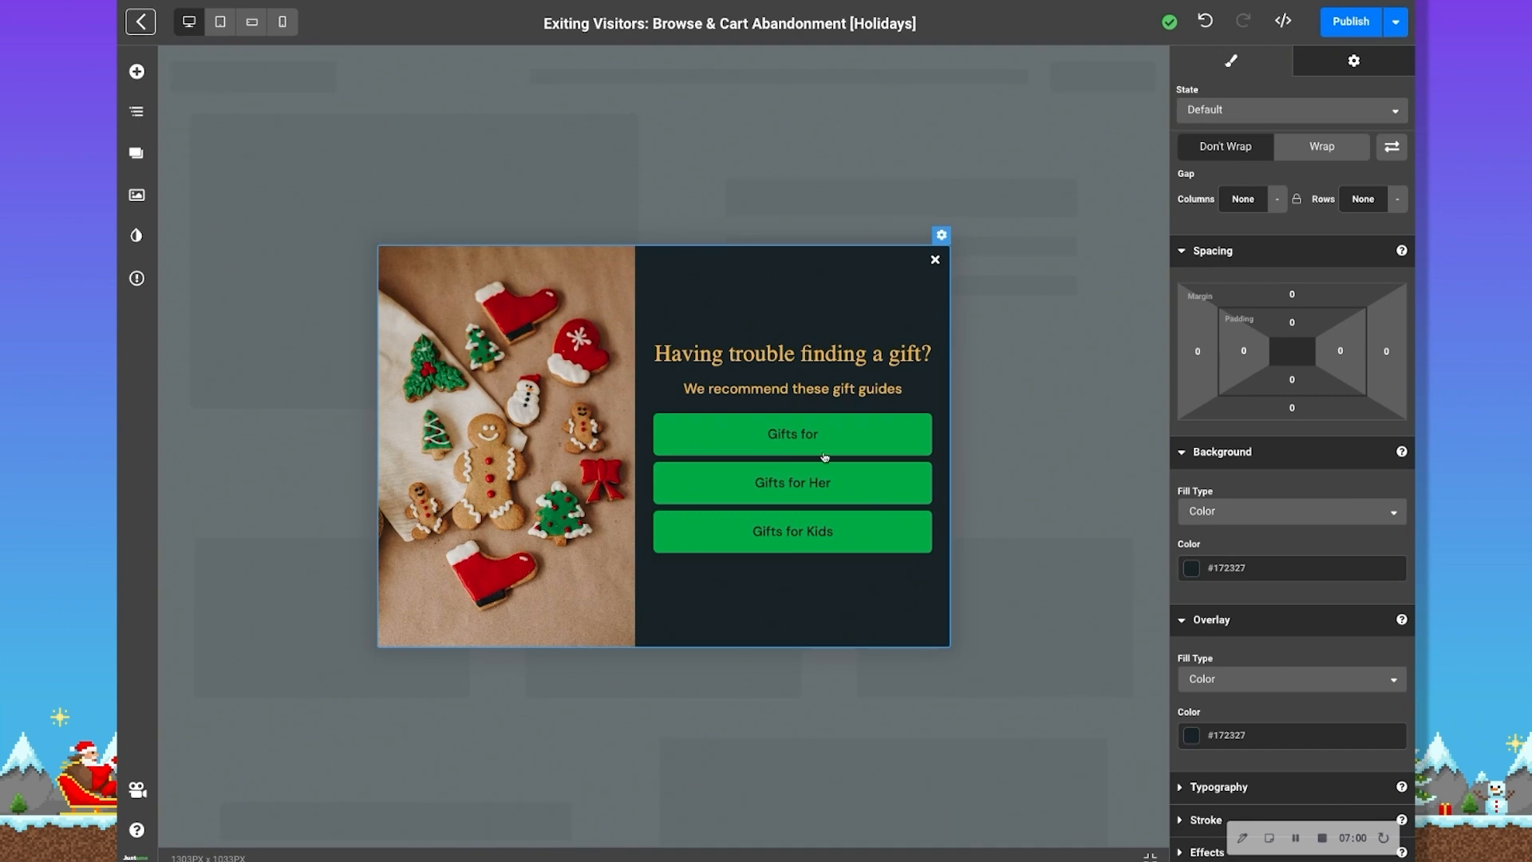
# Publish the browse abandonment popup design and return to the workflow
pyautogui.click(1360, 27)
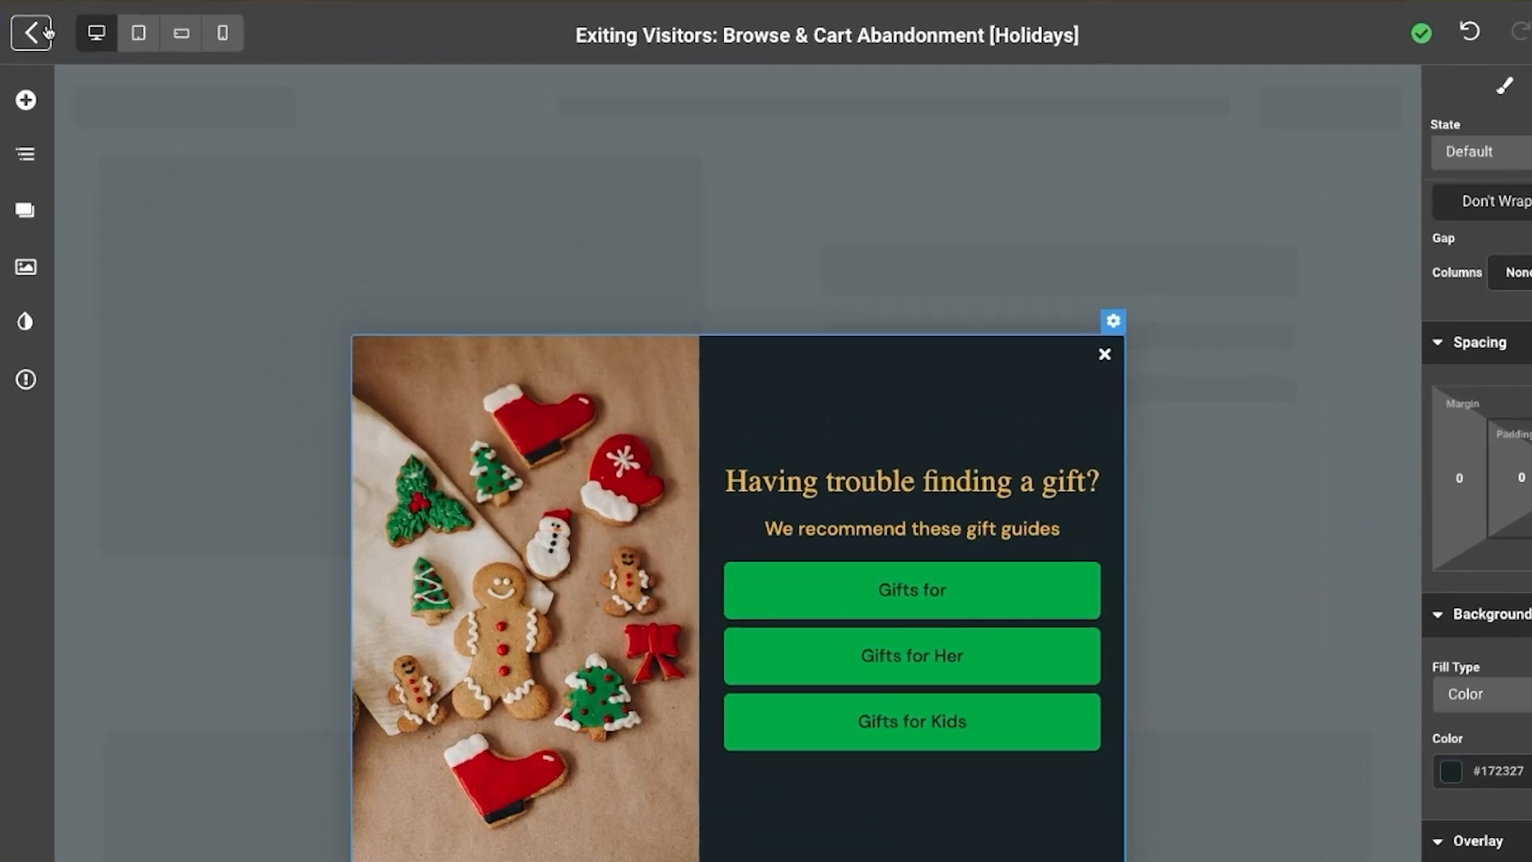
pyautogui.click(32, 33)
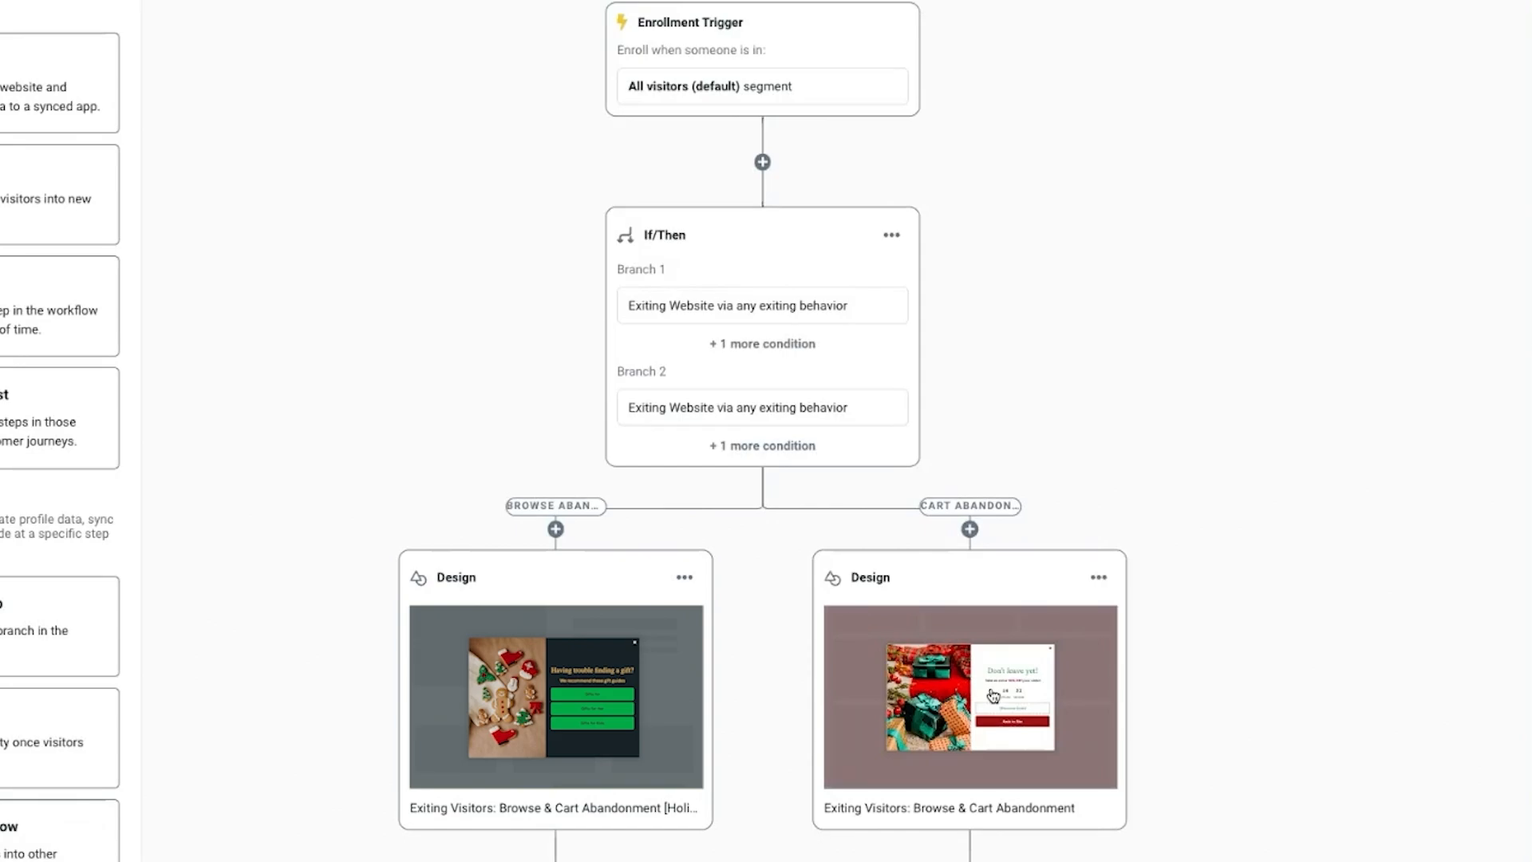
# Open the cart abandonment popup for editing and inspect its gift image, "Don't leave yet!" headline and "Back to Site" button
pyautogui.click(1052, 558)
pyautogui.click(1309, 62)
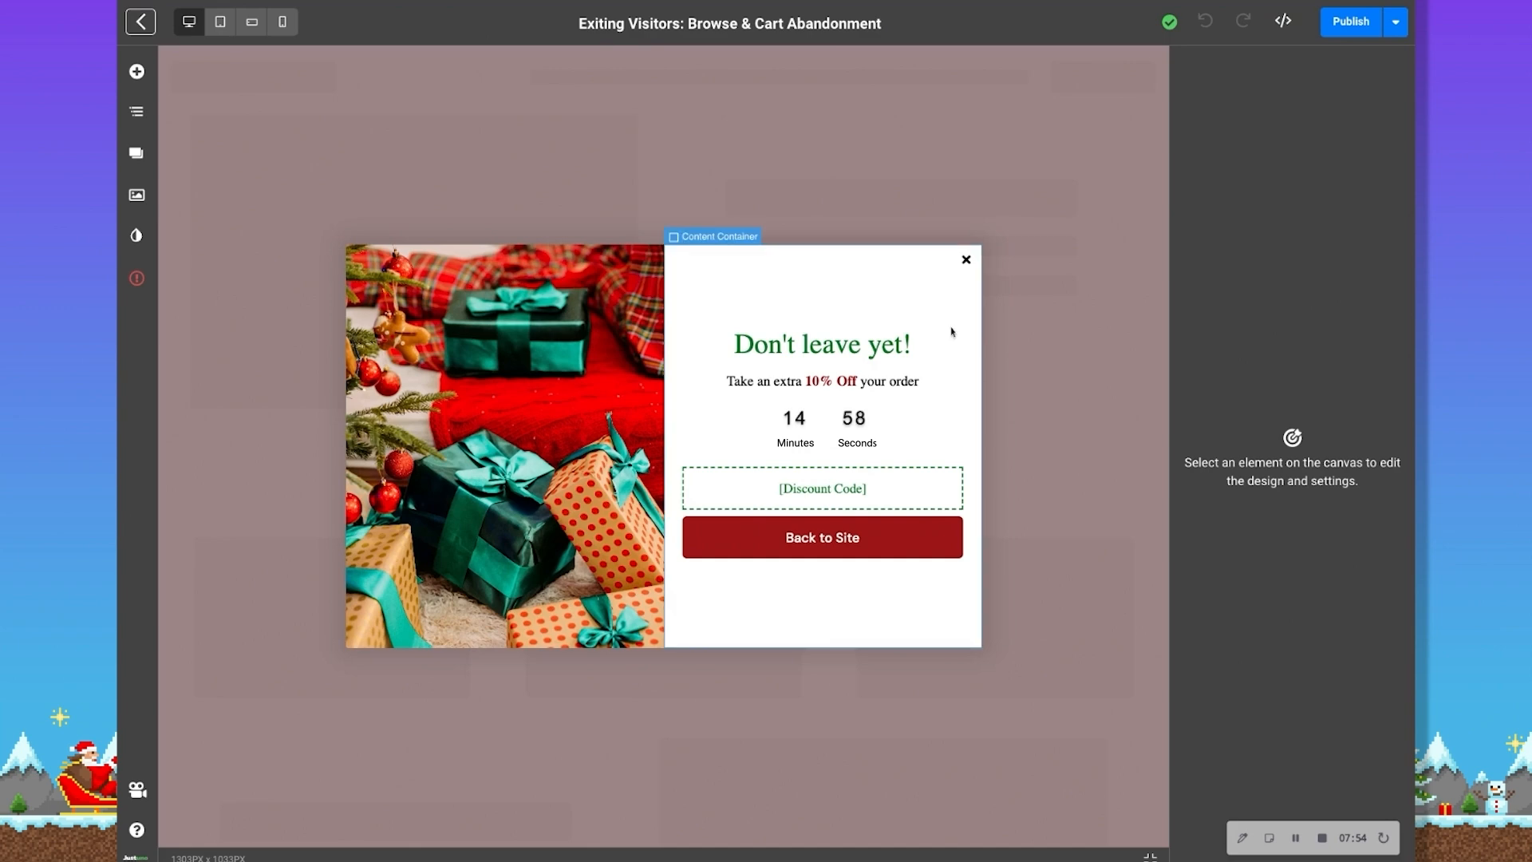
pyautogui.click(587, 348)
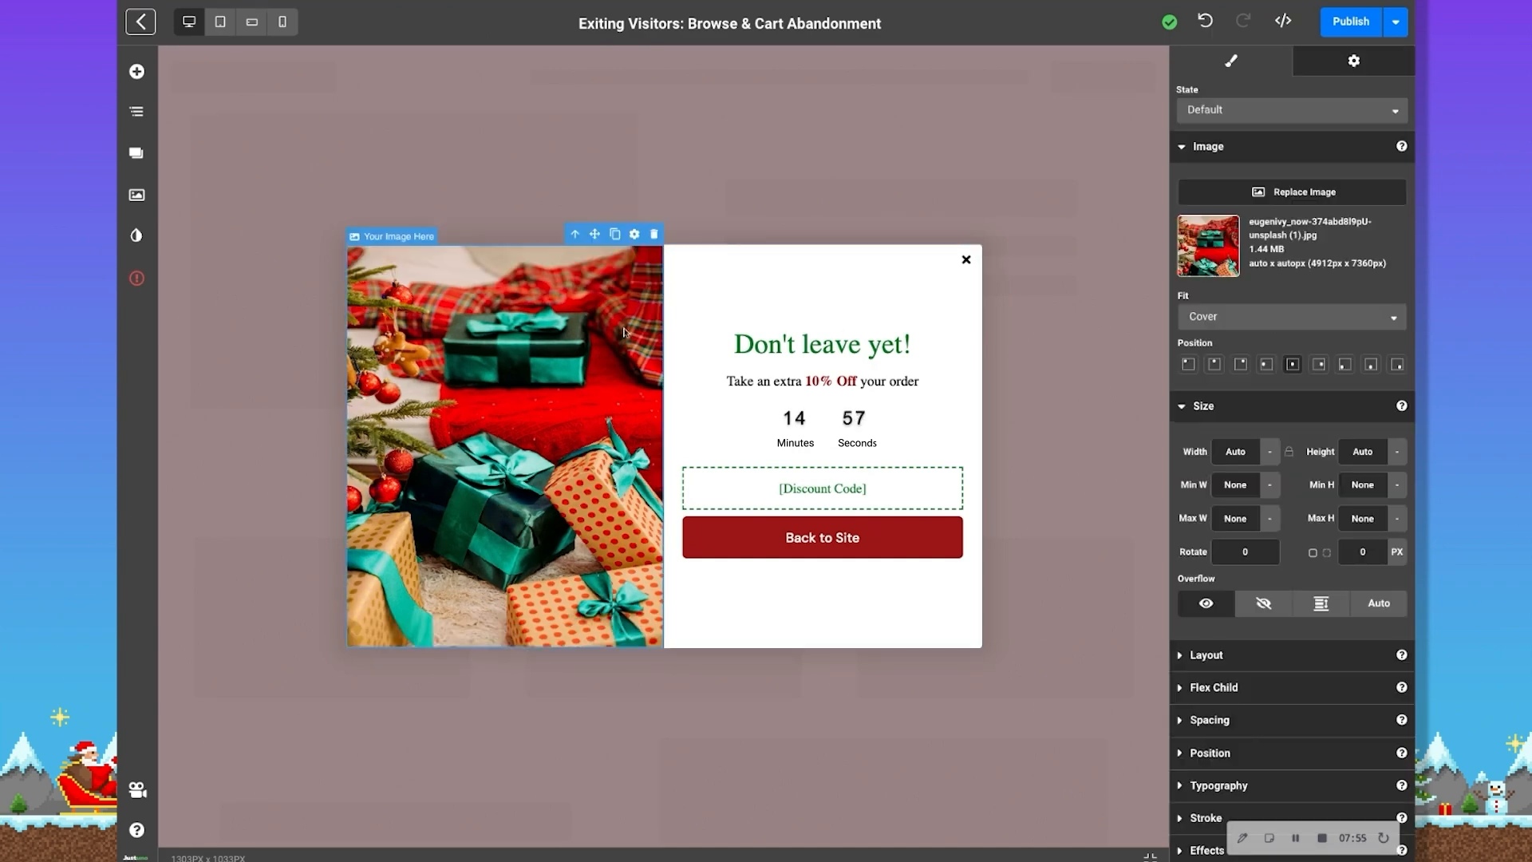
pyautogui.click(795, 355)
pyautogui.click(822, 548)
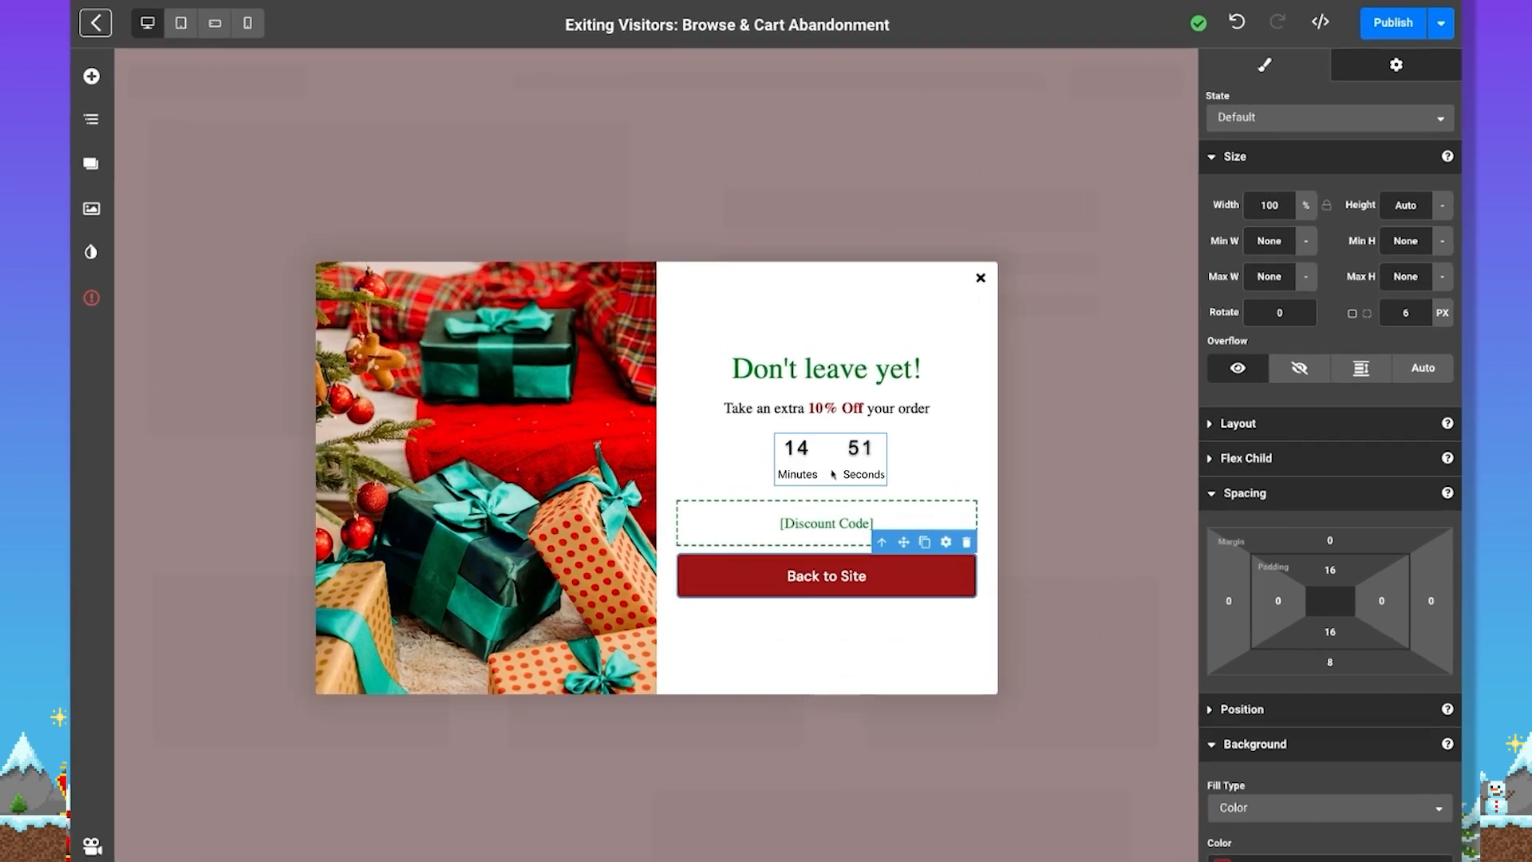
# Review the countdown timer's theme, time format, duration and end-action settings along with its style options
pyautogui.click(830, 441)
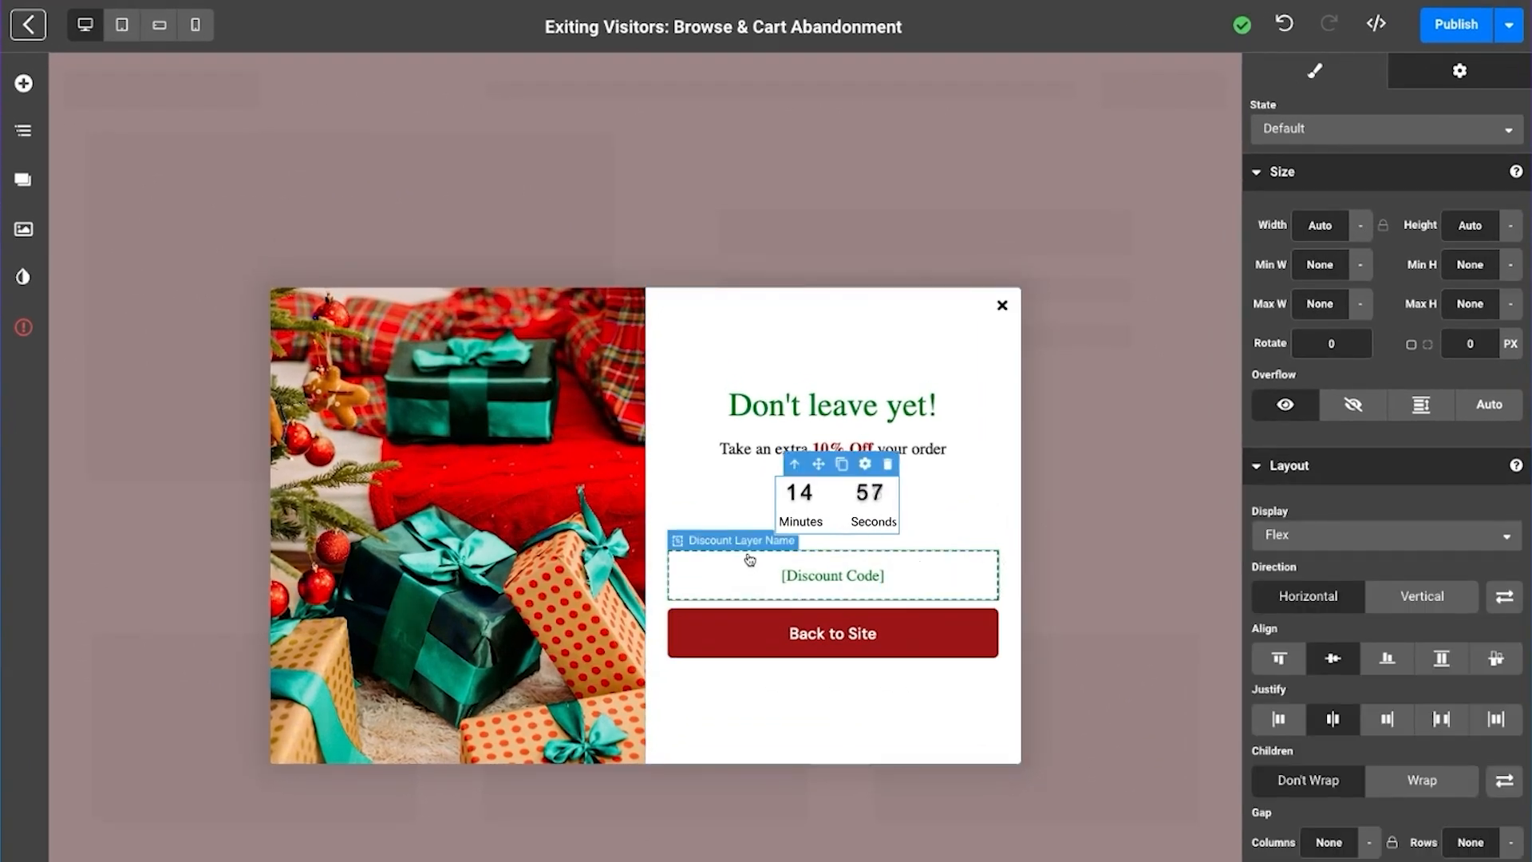
pyautogui.click(1461, 73)
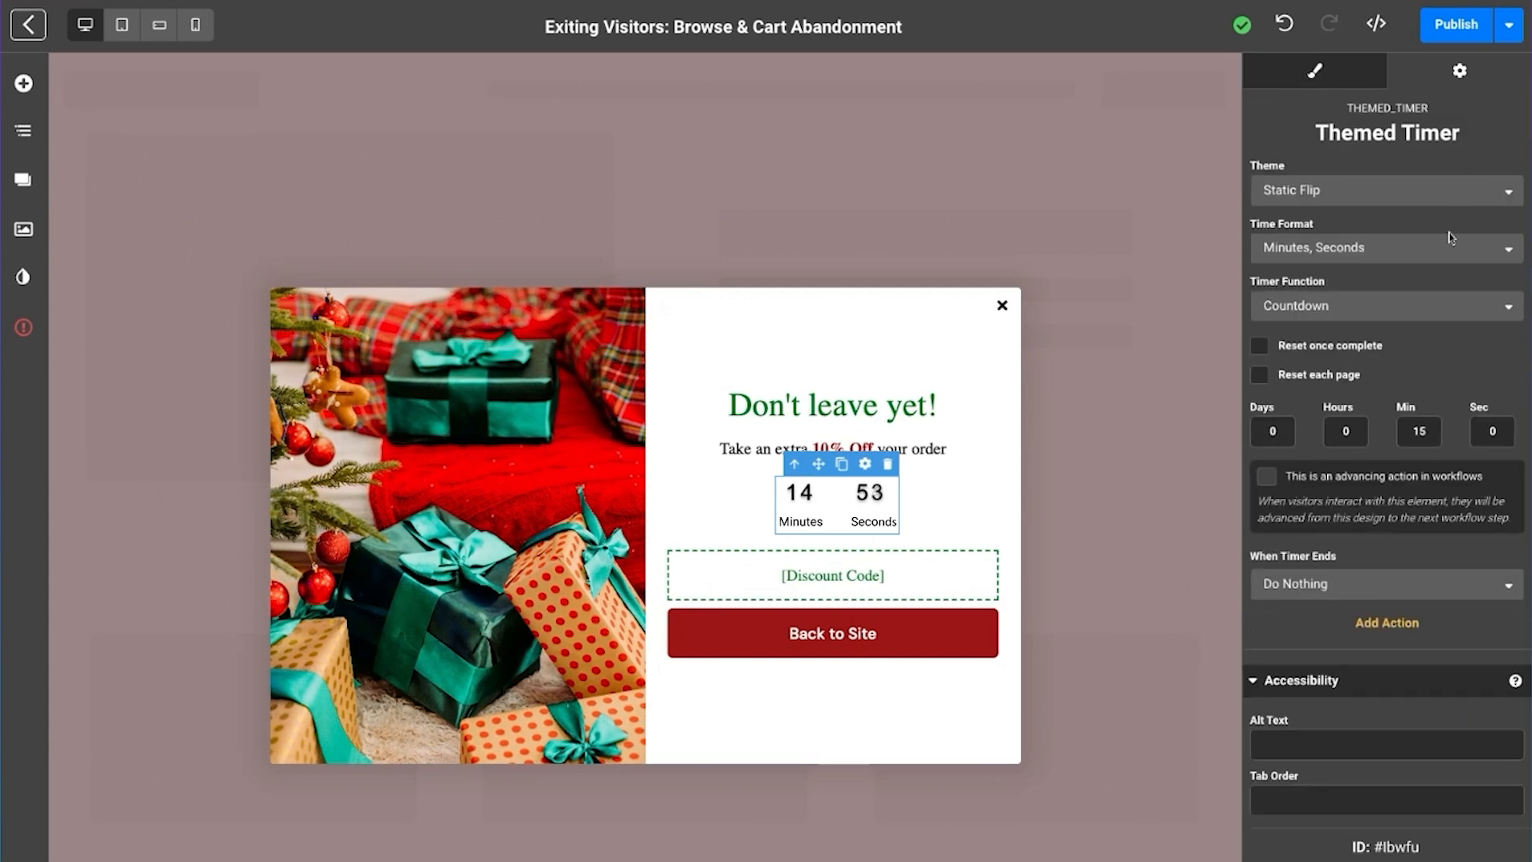
pyautogui.click(1344, 69)
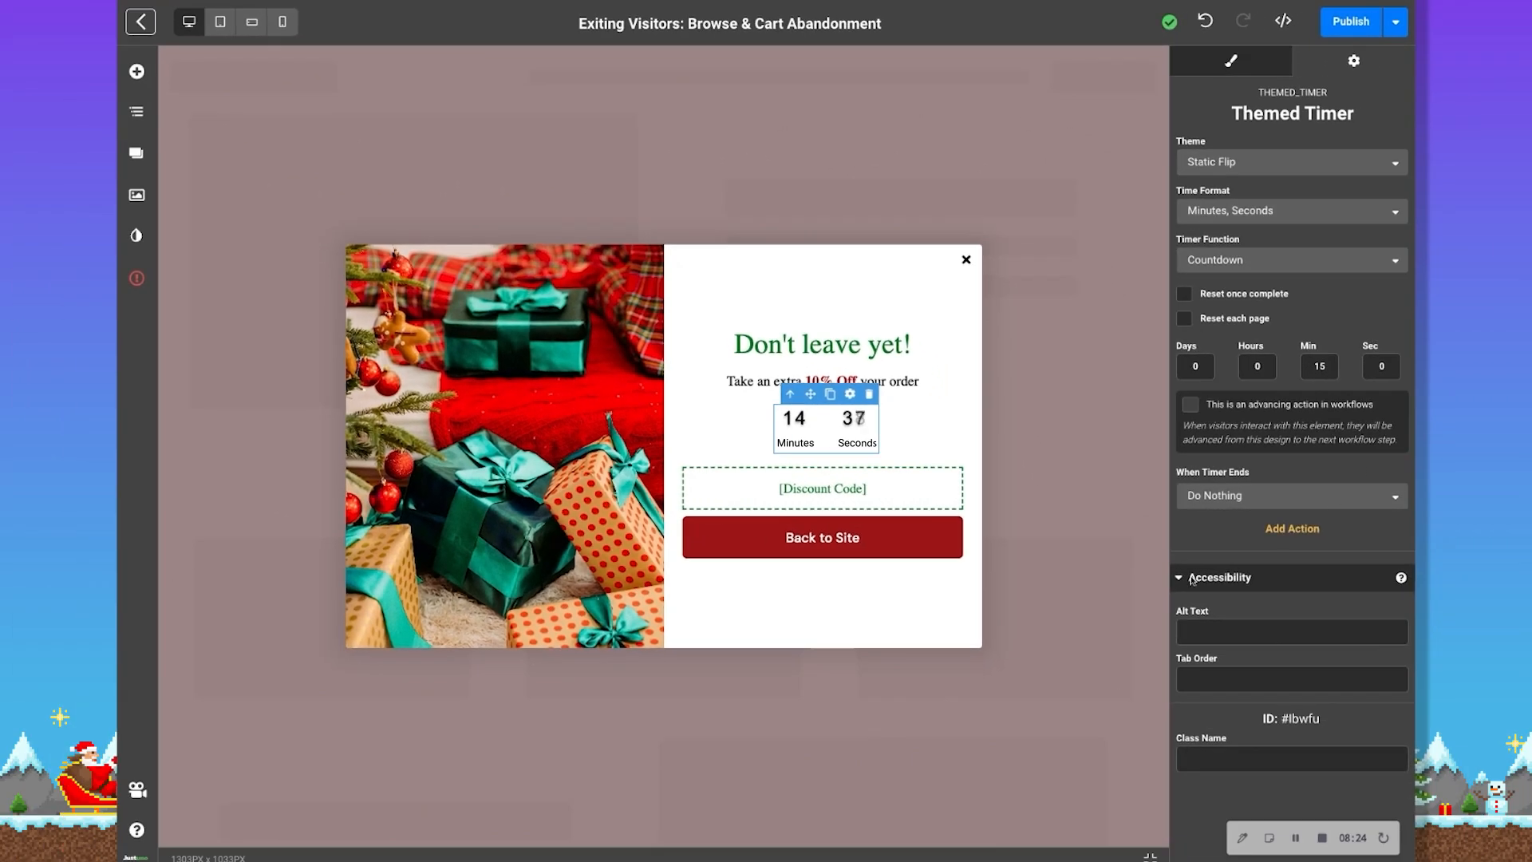
# Open the settings of the discount code layer and assign the "Template [10% Off]" discount to it
pyautogui.click(914, 492)
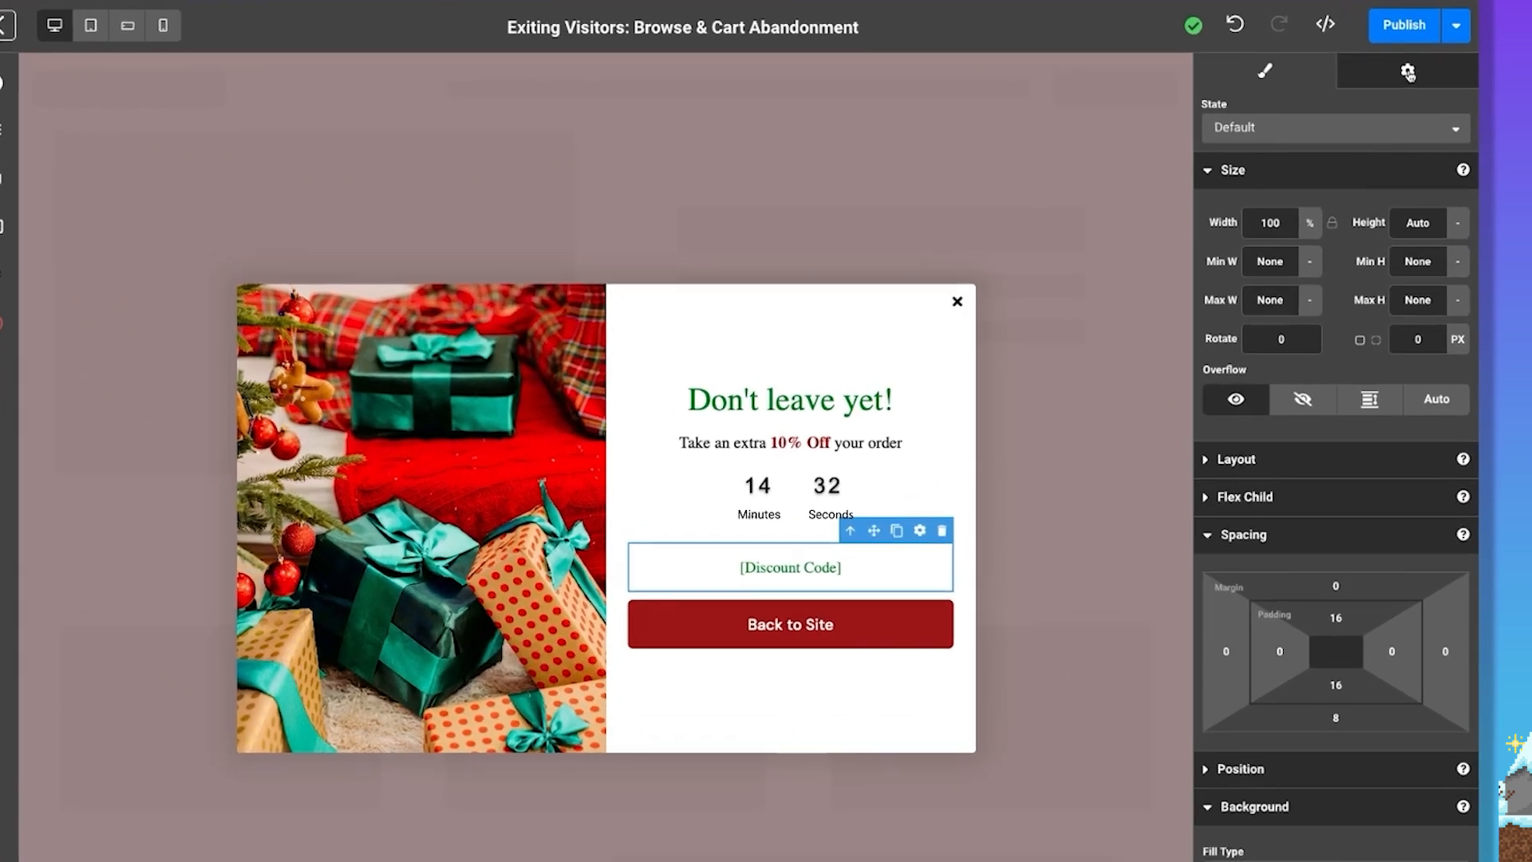
pyautogui.click(1355, 62)
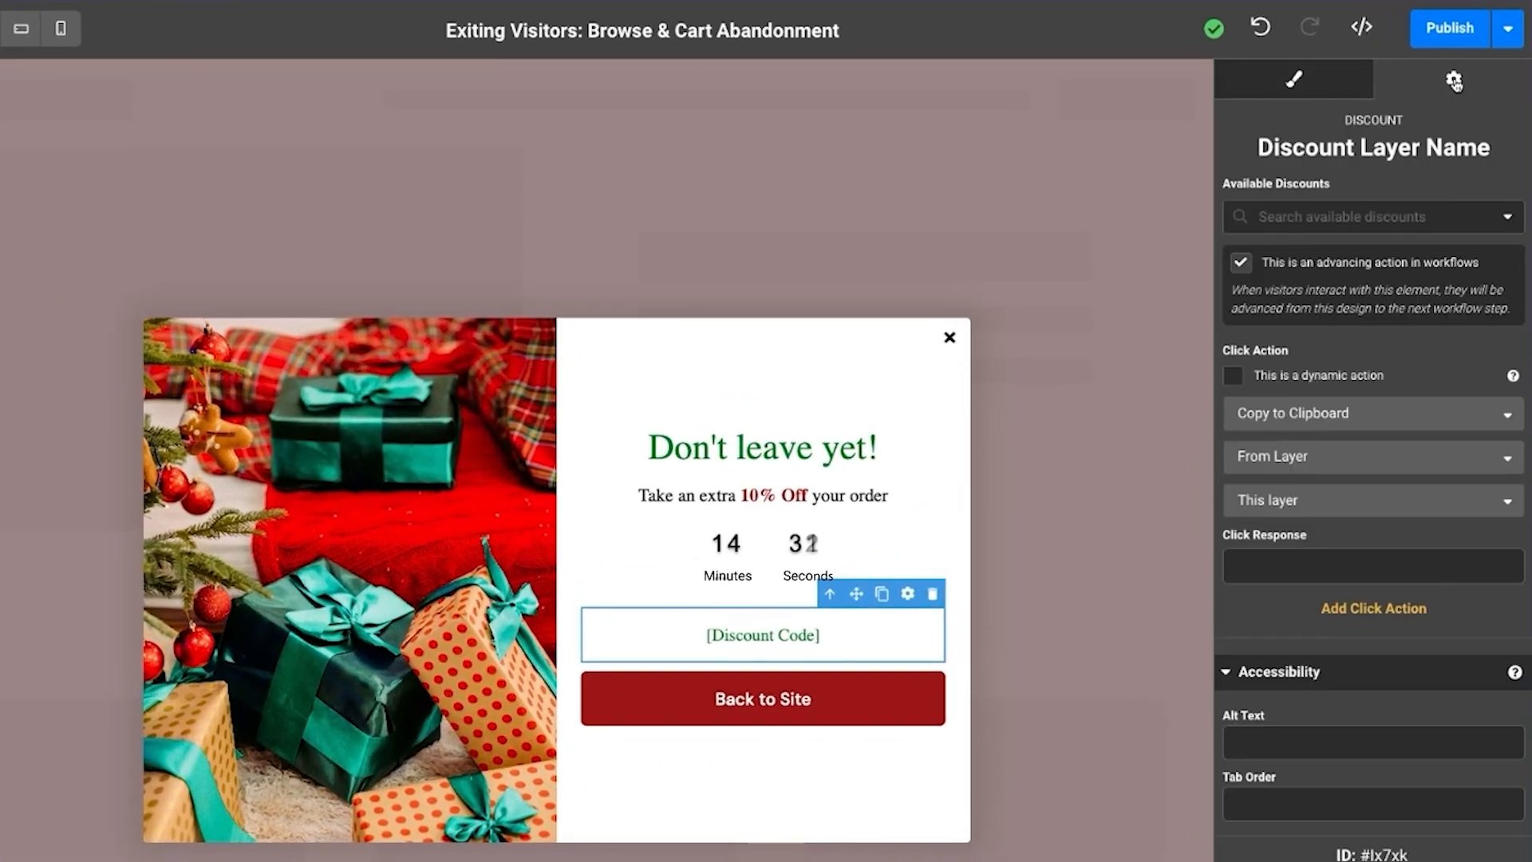
pyautogui.click(1502, 210)
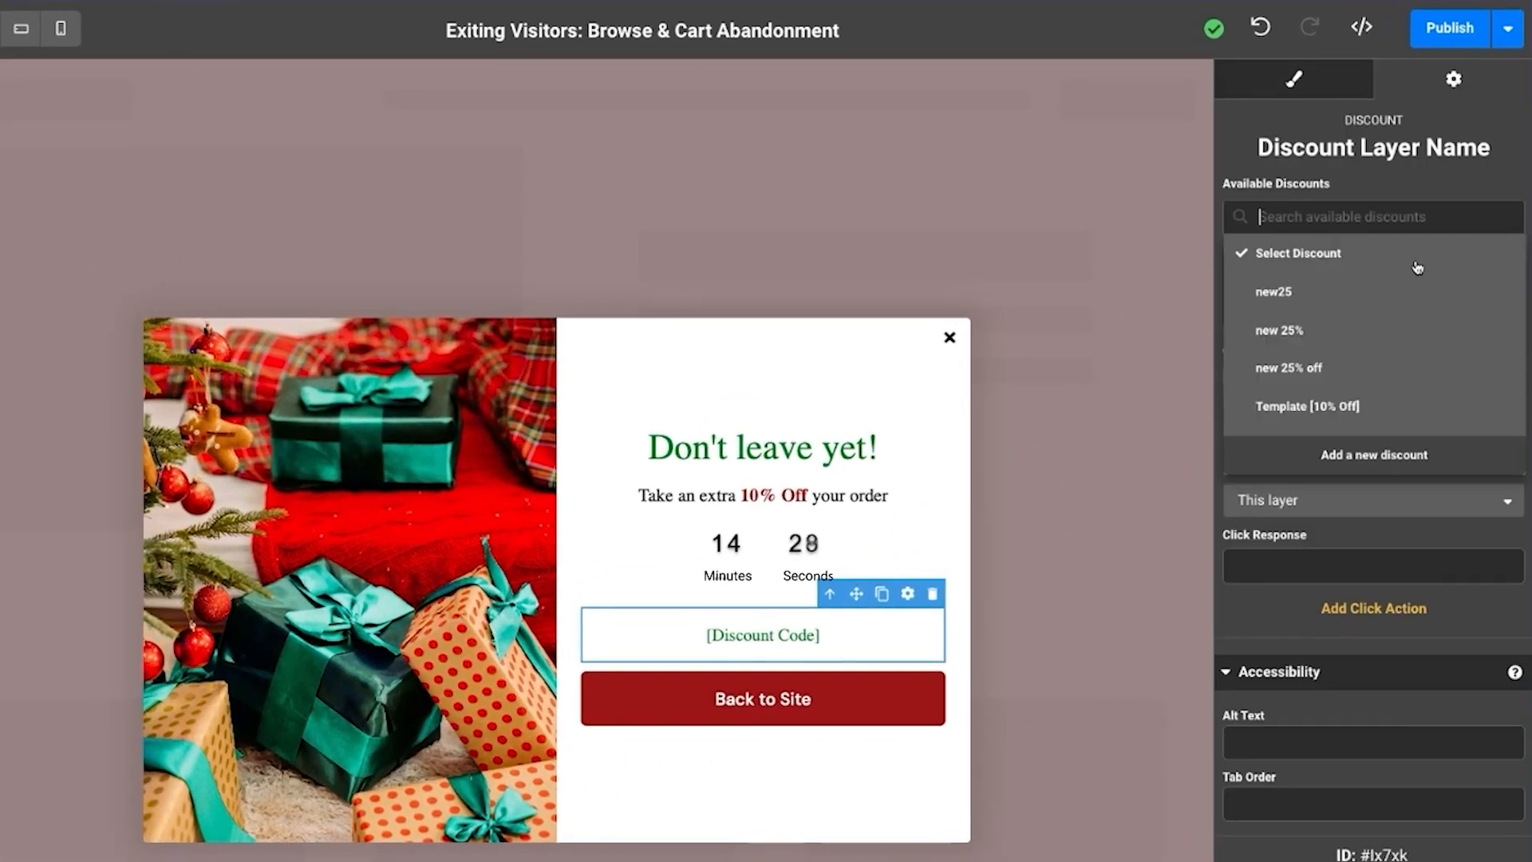
pyautogui.scroll(-3, 1304, 337)
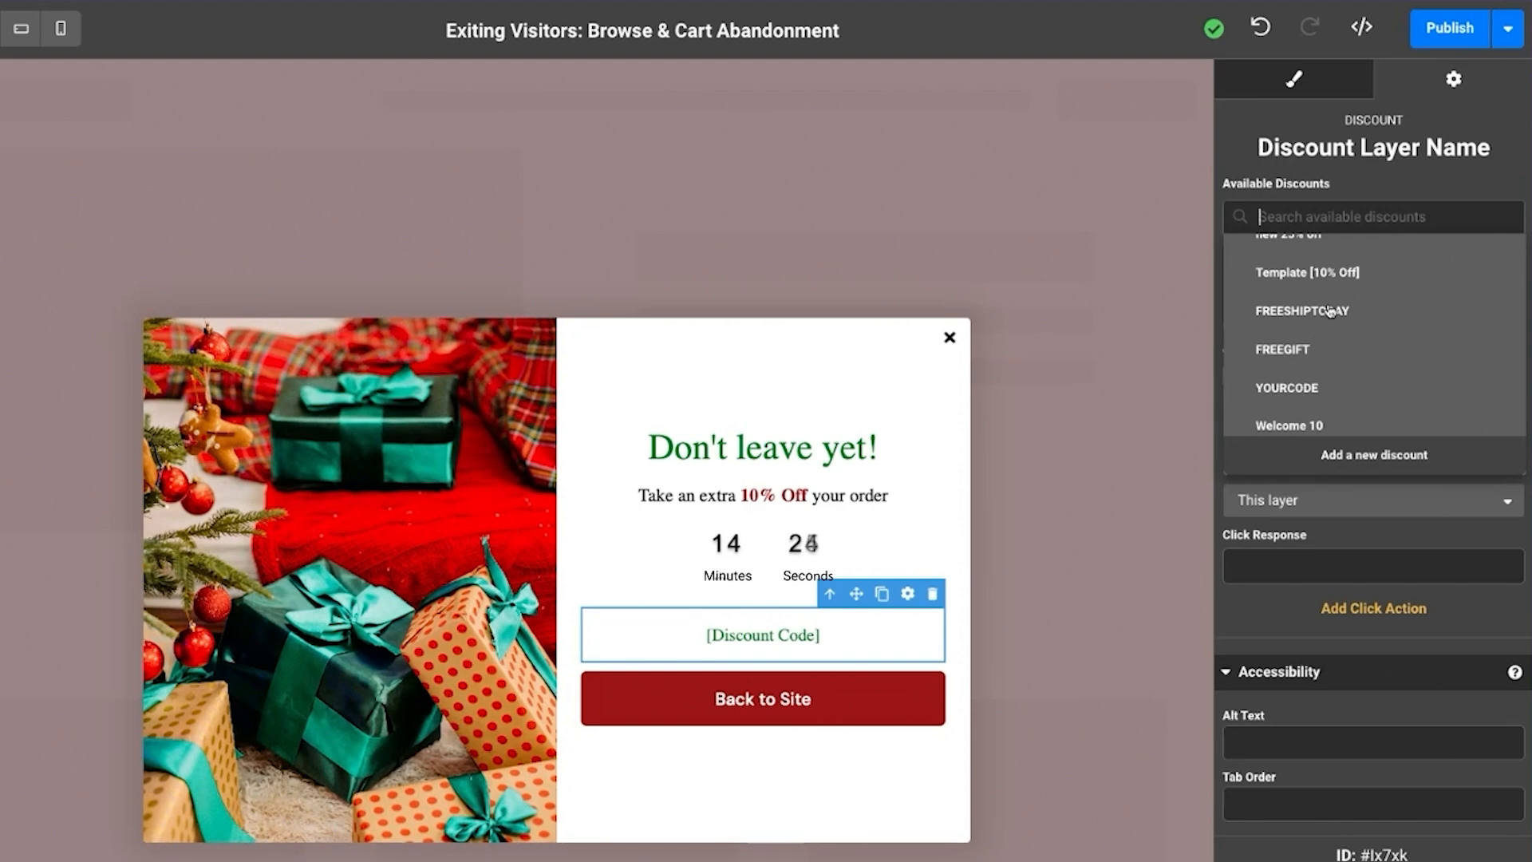
pyautogui.click(1337, 274)
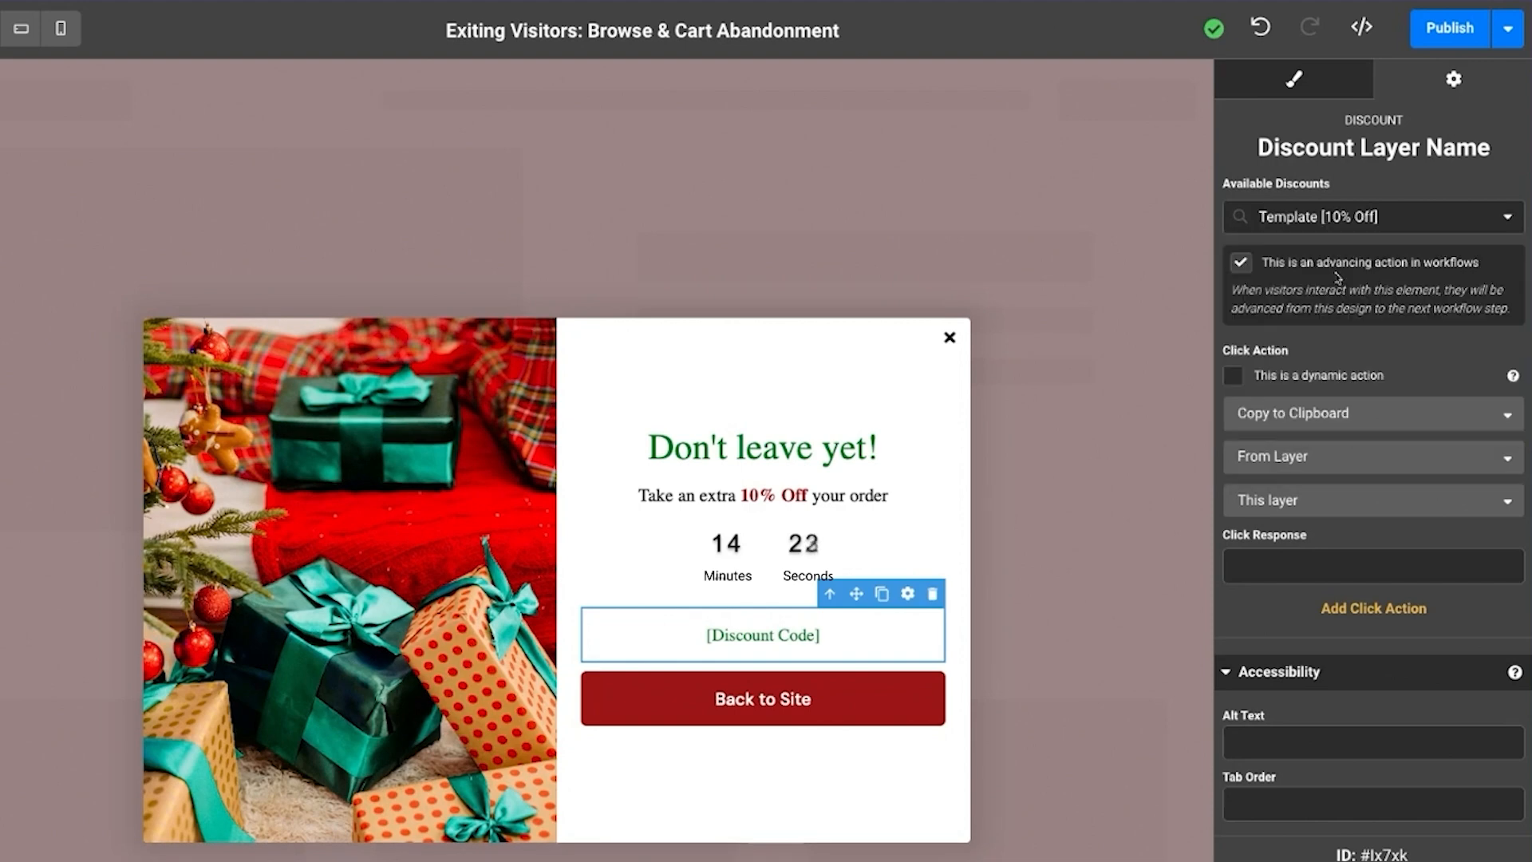
# Start adding a new discount and browse the connected Shopify store's codes available for syncing, without importing any
pyautogui.click(1508, 217)
pyautogui.click(1421, 457)
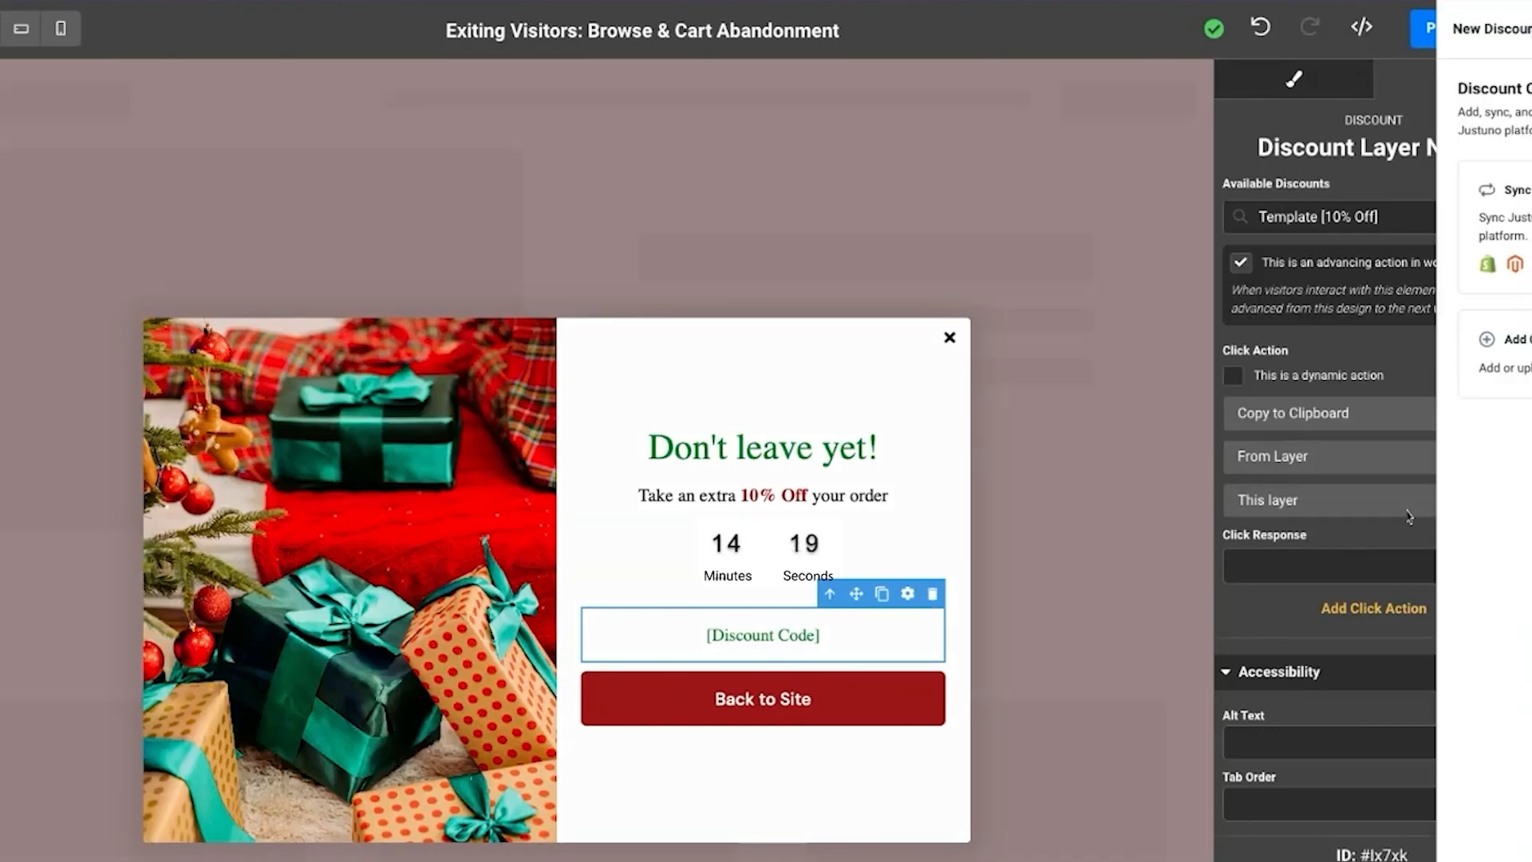
pyautogui.click(1272, 222)
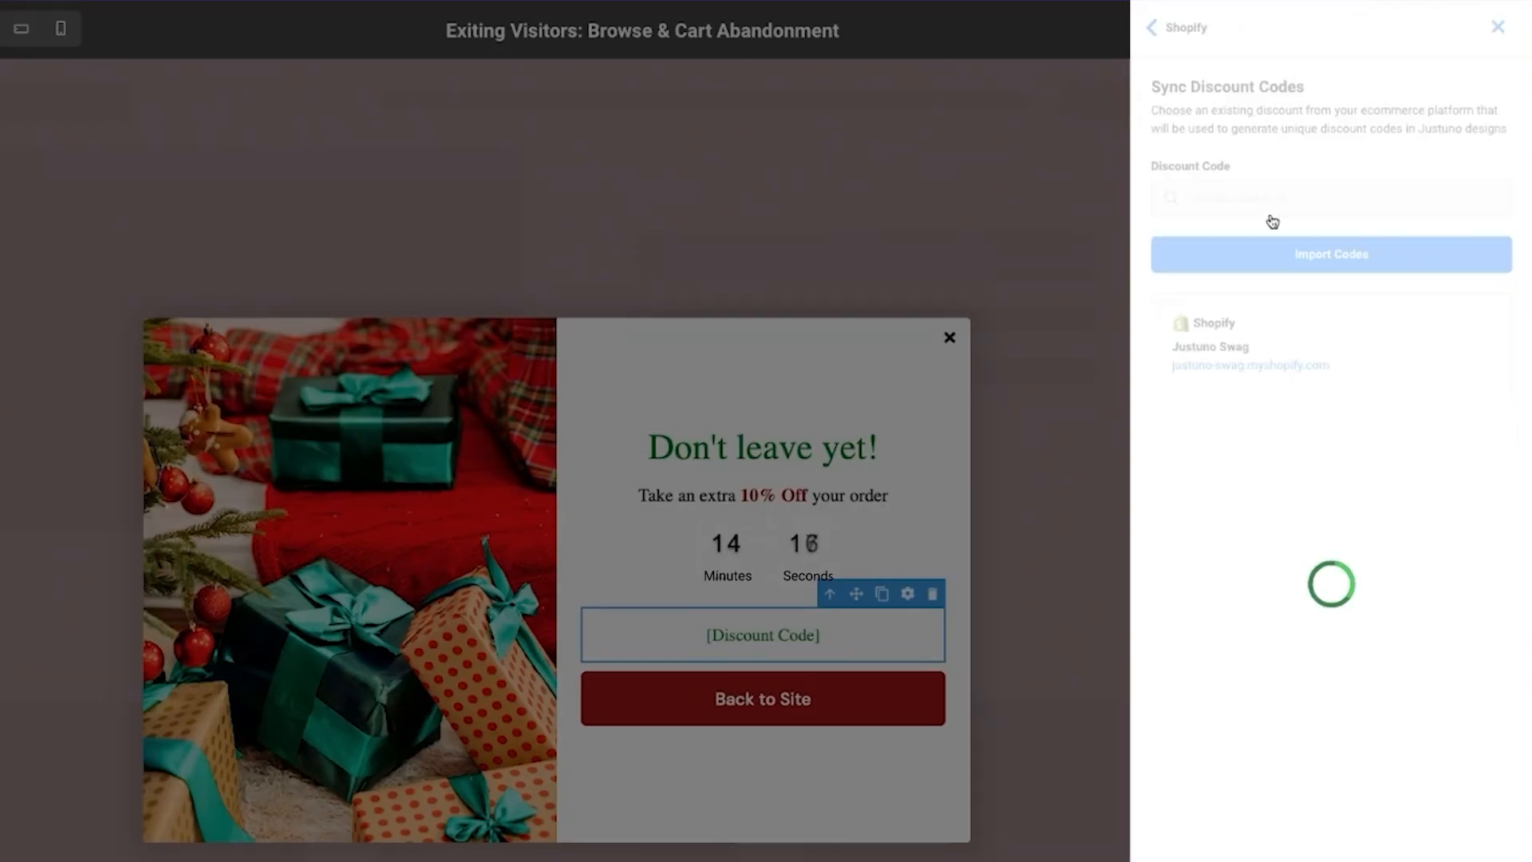
pyautogui.click(1321, 195)
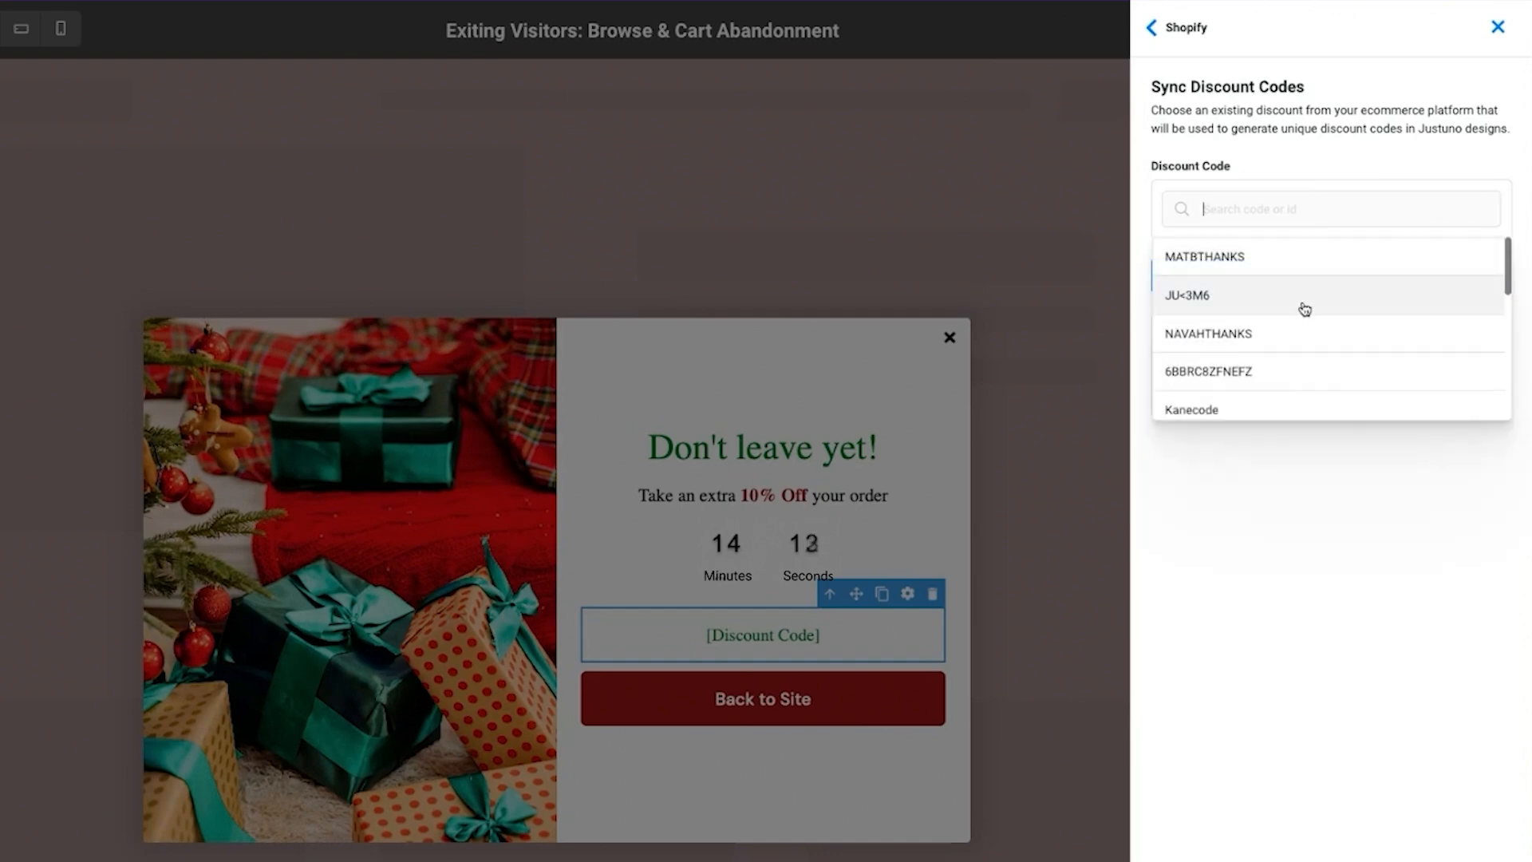
pyautogui.scroll(-5, 1305, 308)
pyautogui.scroll(-3, 1317, 279)
pyautogui.scroll(-3, 1309, 319)
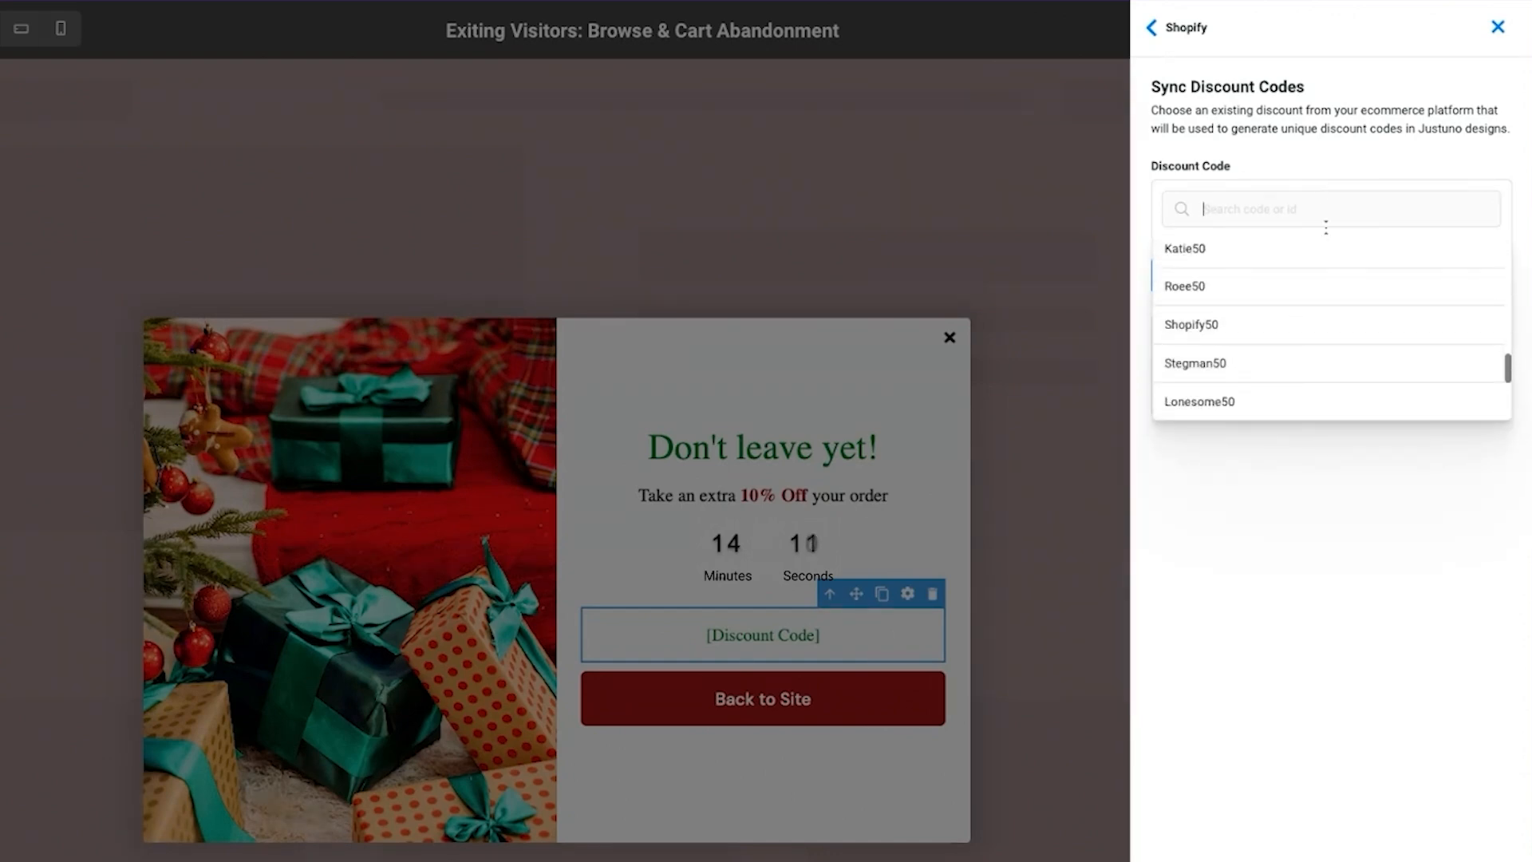
pyautogui.click(1350, 523)
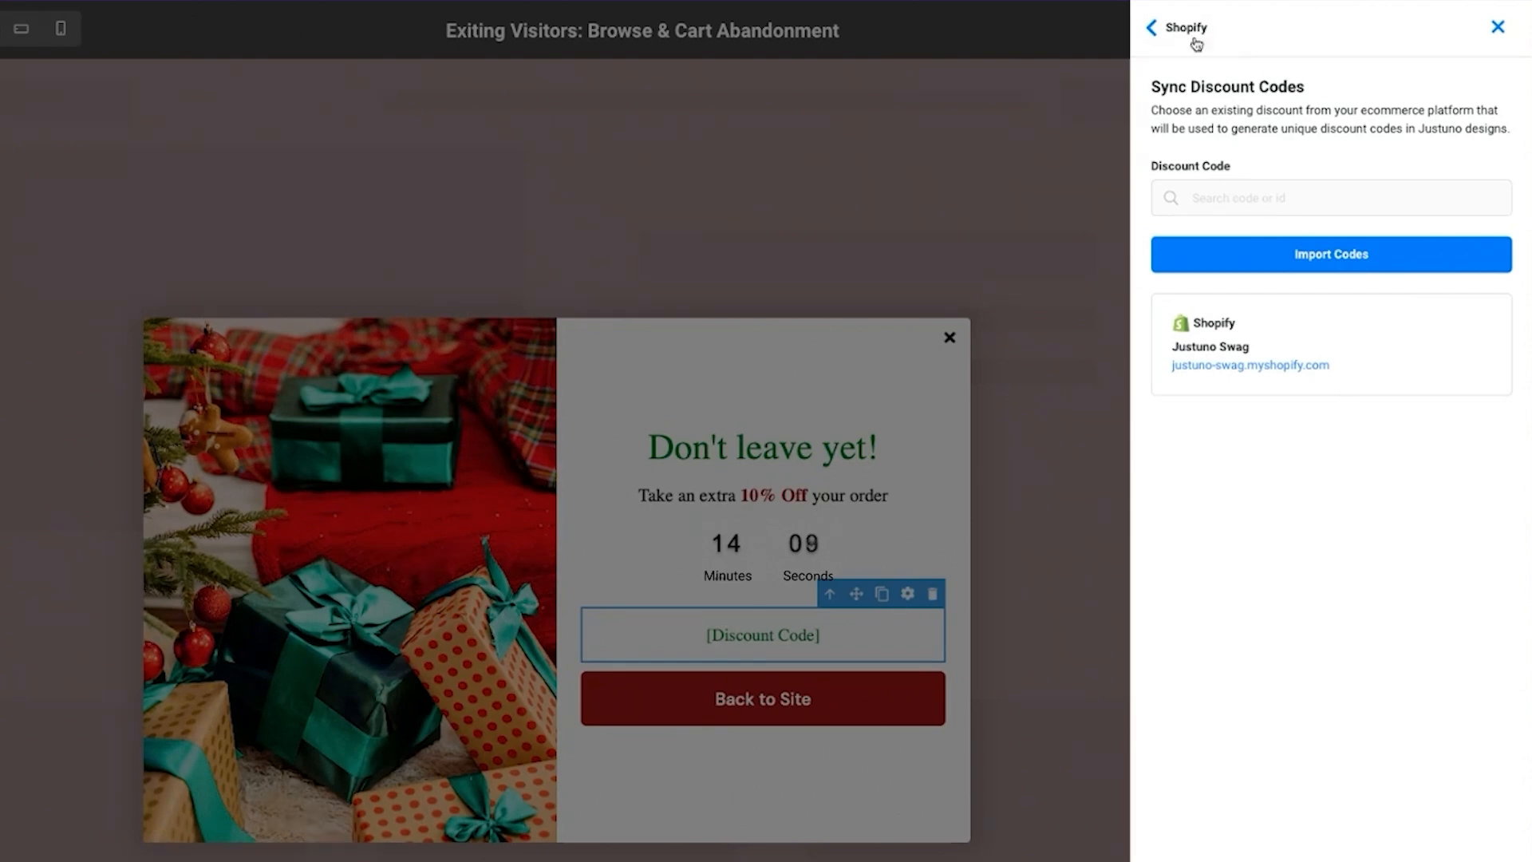
pyautogui.click(1163, 36)
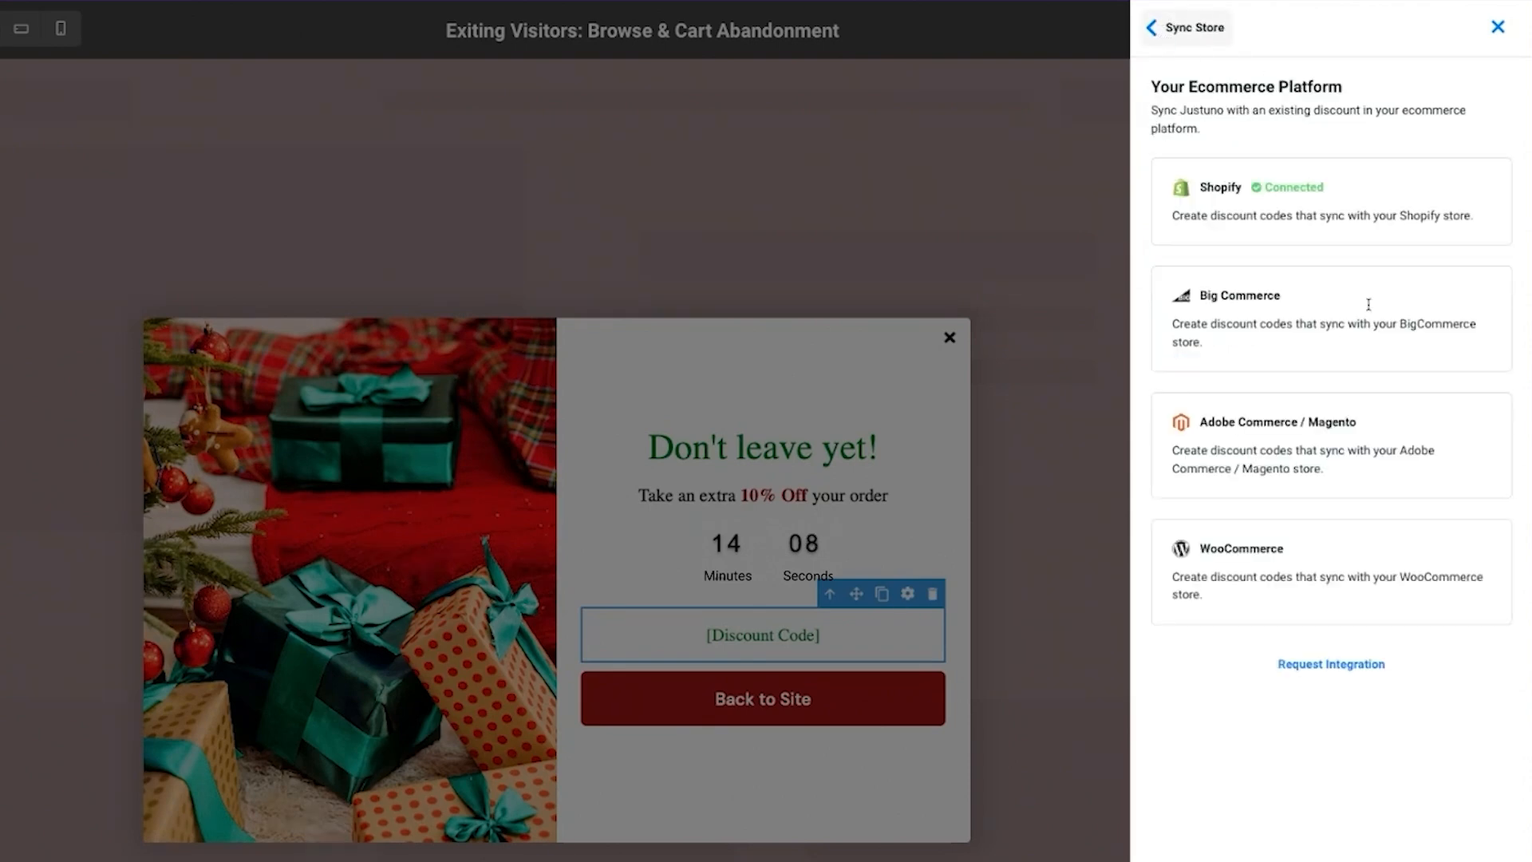
pyautogui.click(1161, 27)
# Create a fixed-code discount named "10off" with code "new10off" and 10 percent off, and apply it to the discount code layer
pyautogui.click(1259, 354)
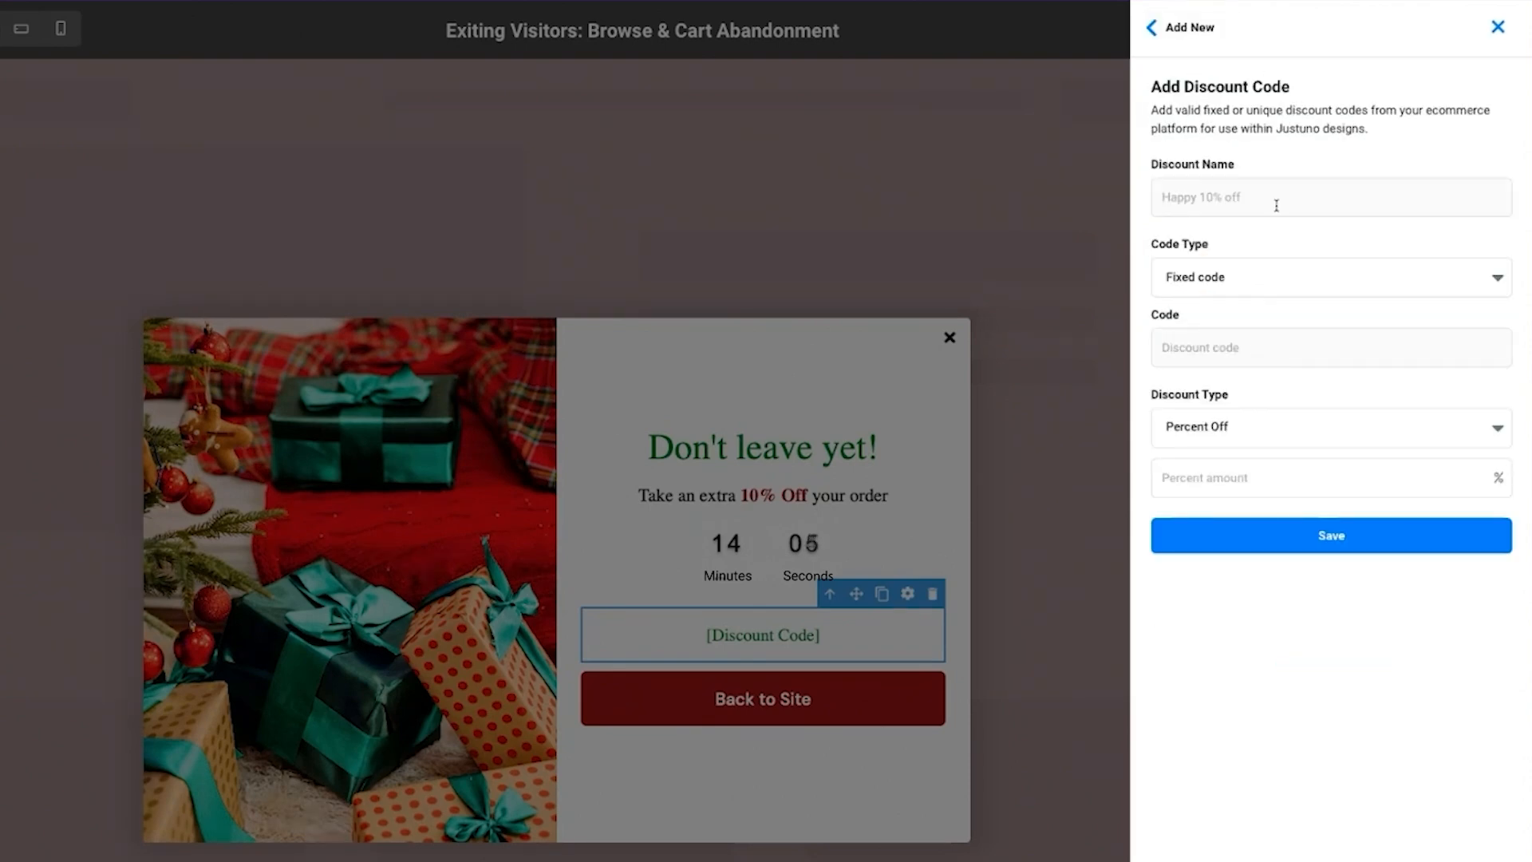
pyautogui.write('10off')
pyautogui.click(1281, 348)
pyautogui.write('new')
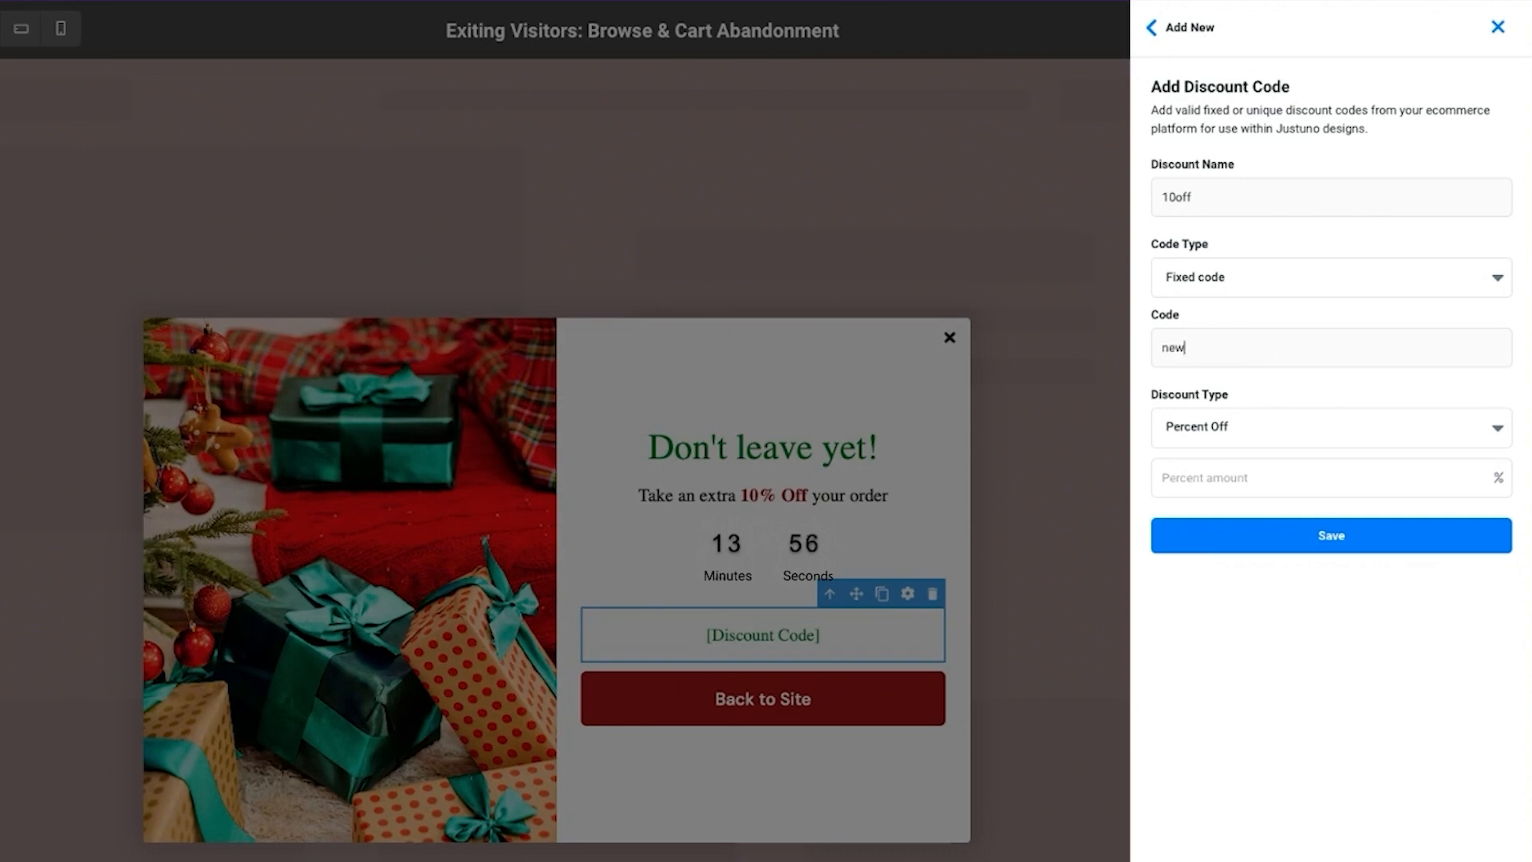
pyautogui.write('10off')
pyautogui.click(1387, 478)
pyautogui.write('10')
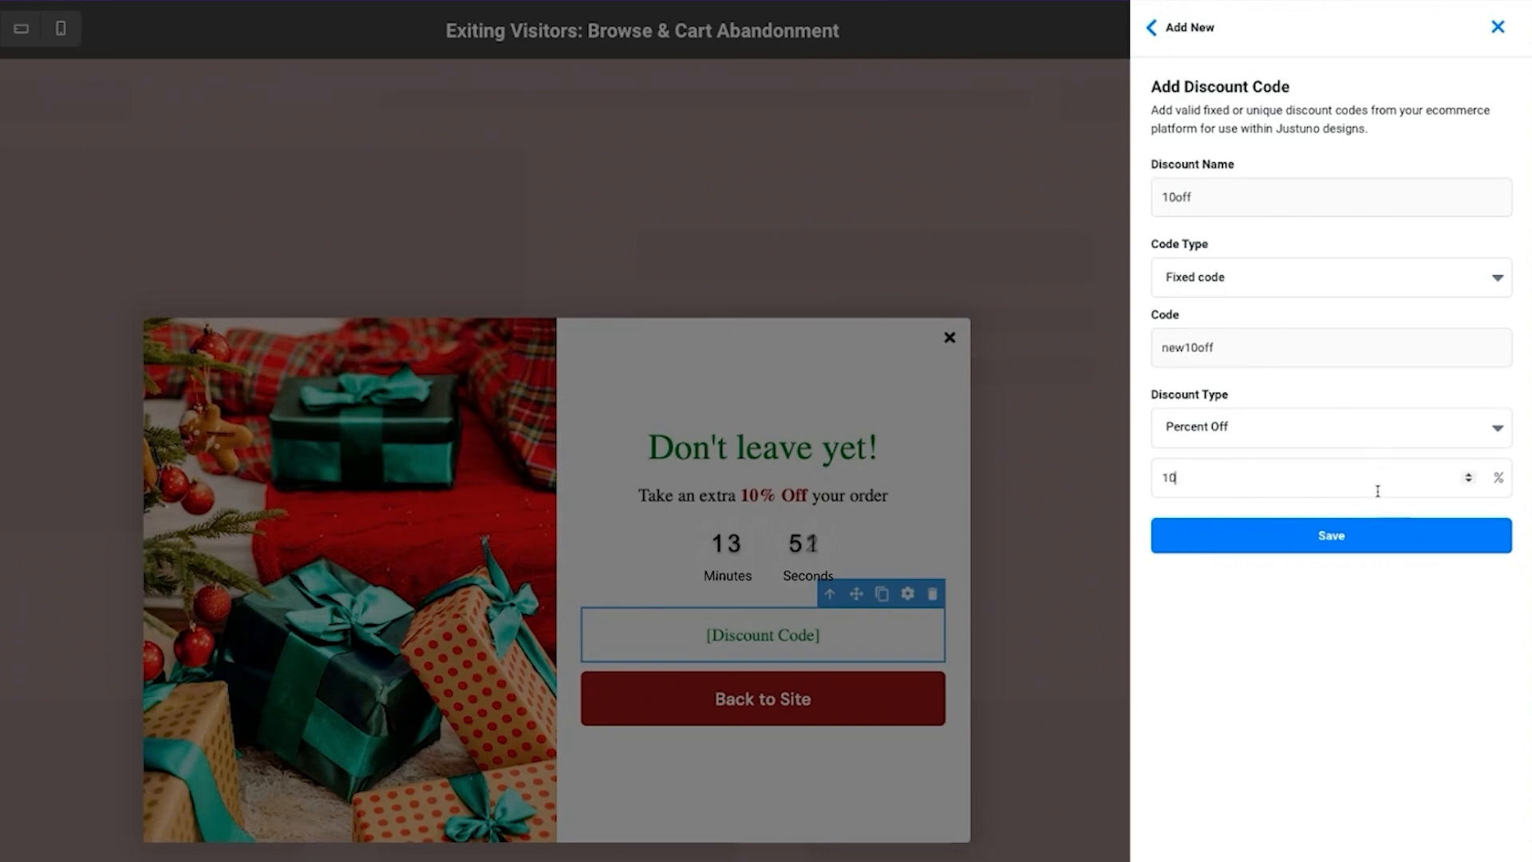
pyautogui.click(1437, 558)
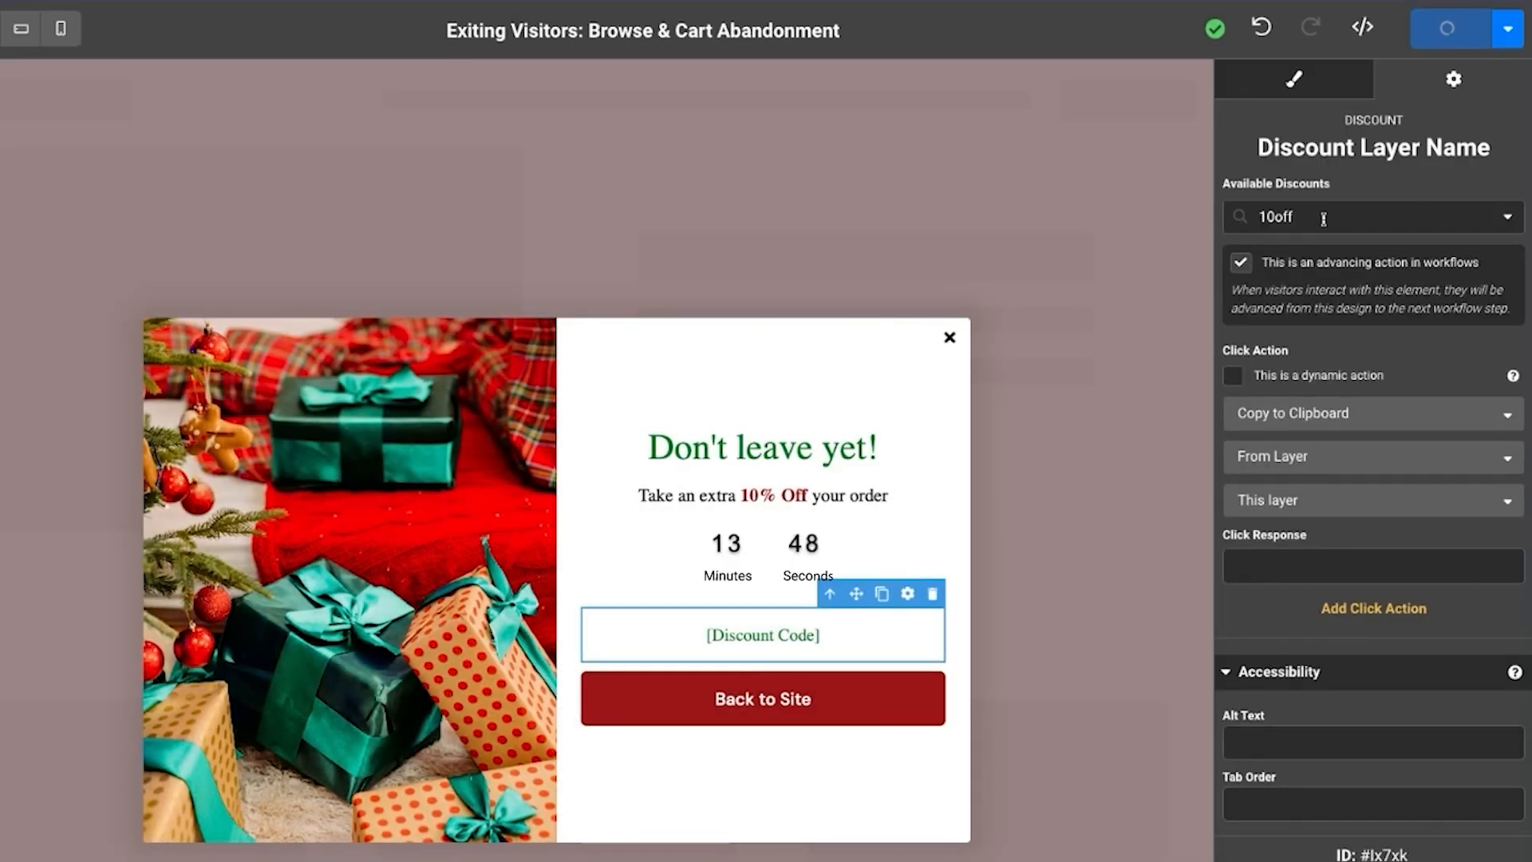
pyautogui.click(1323, 217)
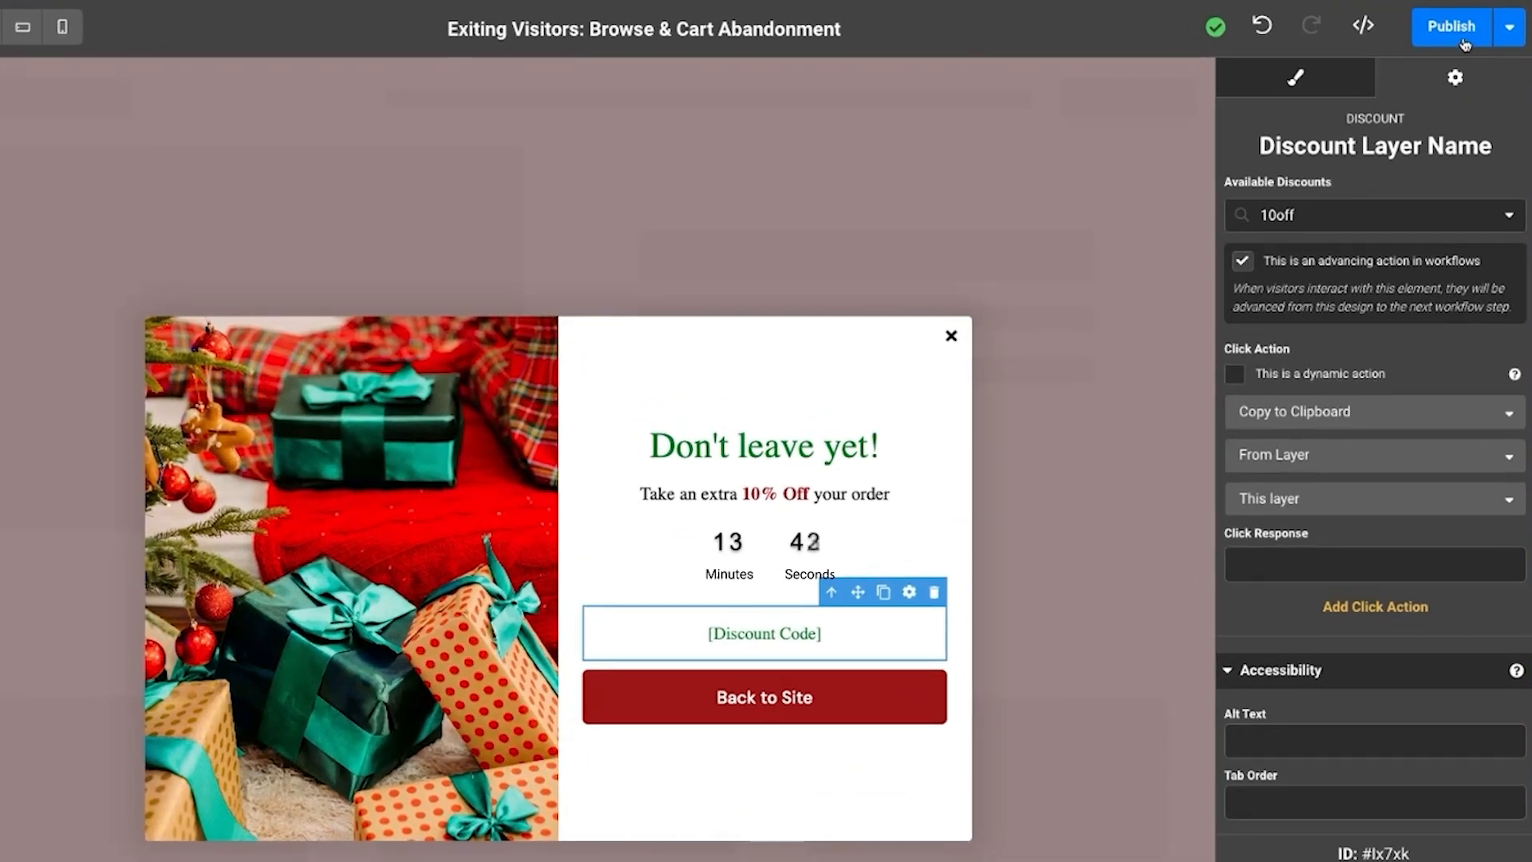
# Publish the cart abandonment popup design and go back to the workflow canvas
pyautogui.click(1351, 22)
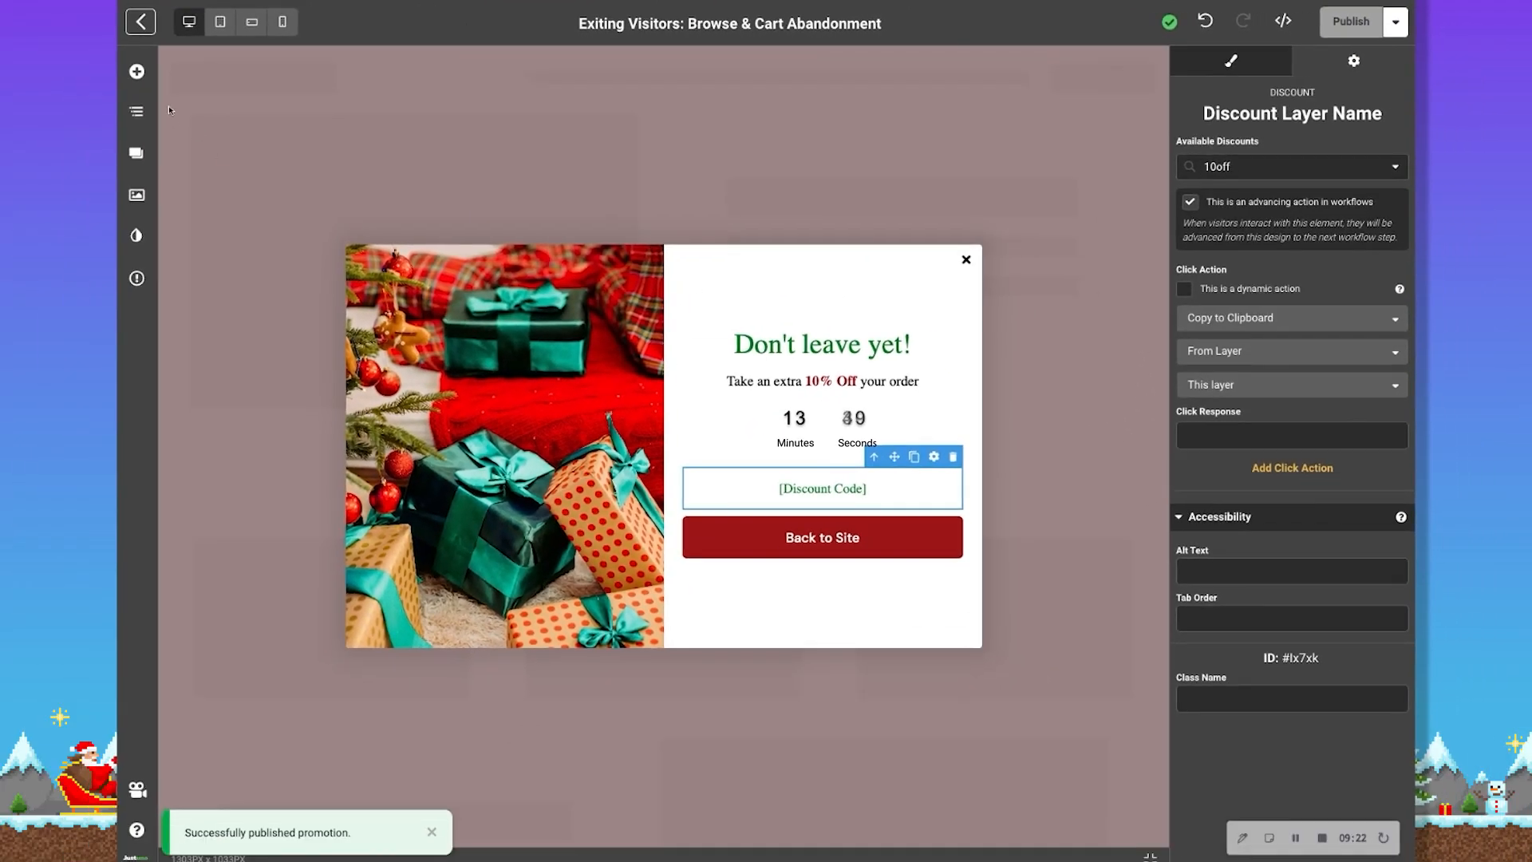
pyautogui.click(141, 22)
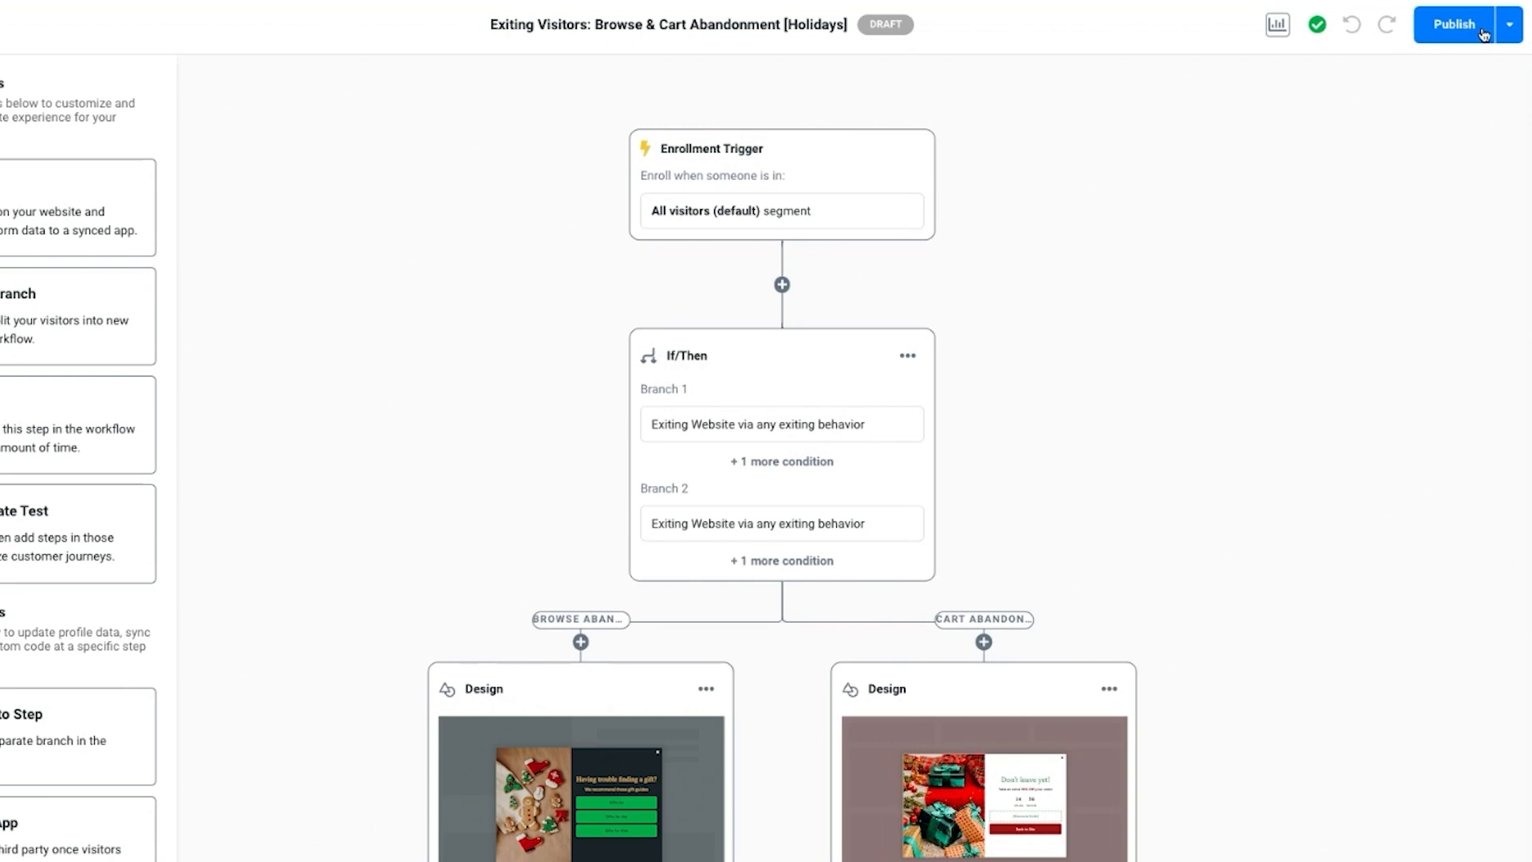
# Preview the workflow, follow the Browse Abandonment branch to its onsite popup and try the "Gifts for Him" button
pyautogui.click(1505, 36)
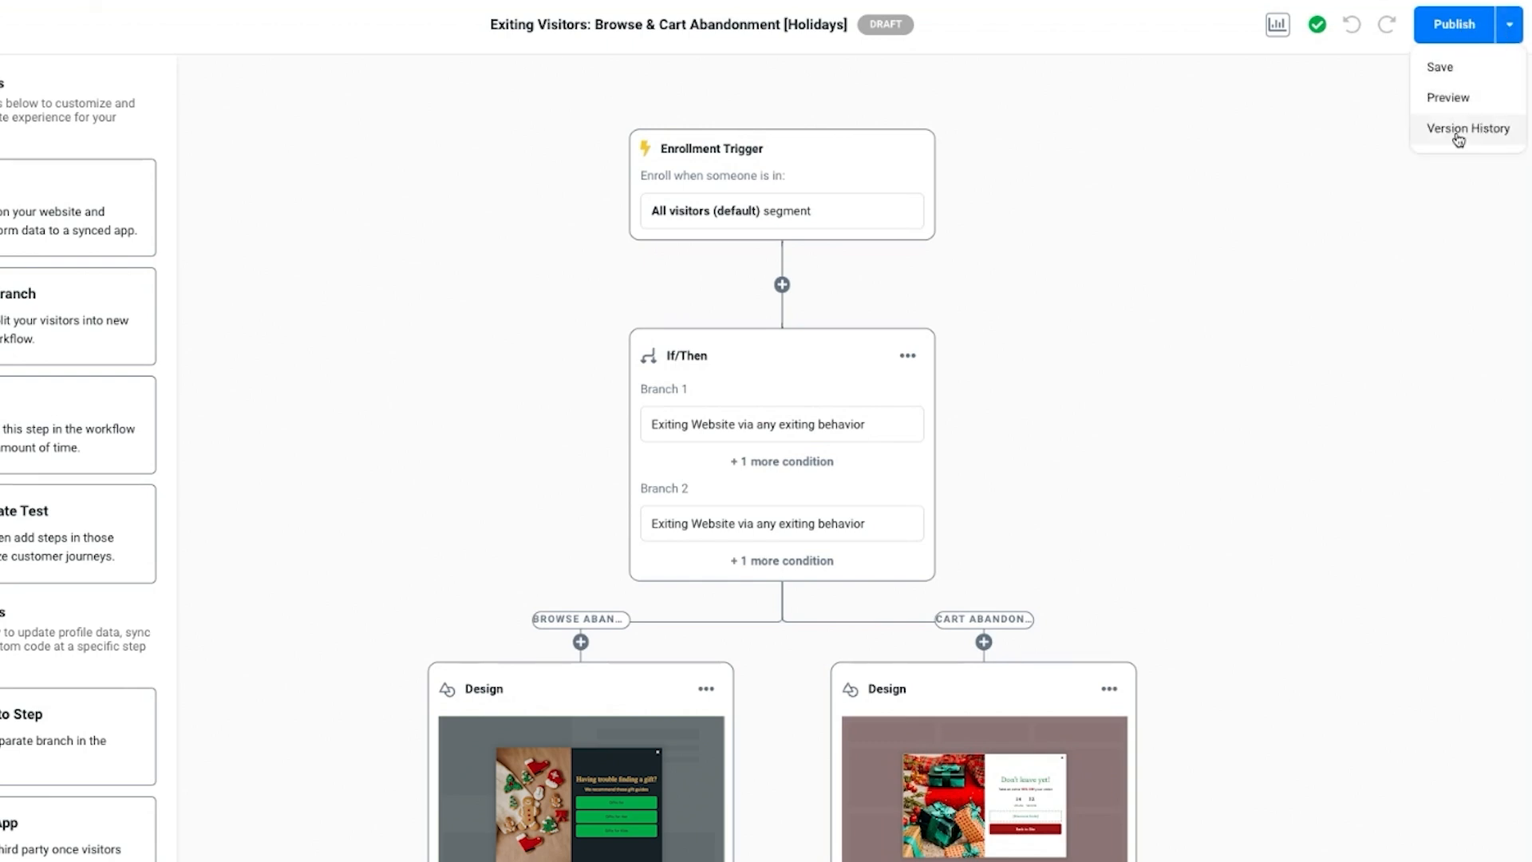
pyautogui.click(1468, 99)
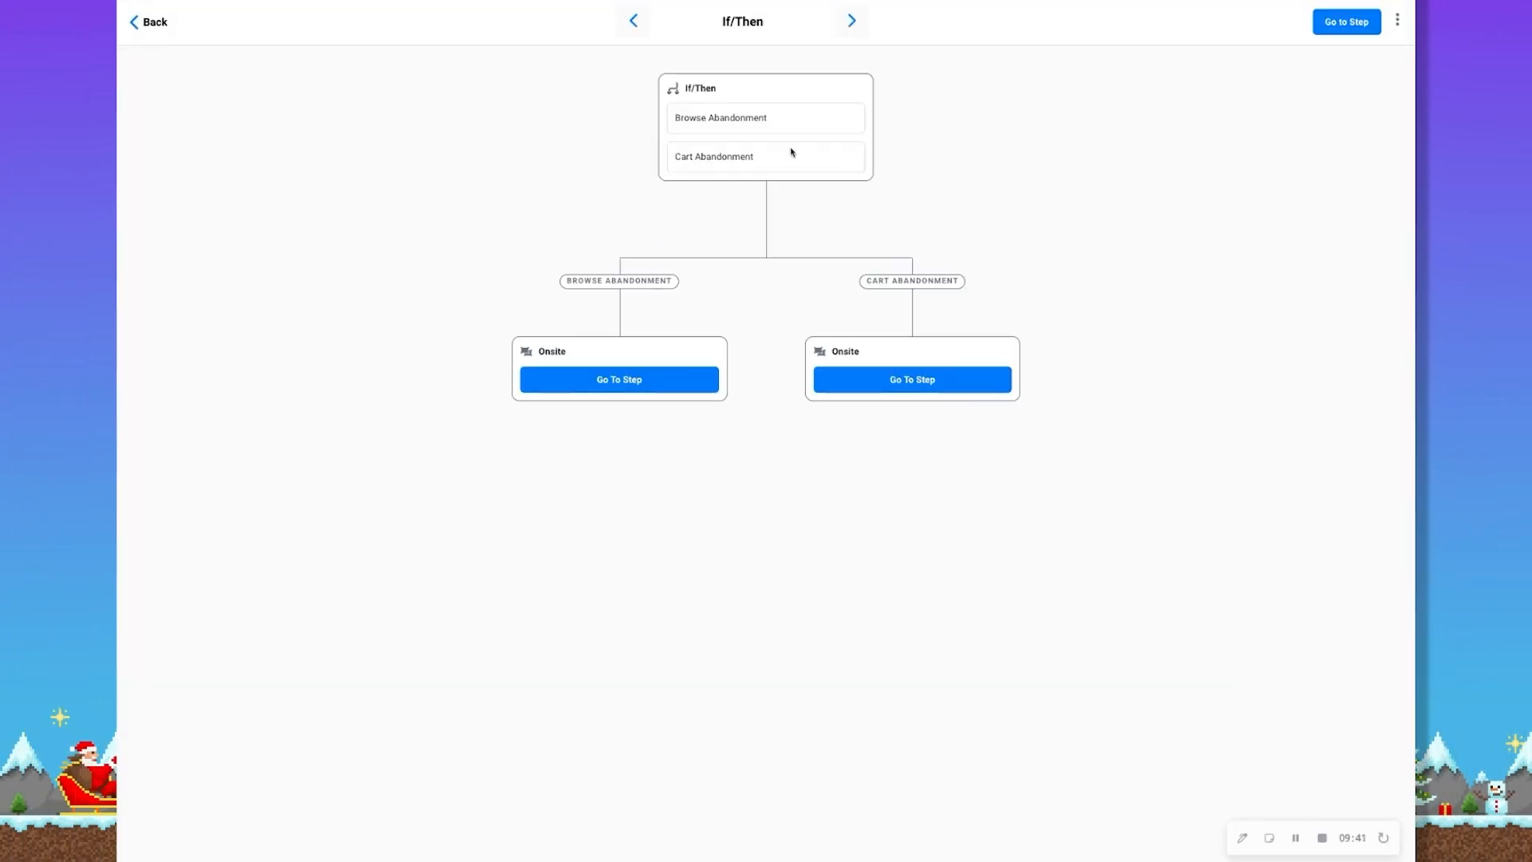
pyautogui.click(629, 378)
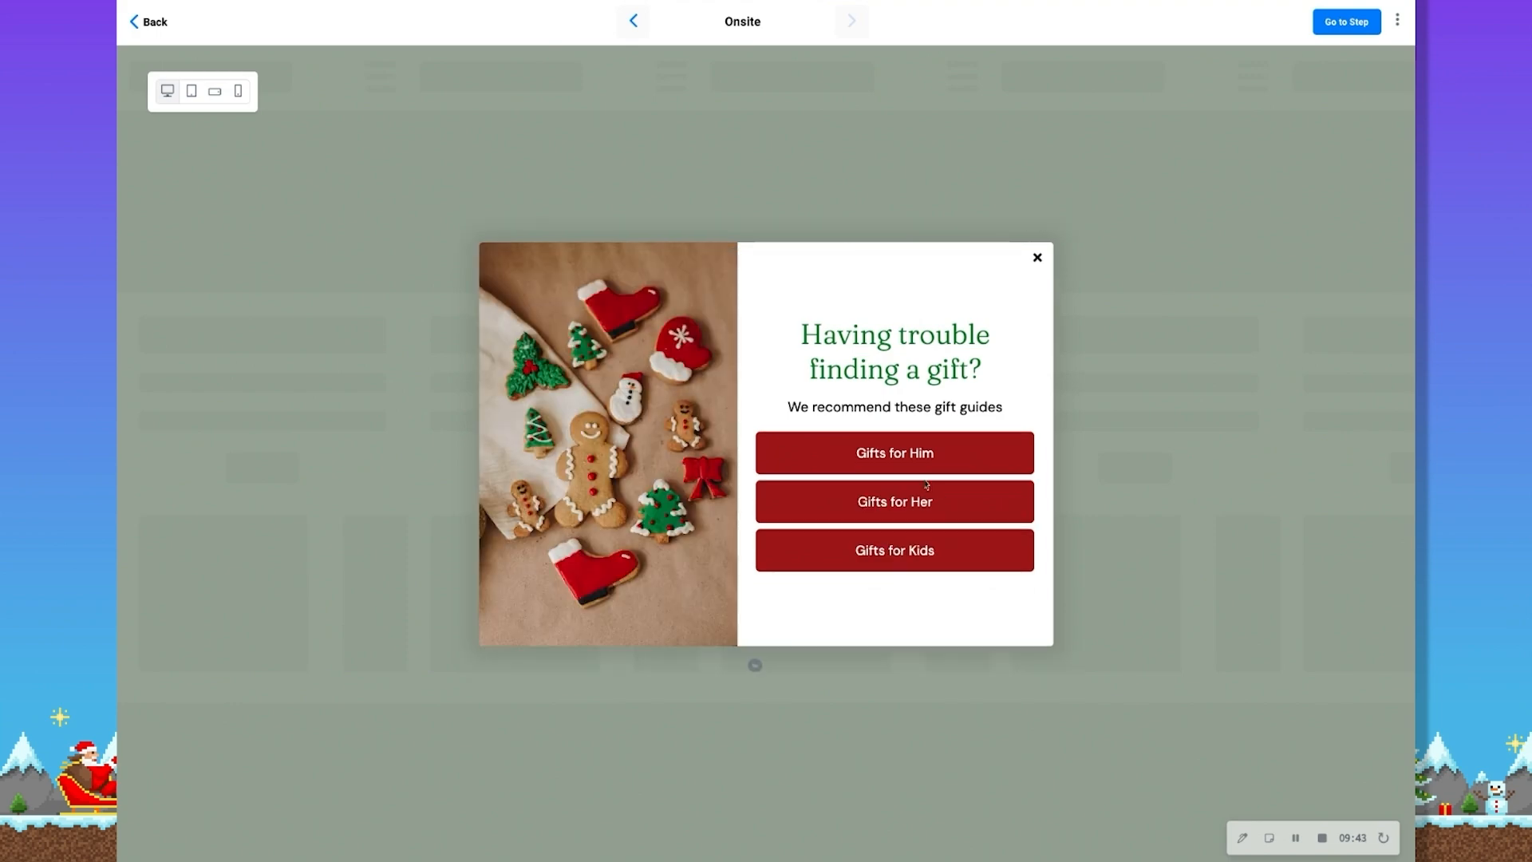
pyautogui.click(917, 453)
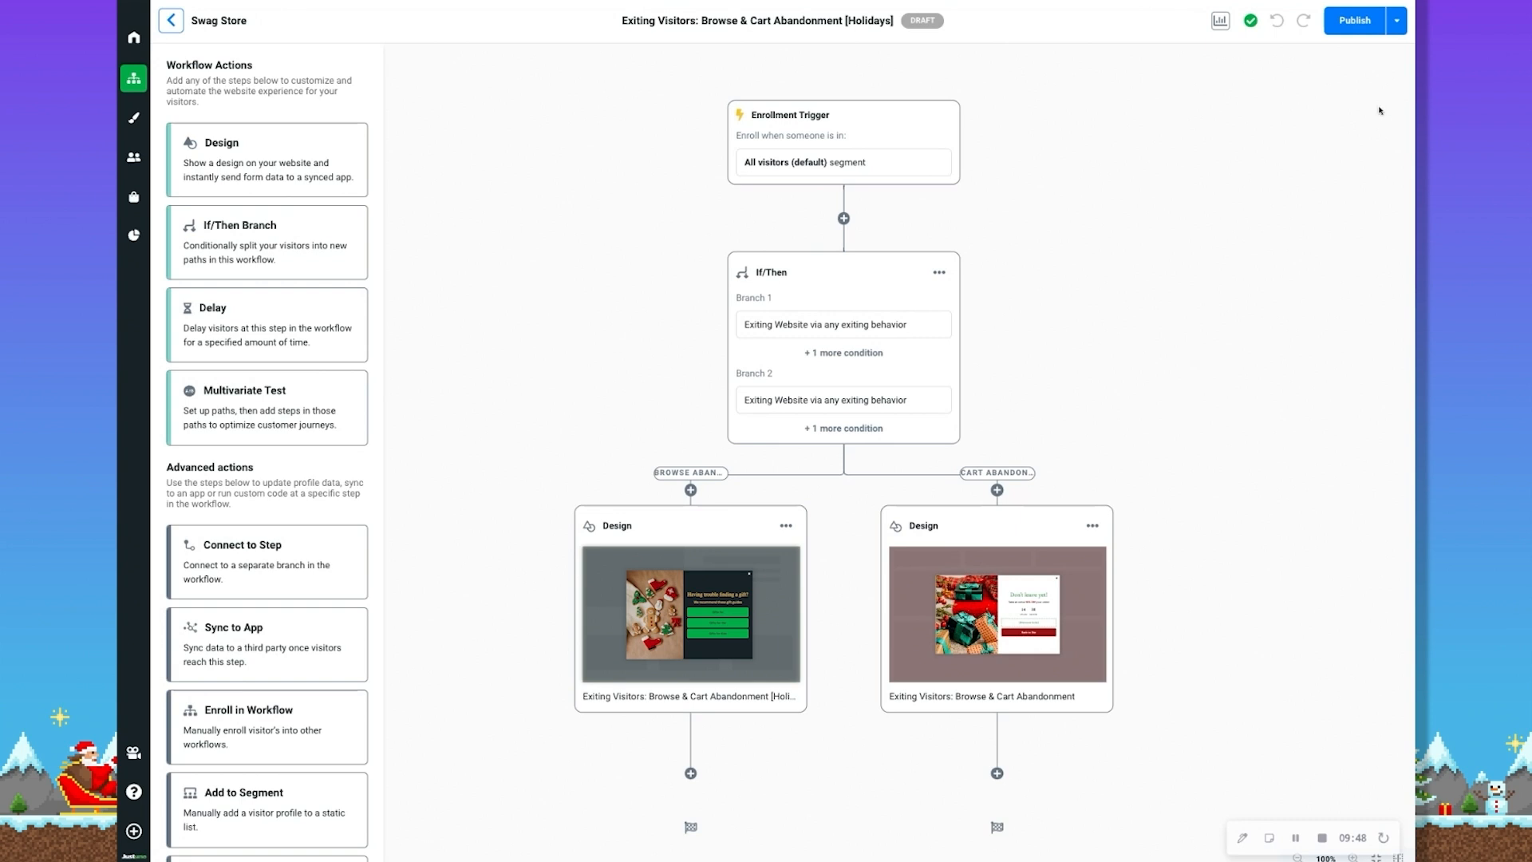
# Publish the holiday Browse & Cart Abandonment workflow
pyautogui.click(1355, 20)
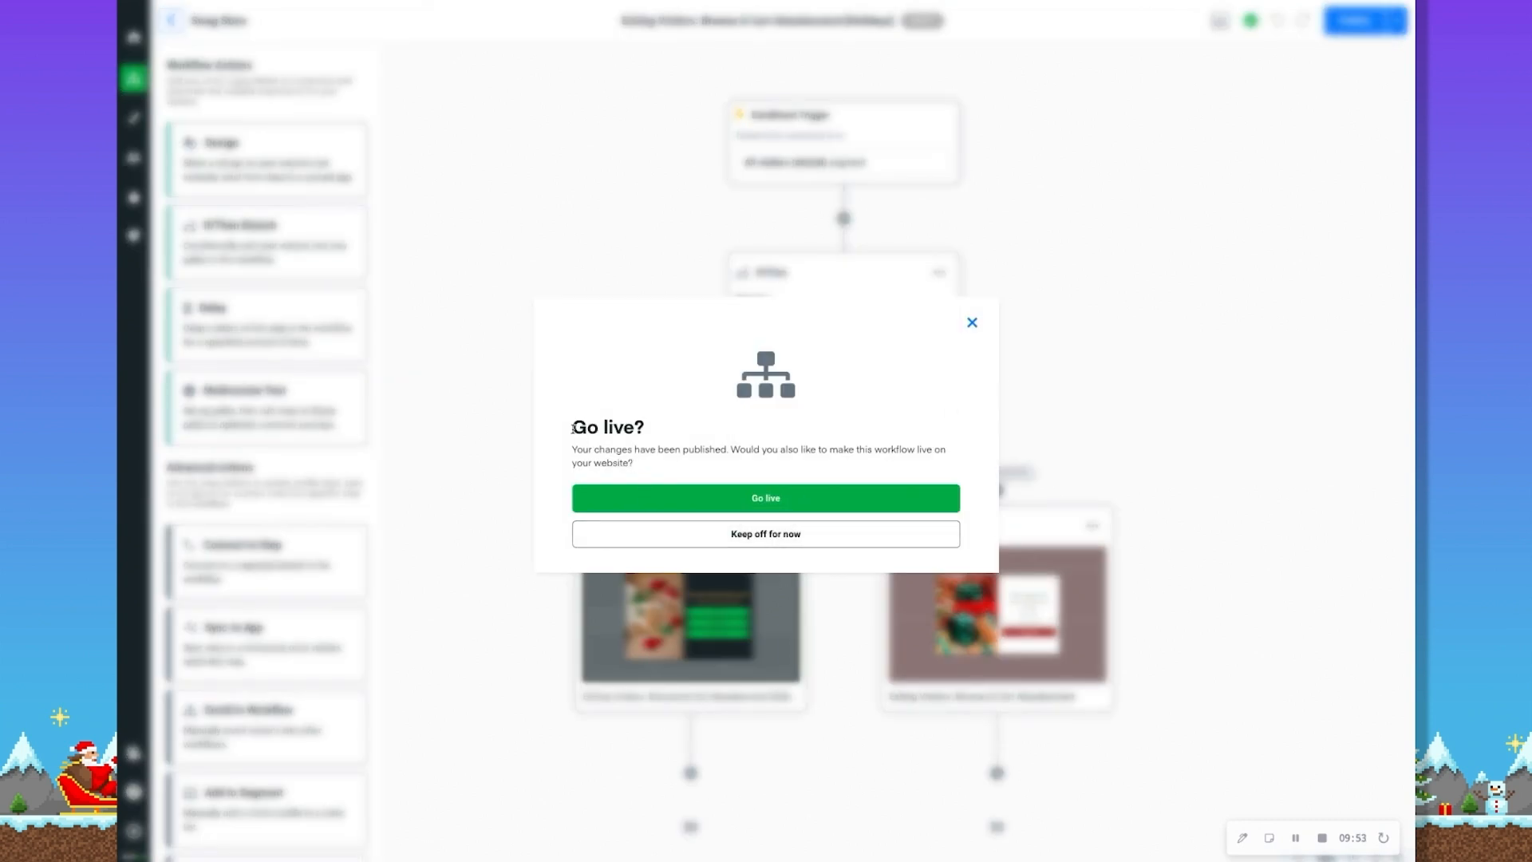
pyautogui.moveTo(572, 429); pyautogui.dragTo(646, 431)
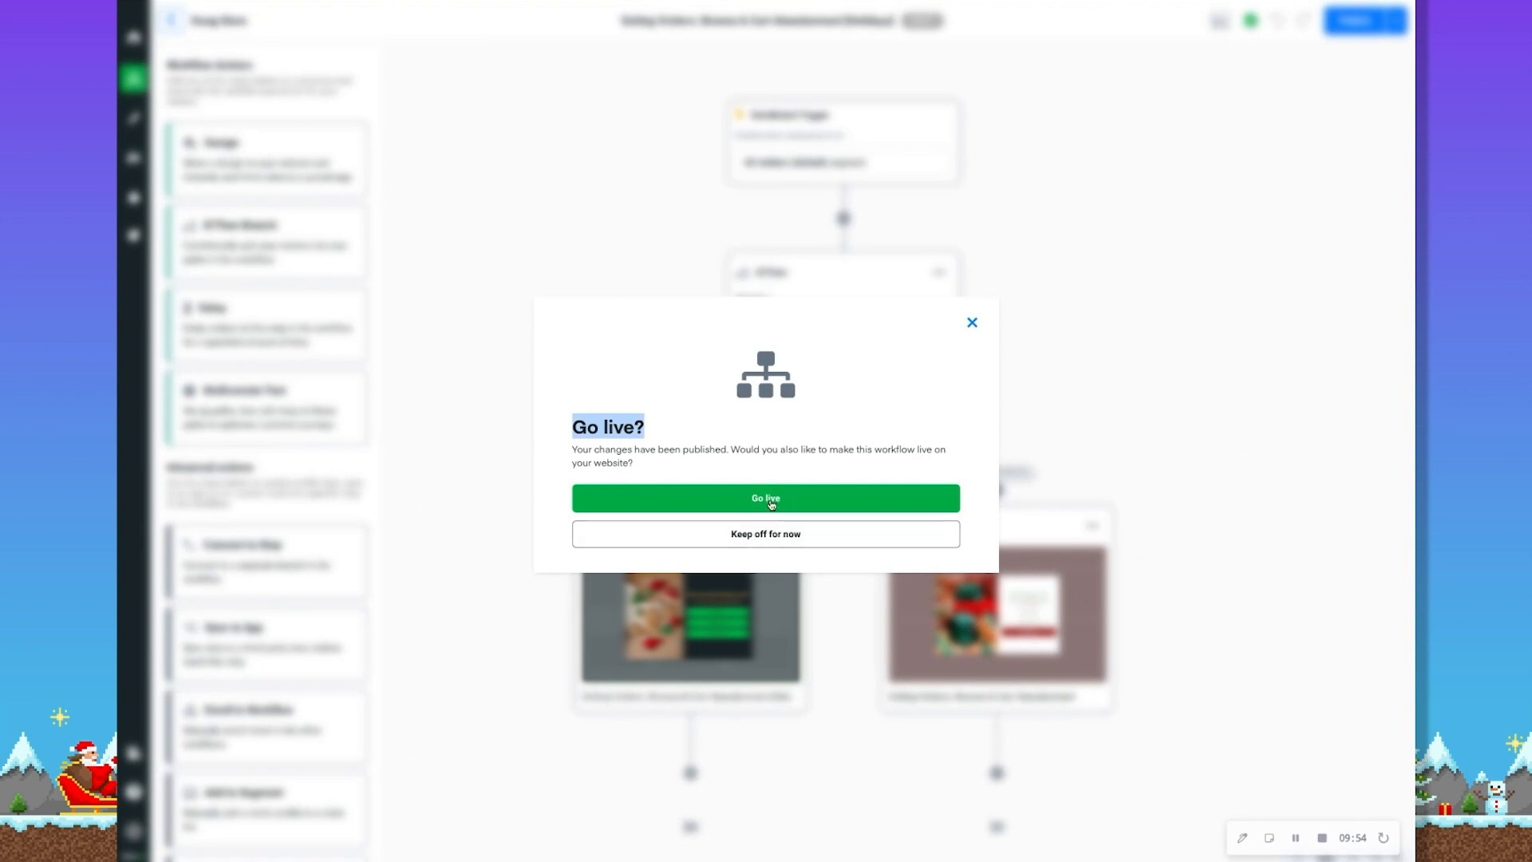